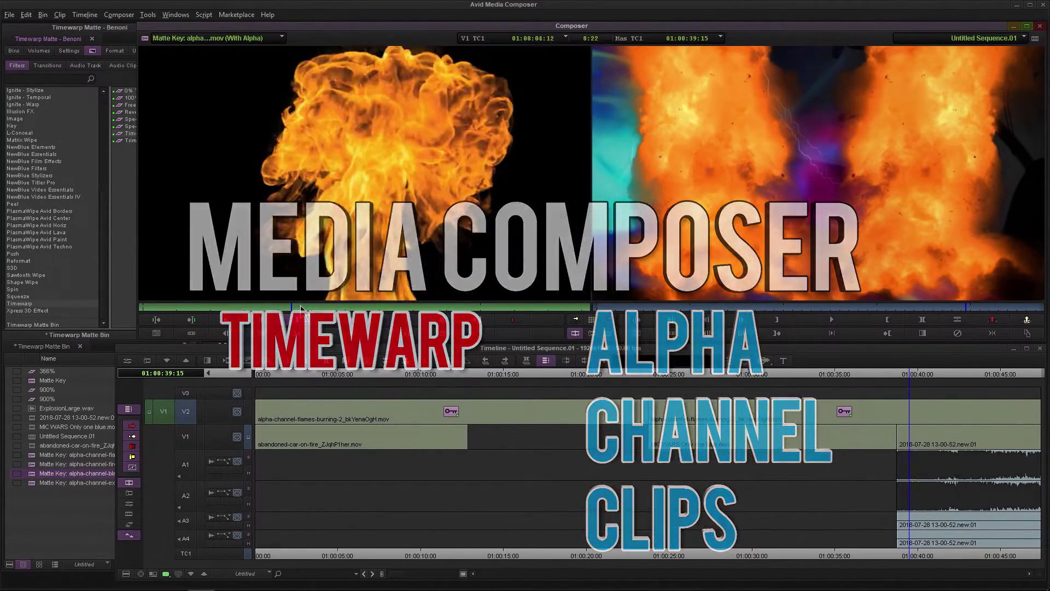
- Play the sequence from just before the MIC WARS section, around 01:00:38:18
{"action": "left_click_drag", "start_coordinate": [301, 306], "coordinate": [274, 312]}
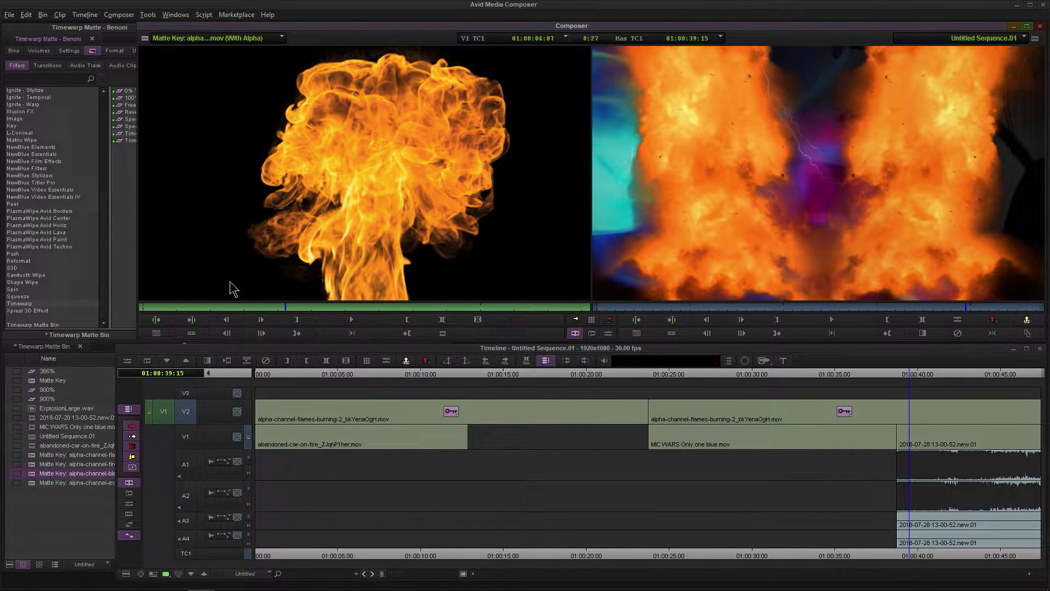
{"action": "left_click", "coordinate": [897, 383]}
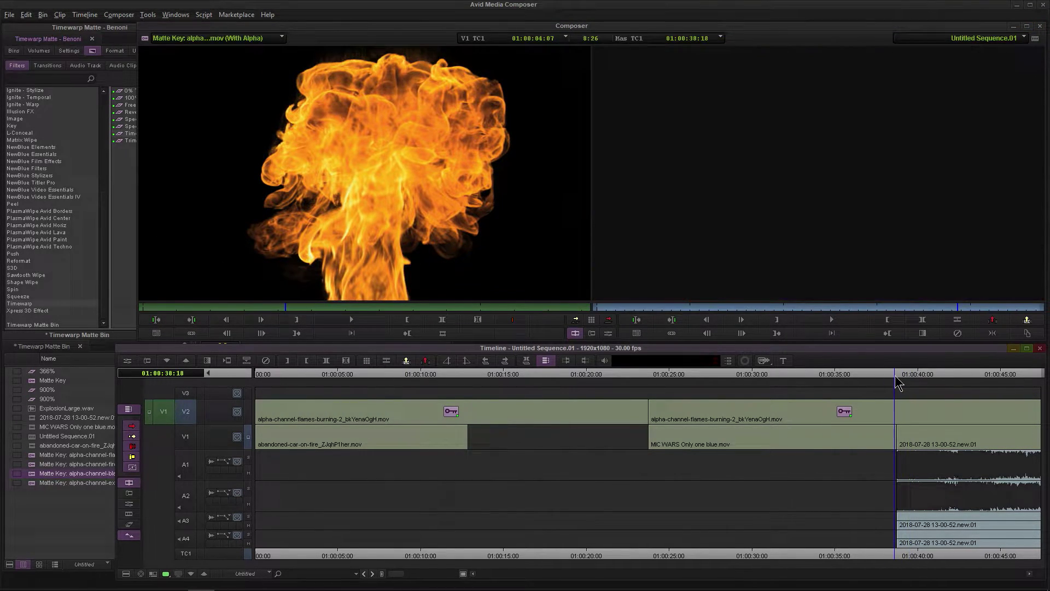
{"action": "key", "text": "space"}
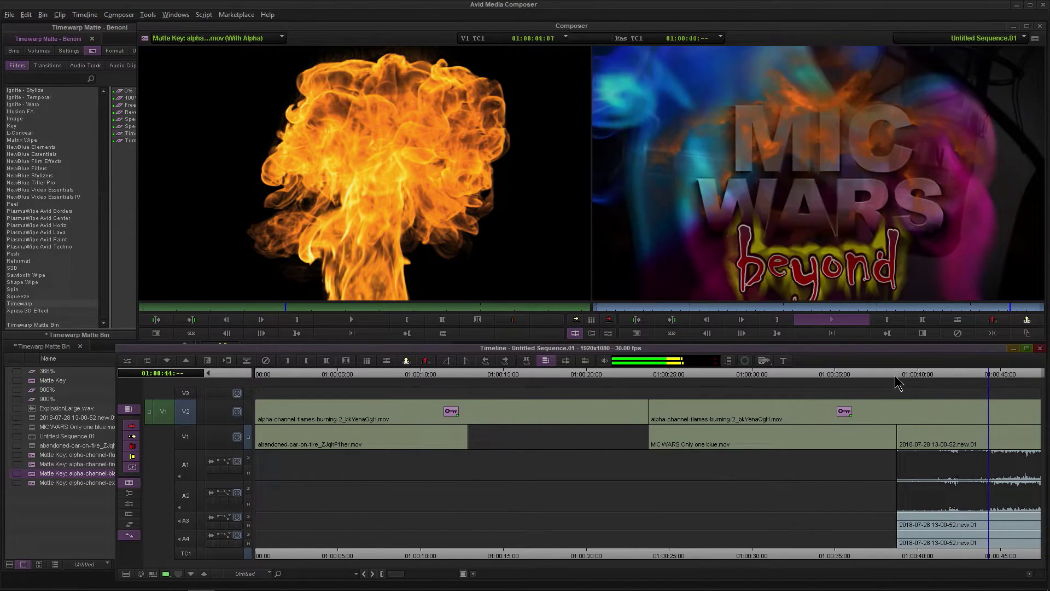
- Turn off monitoring of track V1 and play the first flames clip on V2 by itself
{"action": "mouse_move", "coordinate": [909, 374]}
{"action": "left_mouse_down"}
{"action": "mouse_move", "coordinate": [912, 383]}
{"action": "mouse_move", "coordinate": [383, 398]}
{"action": "mouse_move", "coordinate": [232, 418]}
{"action": "left_mouse_up"}
{"action": "left_click", "coordinate": [248, 421]}
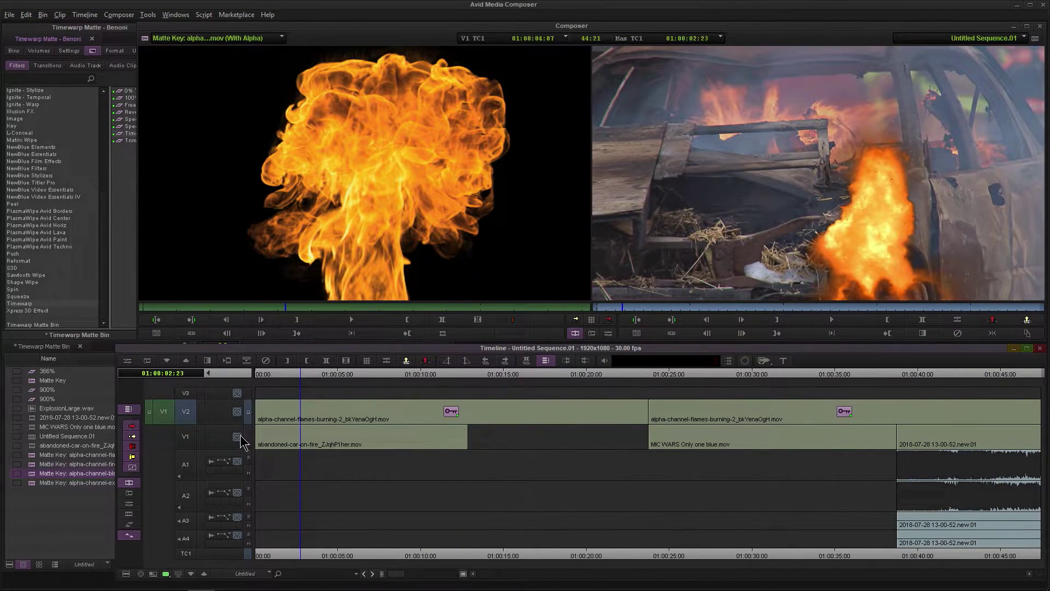
{"action": "left_click", "coordinate": [238, 437]}
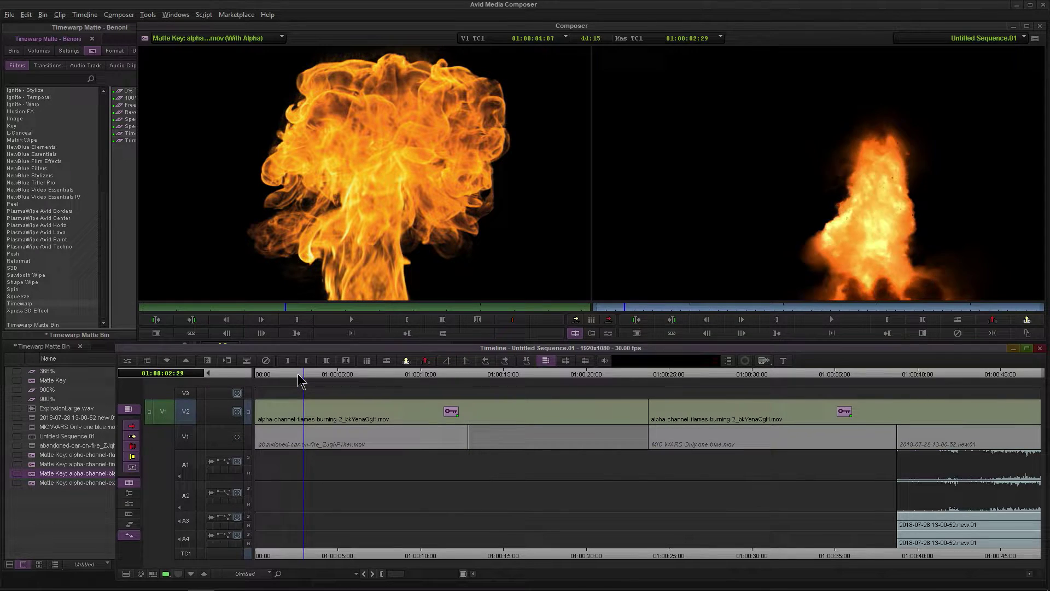
{"action": "left_click_drag", "start_coordinate": [298, 373], "coordinate": [305, 394]}
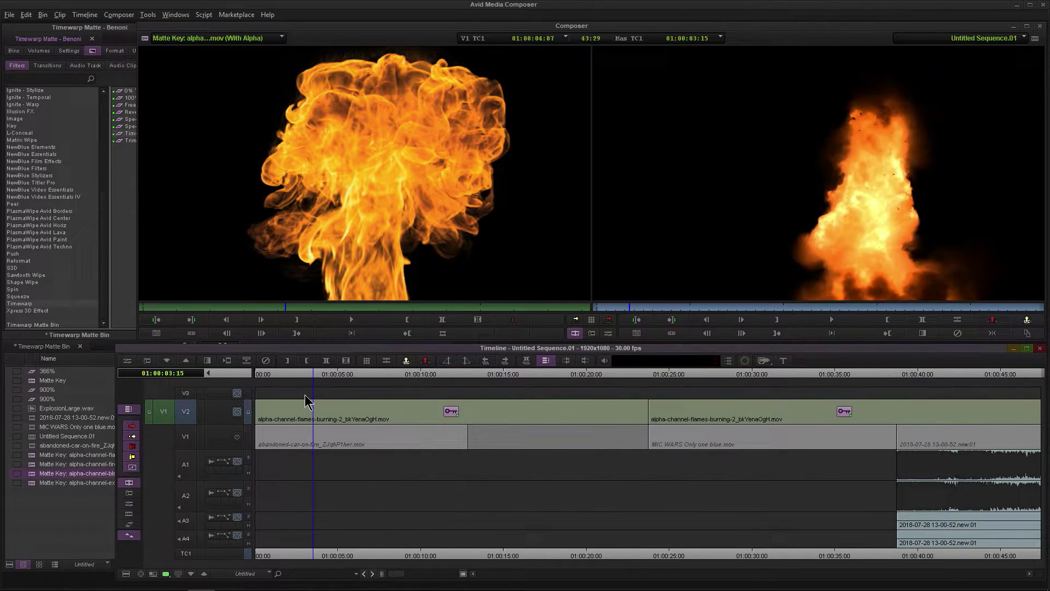
{"action": "left_click", "coordinate": [257, 405]}
{"action": "key", "text": "space"}
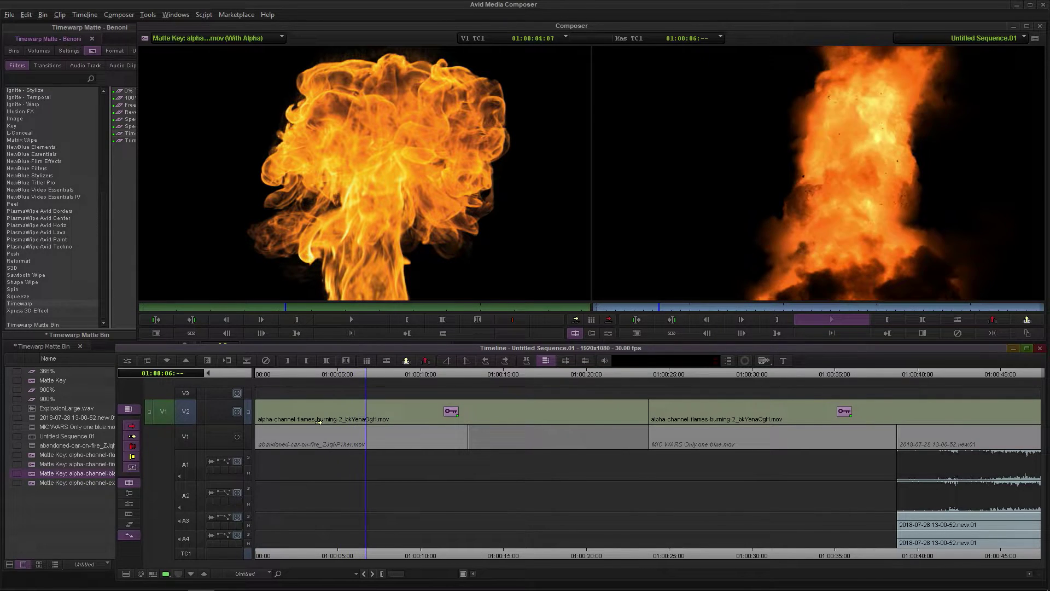
{"action": "key", "text": "space"}
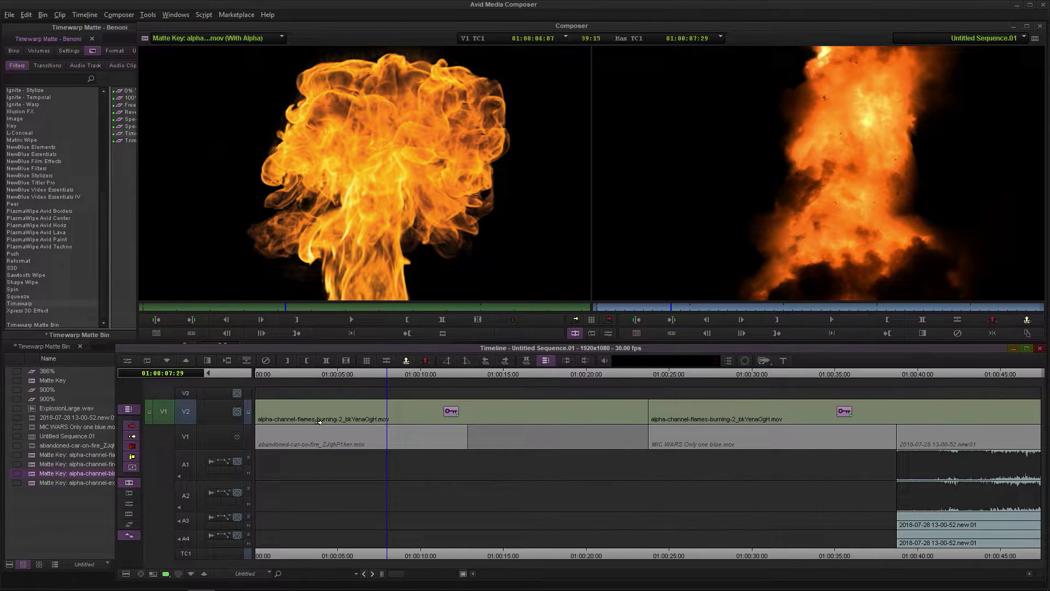
- Try to apply the Timewarp effect directly to the first alpha-channel flames clip on V2
{"action": "left_click", "coordinate": [127, 175]}
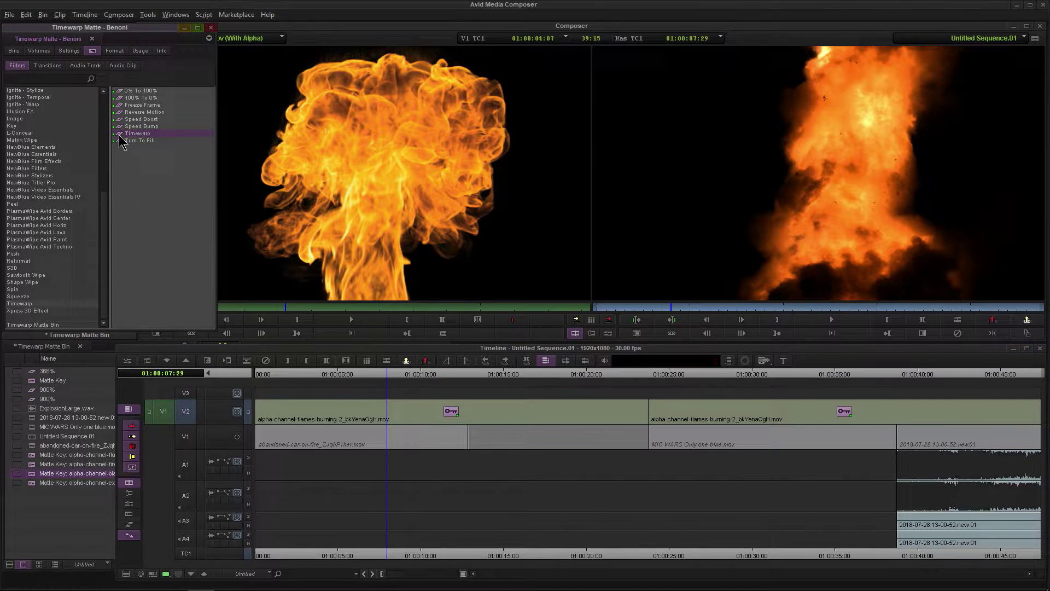
{"action": "left_click_drag", "start_coordinate": [195, 184], "coordinate": [323, 414]}
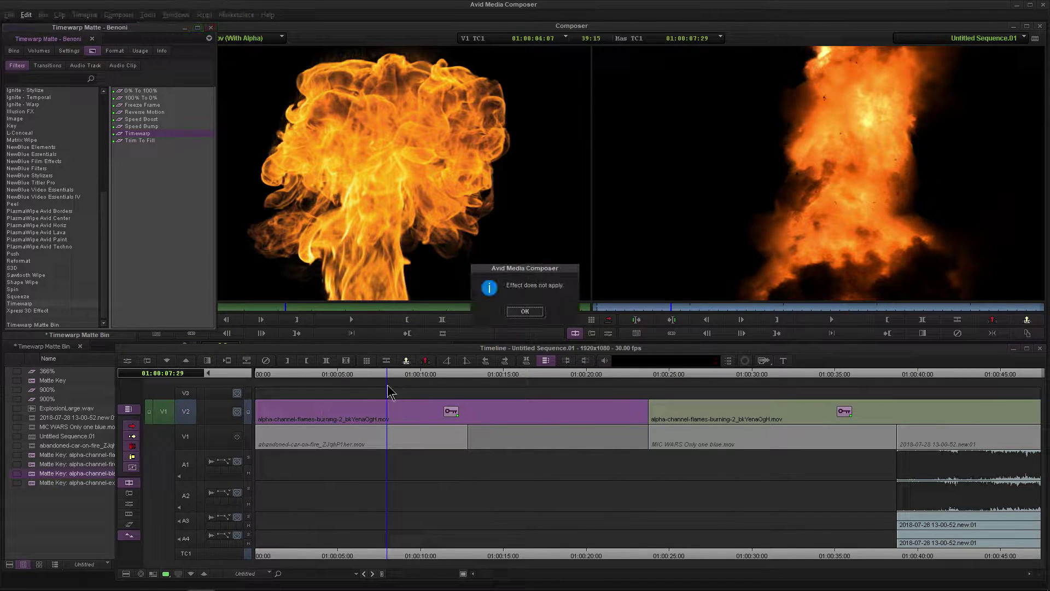
{"action": "left_click", "coordinate": [524, 311]}
- Expand the nested layers of the first flames clip in the timeline and collapse them again
{"action": "double_click", "coordinate": [337, 415]}
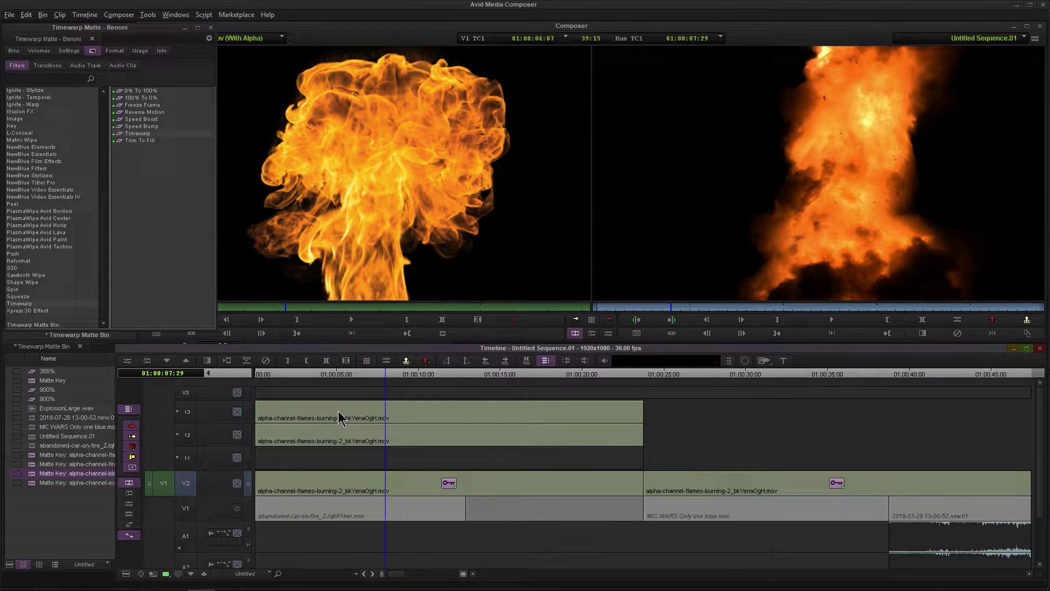
{"action": "left_click", "coordinate": [335, 431]}
{"action": "left_click_drag", "start_coordinate": [122, 135], "coordinate": [148, 170]}
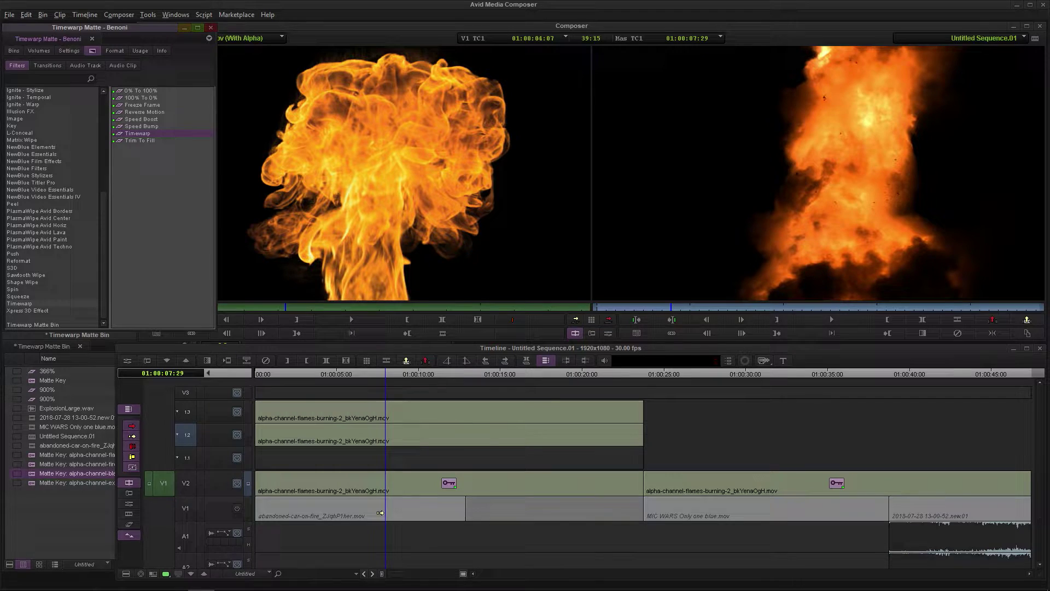
{"action": "double_click", "coordinate": [387, 487]}
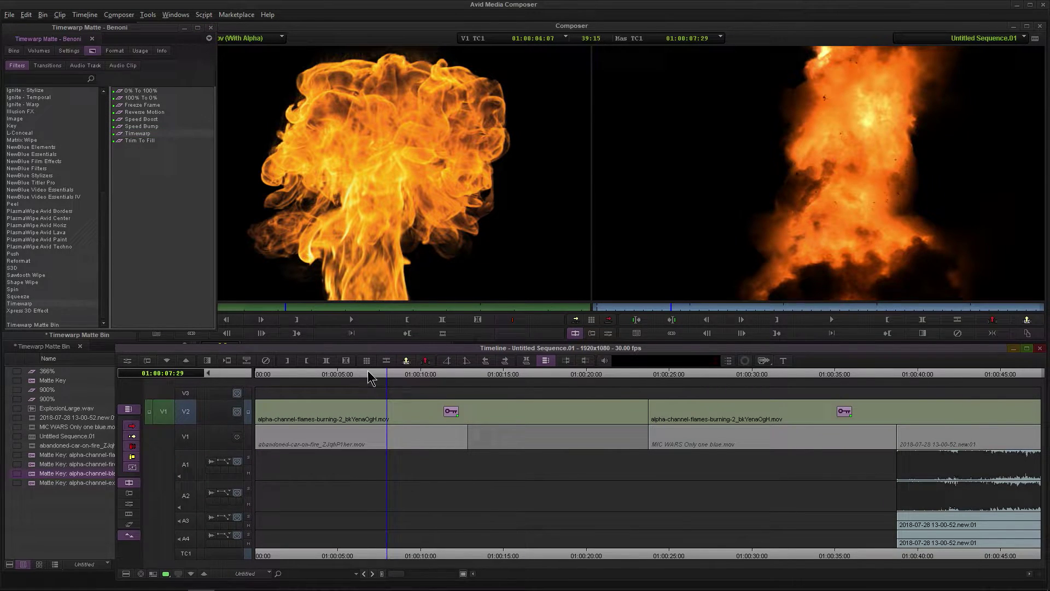
- Select the first flames clip on V2 and step into its nest with the playhead at the sequence start
{"action": "left_click_drag", "start_coordinate": [368, 374], "coordinate": [262, 382]}
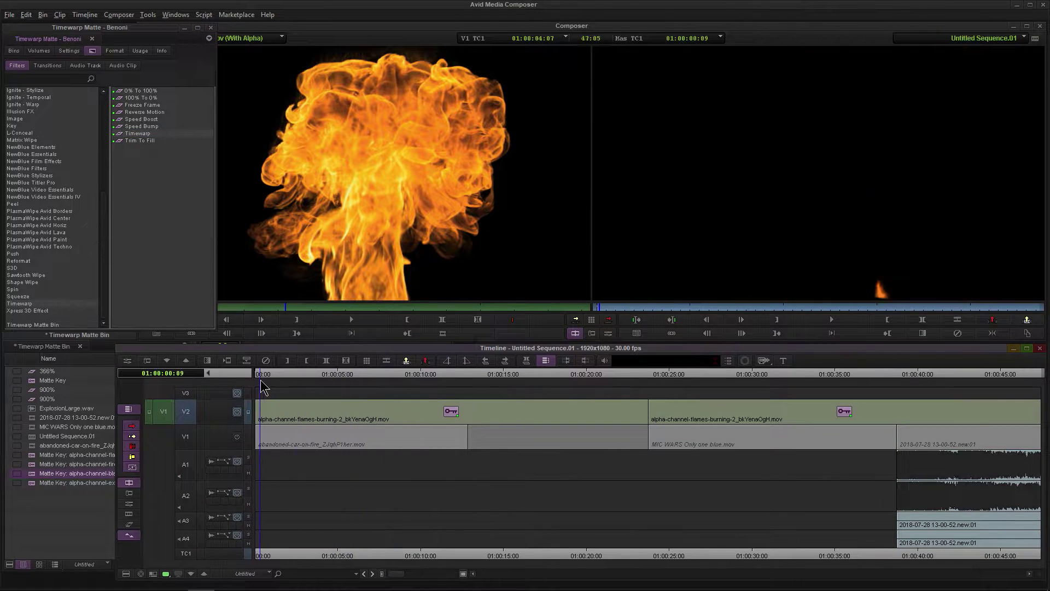
{"action": "left_click", "coordinate": [360, 415]}
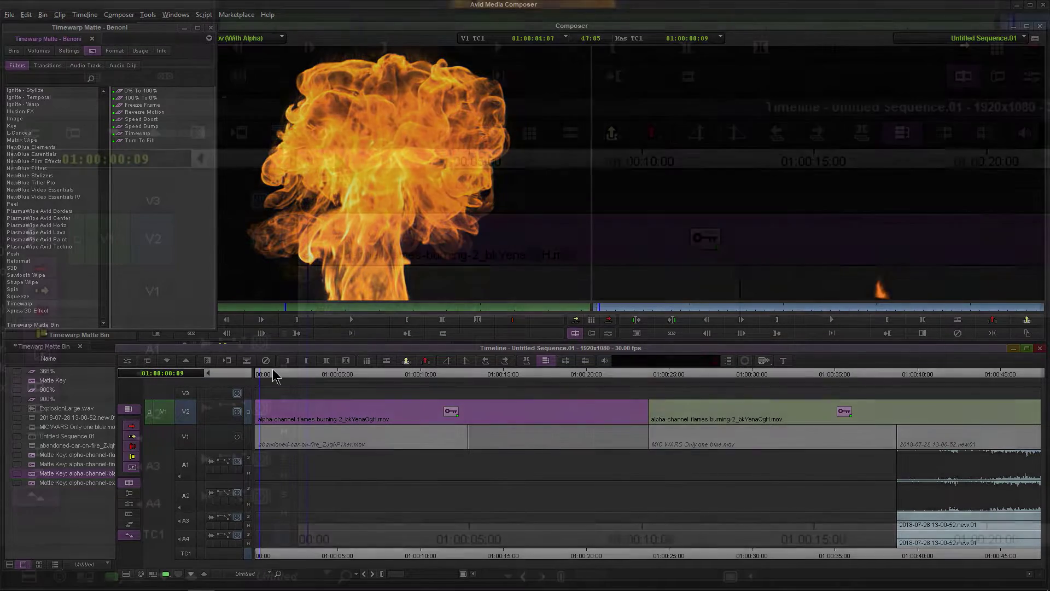
{"action": "left_click_drag", "start_coordinate": [274, 374], "coordinate": [225, 374]}
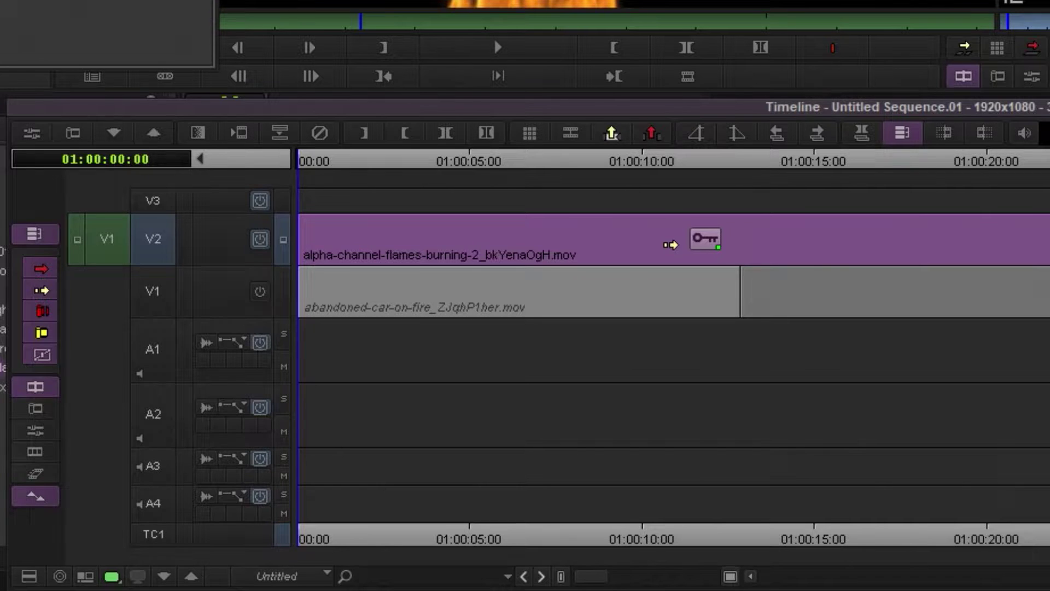
{"action": "left_click", "coordinate": [113, 134]}
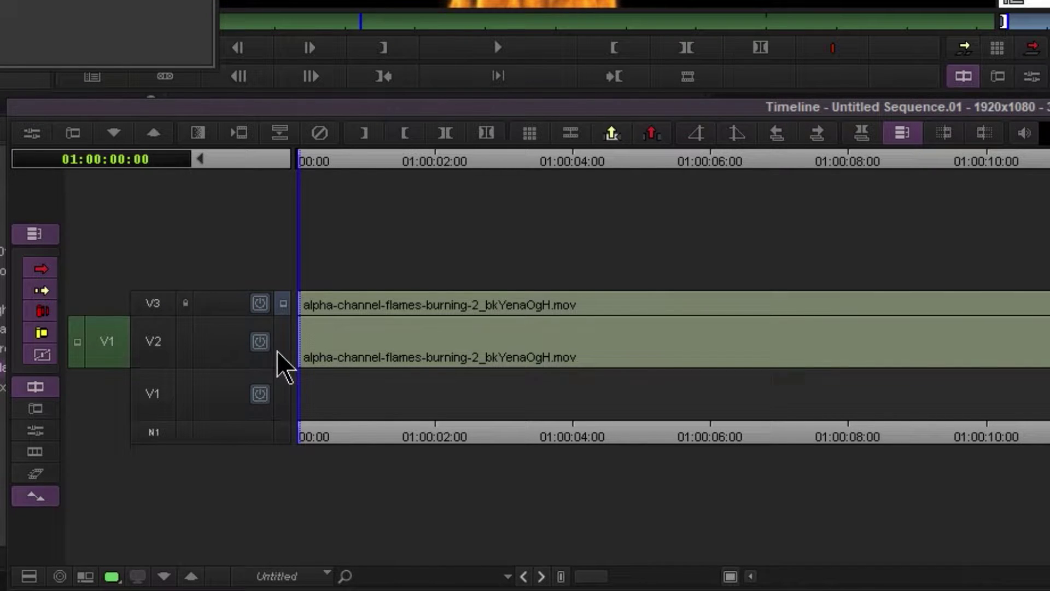
- Examine the nested alpha matte by scrubbing through it from its first frame to its last
{"action": "left_click_drag", "start_coordinate": [483, 376], "coordinate": [175, 403]}
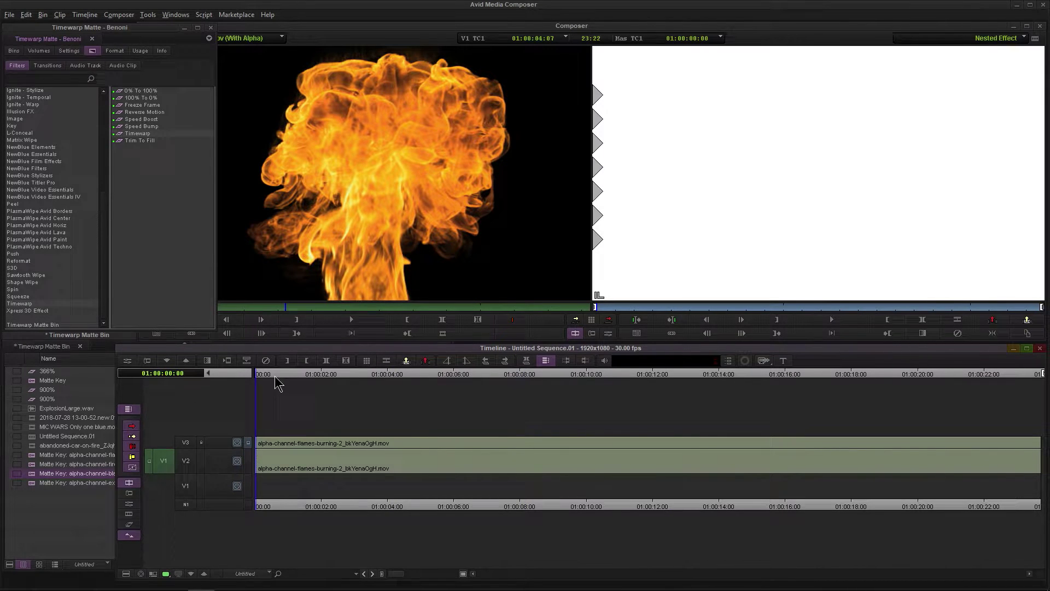
{"action": "left_click_drag", "start_coordinate": [260, 374], "coordinate": [183, 405]}
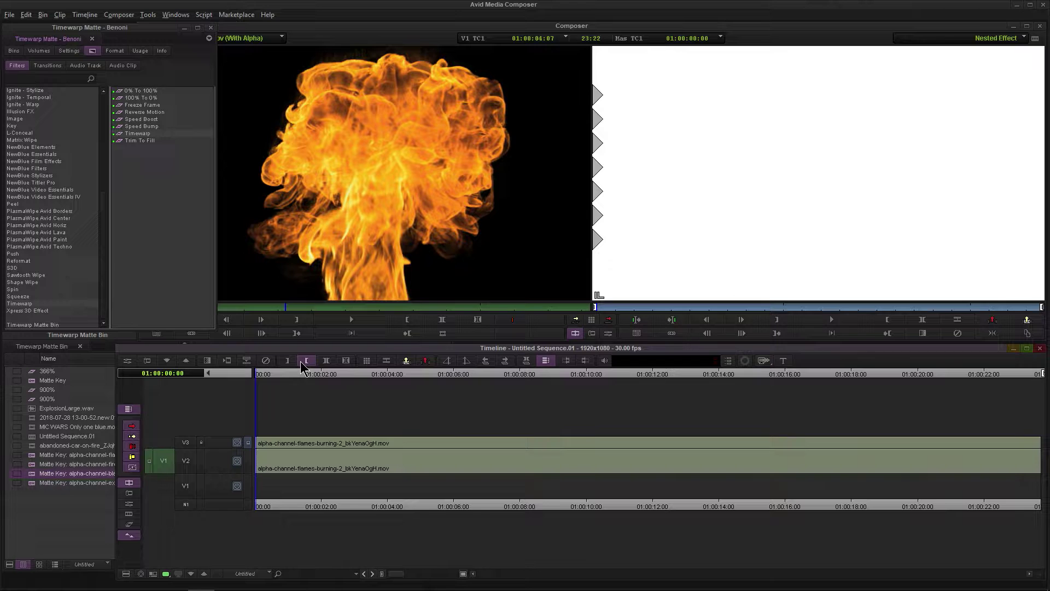
{"action": "left_click_drag", "start_coordinate": [274, 394], "coordinate": [1048, 401]}
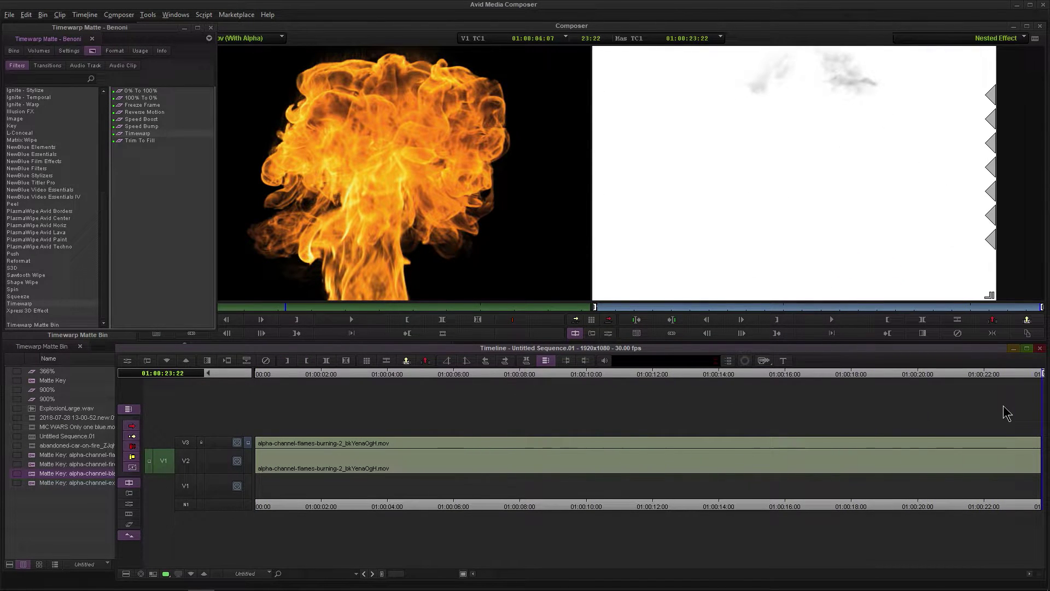
{"action": "left_click", "coordinate": [355, 404]}
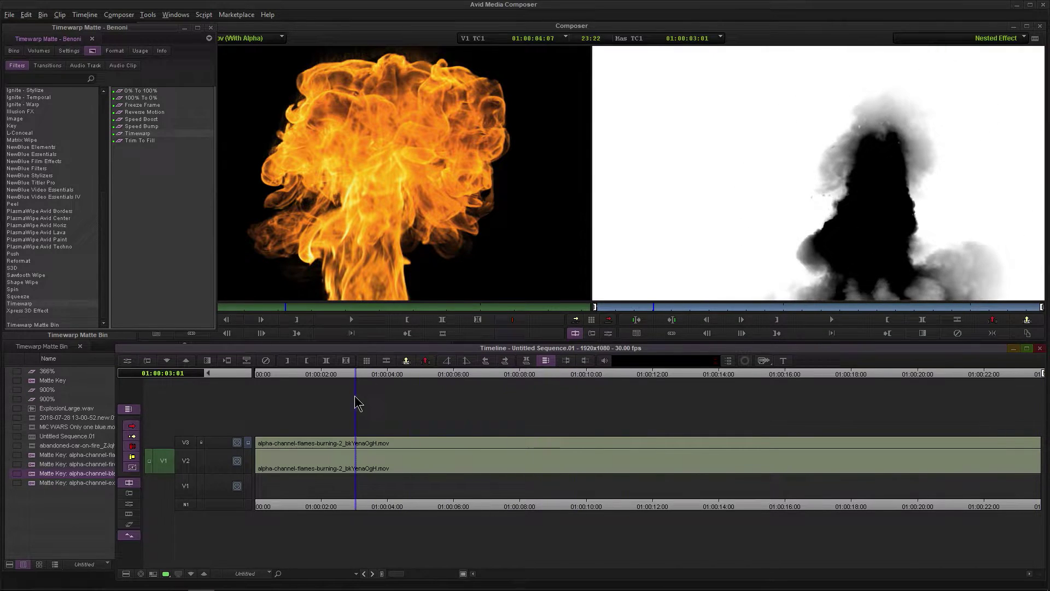
- Select the alpha matte clip on nested track V3 and copy its full length to the clipboard
{"action": "left_click", "coordinate": [188, 442]}
{"action": "left_click_drag", "start_coordinate": [354, 371], "coordinate": [379, 446]}
{"action": "left_click", "coordinate": [380, 444]}
{"action": "left_click_drag", "start_coordinate": [385, 376], "coordinate": [255, 377]}
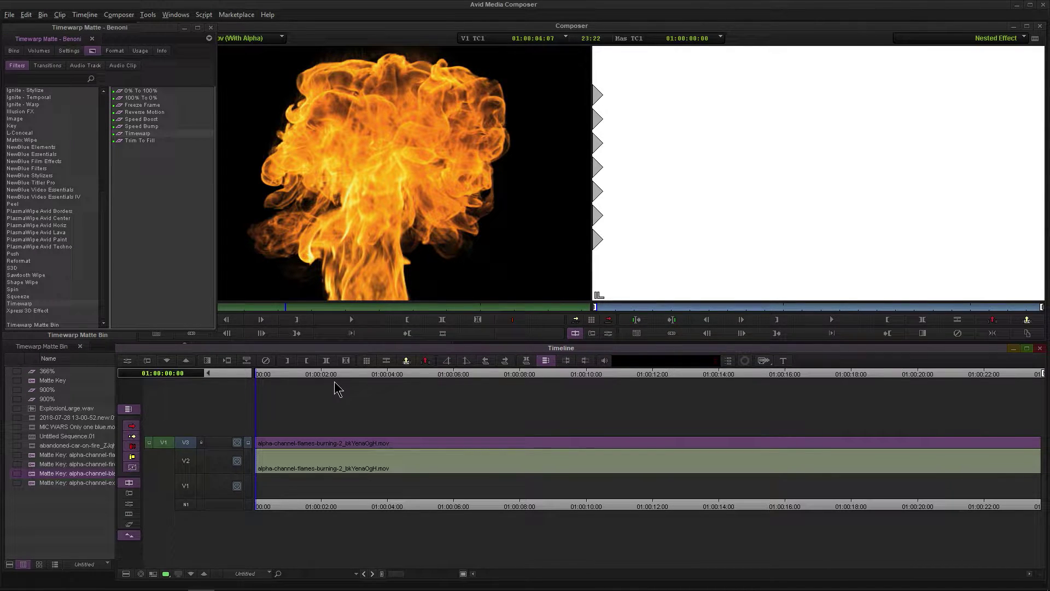
- Load the clipboard contents as the source clip and step back out of the nest to the main sequence
{"action": "left_click", "coordinate": [350, 164]}
{"action": "right_click", "coordinate": [350, 164]}
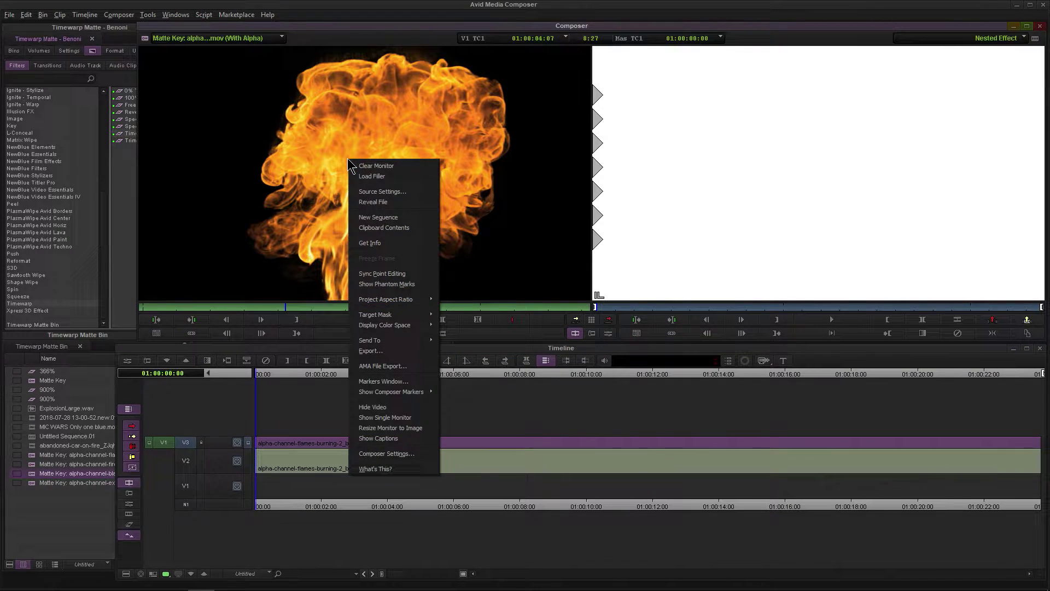
{"action": "left_click", "coordinate": [365, 228]}
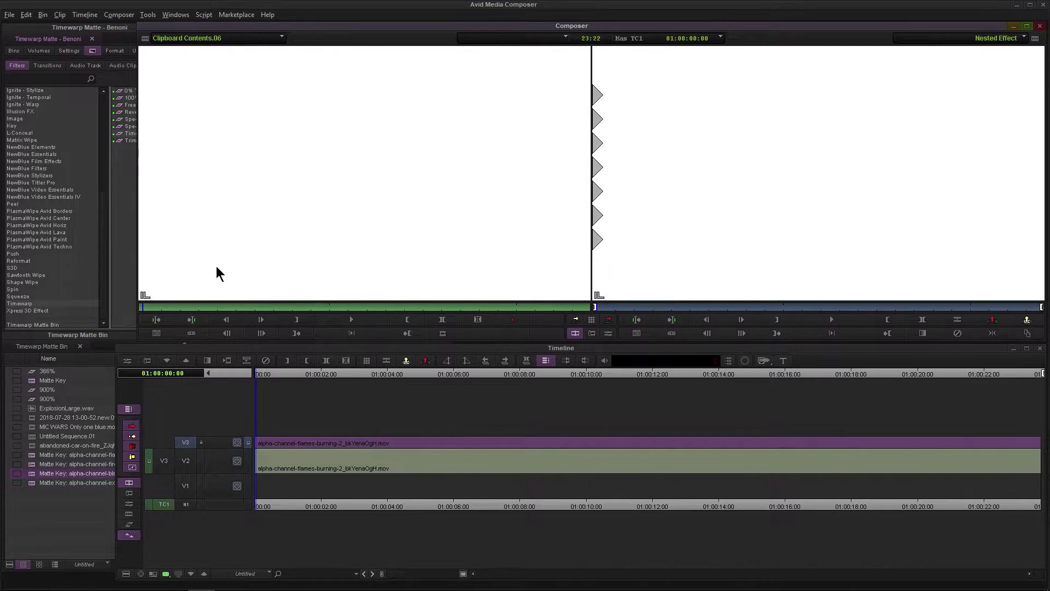
{"action": "left_click_drag", "start_coordinate": [142, 313], "coordinate": [61, 304]}
{"action": "left_click", "coordinate": [186, 361]}
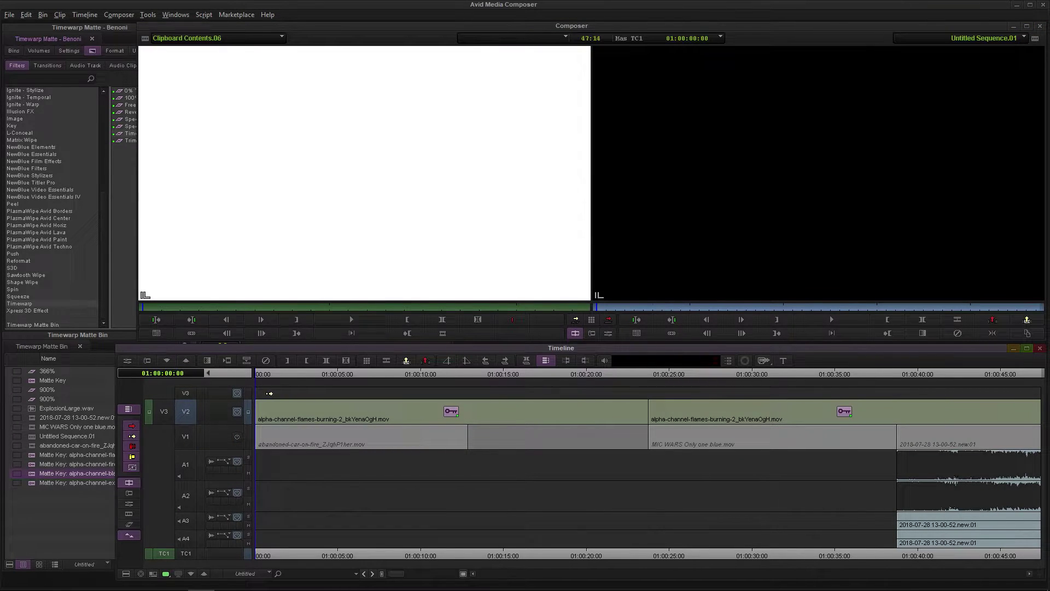
- Save the first flames clip's Matte Key effect as a template in the Timewarp Matte Bin
{"action": "left_click", "coordinate": [329, 414]}
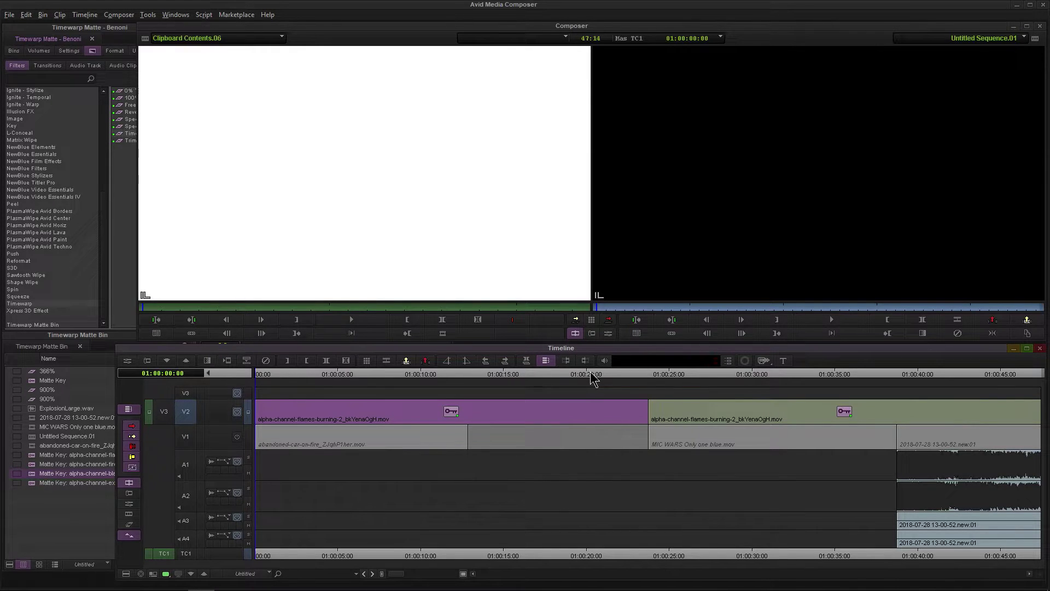
{"action": "left_click", "coordinate": [608, 333]}
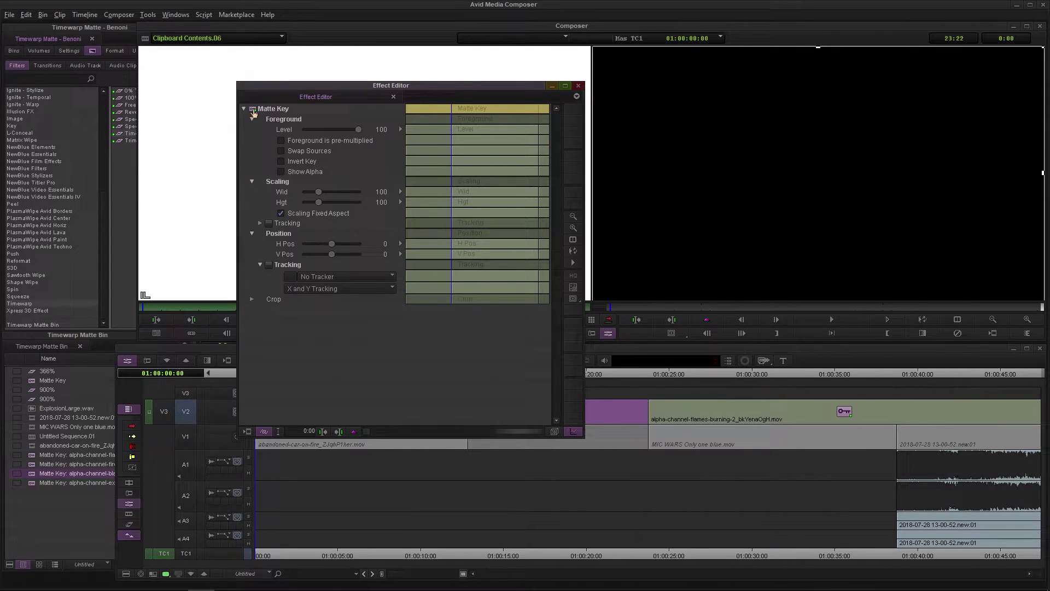
{"action": "left_click_drag", "start_coordinate": [253, 109], "coordinate": [61, 503]}
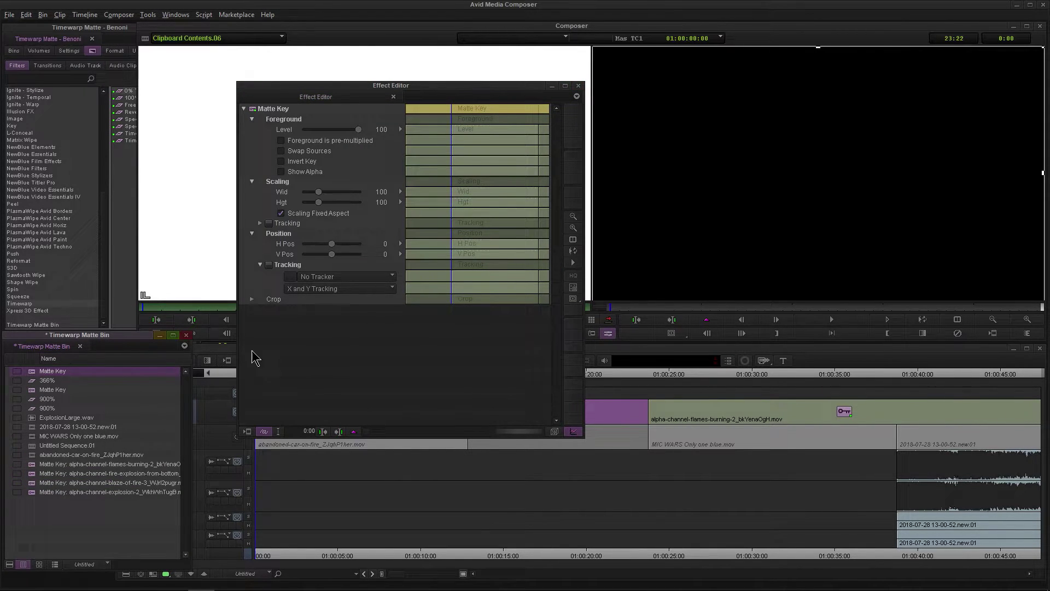
{"action": "left_click", "coordinate": [578, 86]}
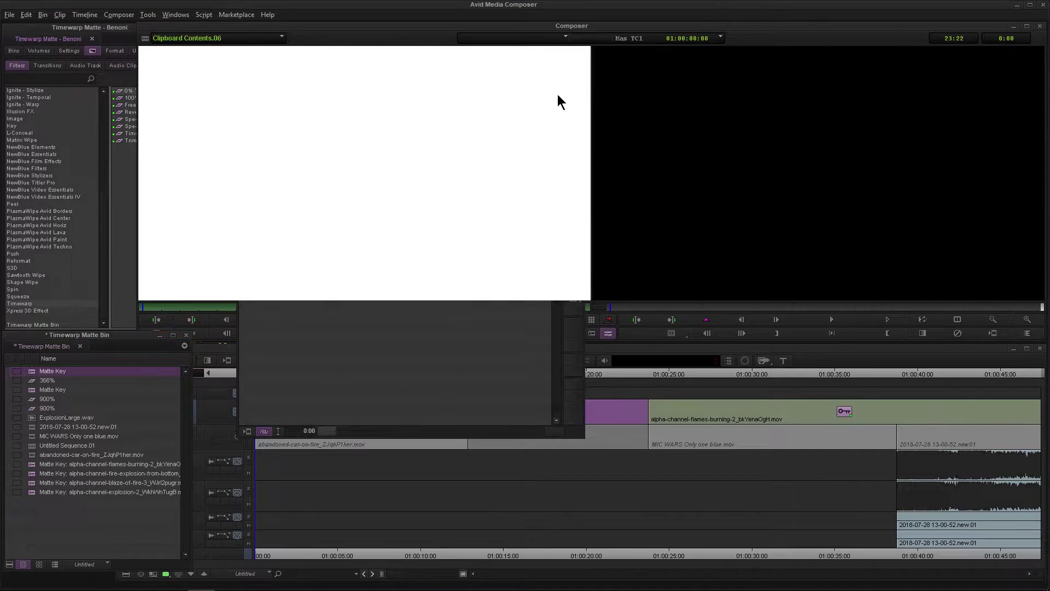
- Remove the Matte Key effect from the first flames clip on V2 and return to the sequence start
{"action": "left_click", "coordinate": [343, 419]}
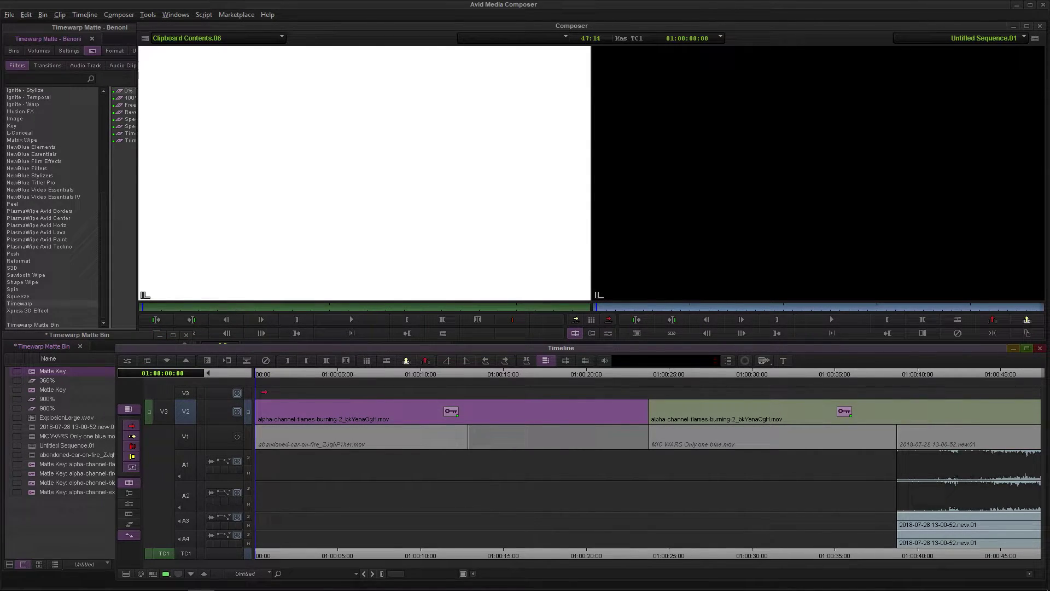
{"action": "left_click", "coordinate": [267, 360]}
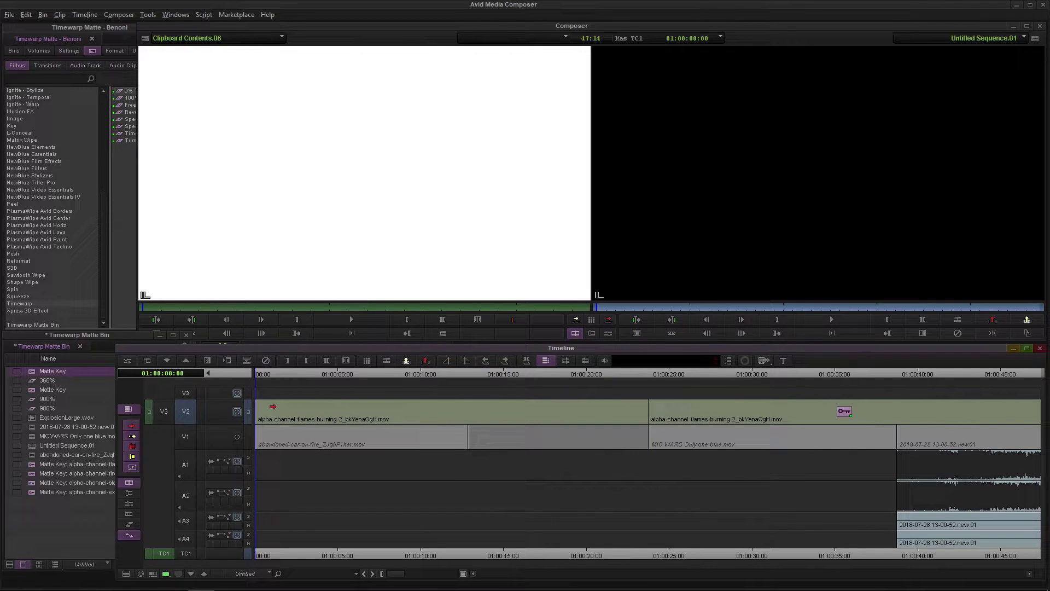
{"action": "left_click_drag", "start_coordinate": [272, 378], "coordinate": [350, 389]}
{"action": "key", "text": "Home"}
- Enable record track V3, disable V2, and patch source track V3 to record track V3
{"action": "left_click", "coordinate": [189, 393]}
{"action": "left_click", "coordinate": [187, 416]}
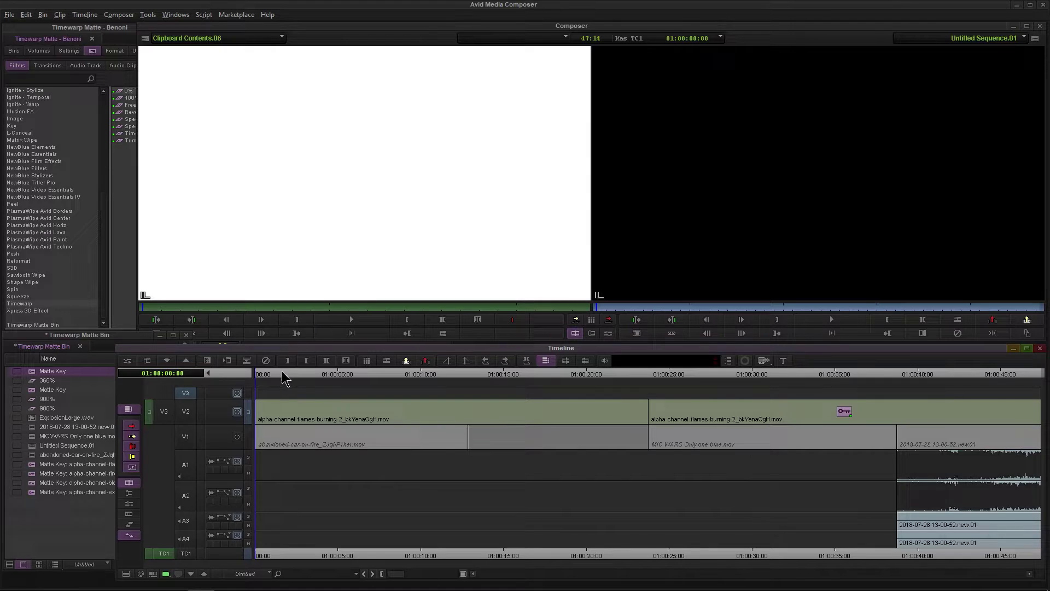
{"action": "left_click_drag", "start_coordinate": [268, 374], "coordinate": [193, 393]}
{"action": "left_click", "coordinate": [394, 422]}
{"action": "left_click_drag", "start_coordinate": [270, 377], "coordinate": [237, 383]}
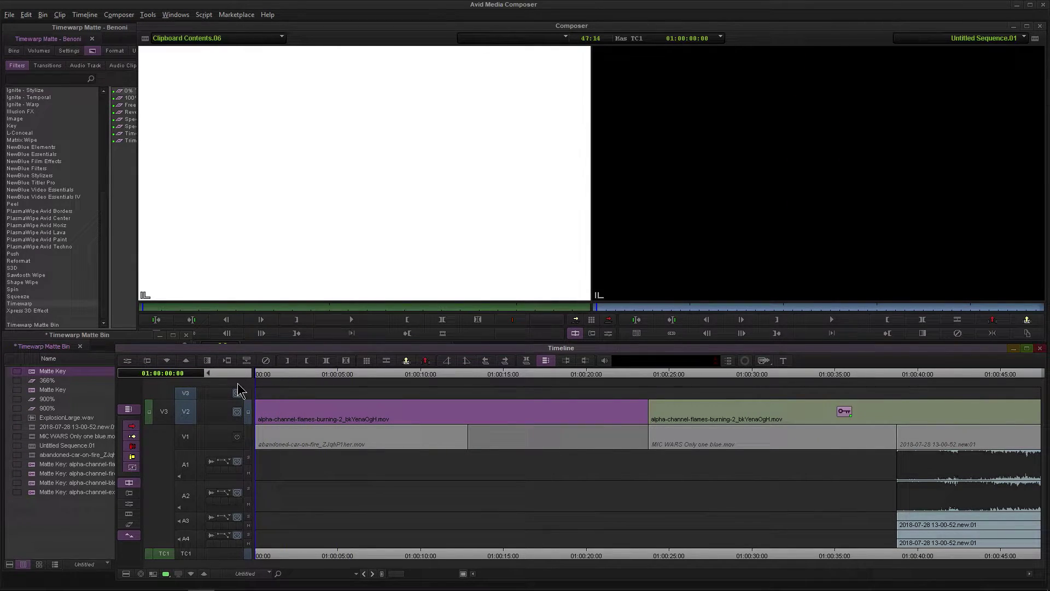
{"action": "left_click", "coordinate": [180, 416]}
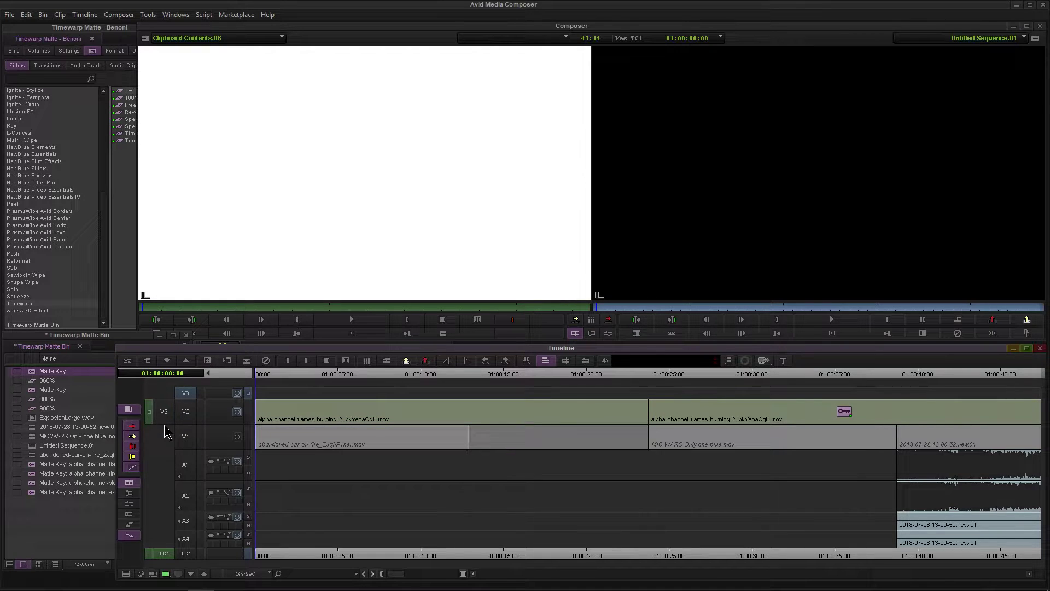
{"action": "left_click_drag", "start_coordinate": [163, 419], "coordinate": [185, 394]}
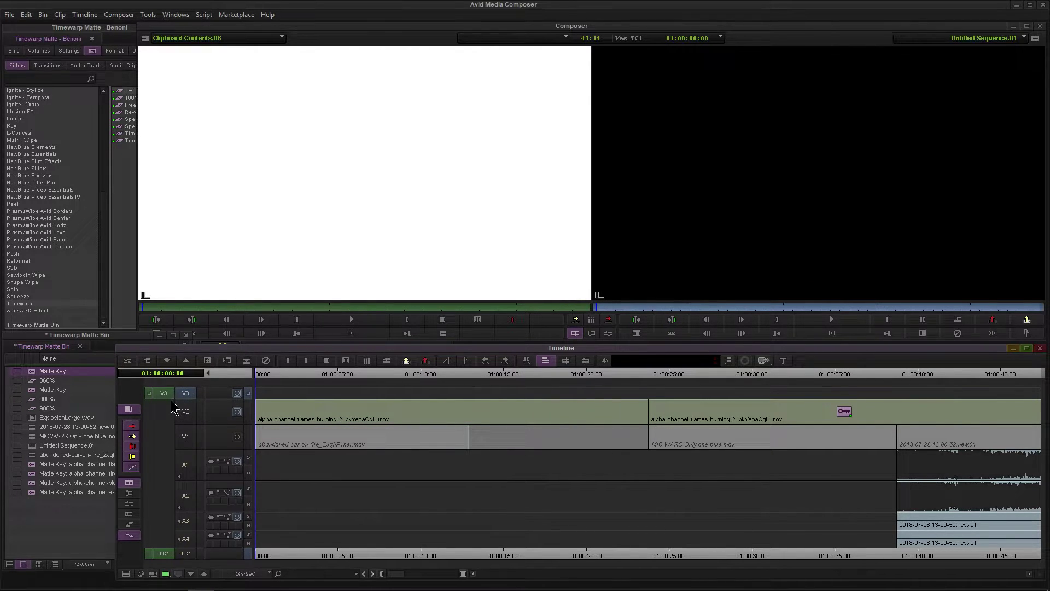
- Overwrite the matte source clip onto V3 from its start, and monitor V2 back at the sequence start
{"action": "left_click_drag", "start_coordinate": [159, 306], "coordinate": [120, 308]}
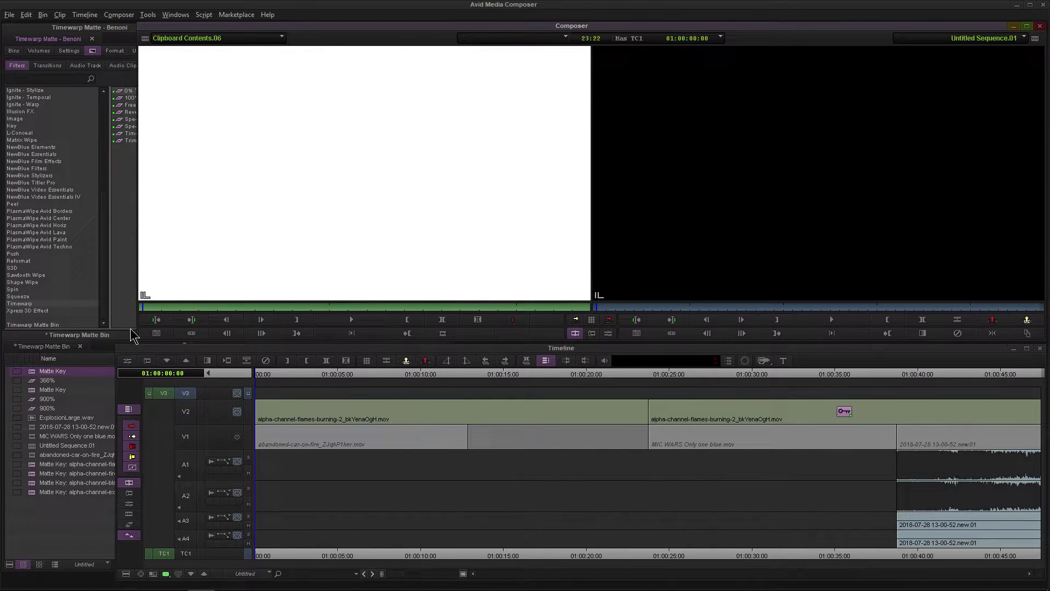
{"action": "left_click", "coordinate": [609, 320]}
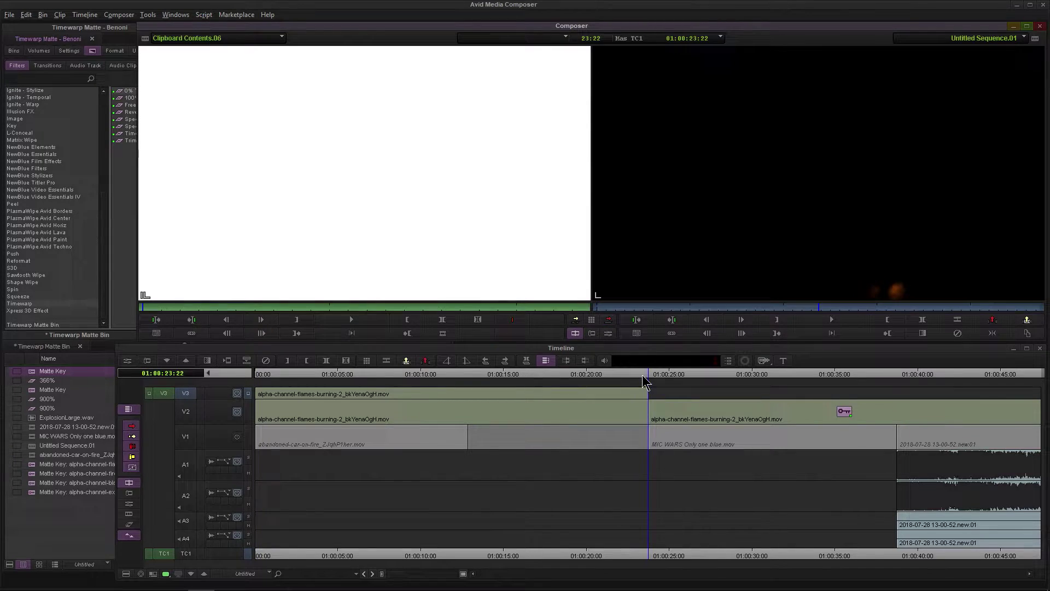
{"action": "left_click_drag", "start_coordinate": [642, 375], "coordinate": [270, 380]}
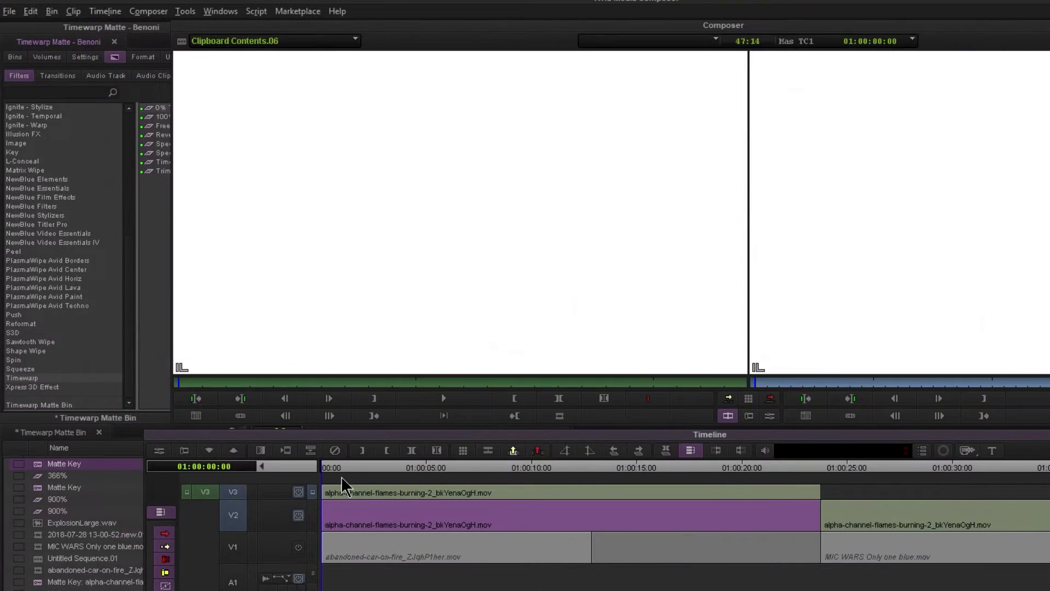
{"action": "left_click", "coordinate": [313, 515]}
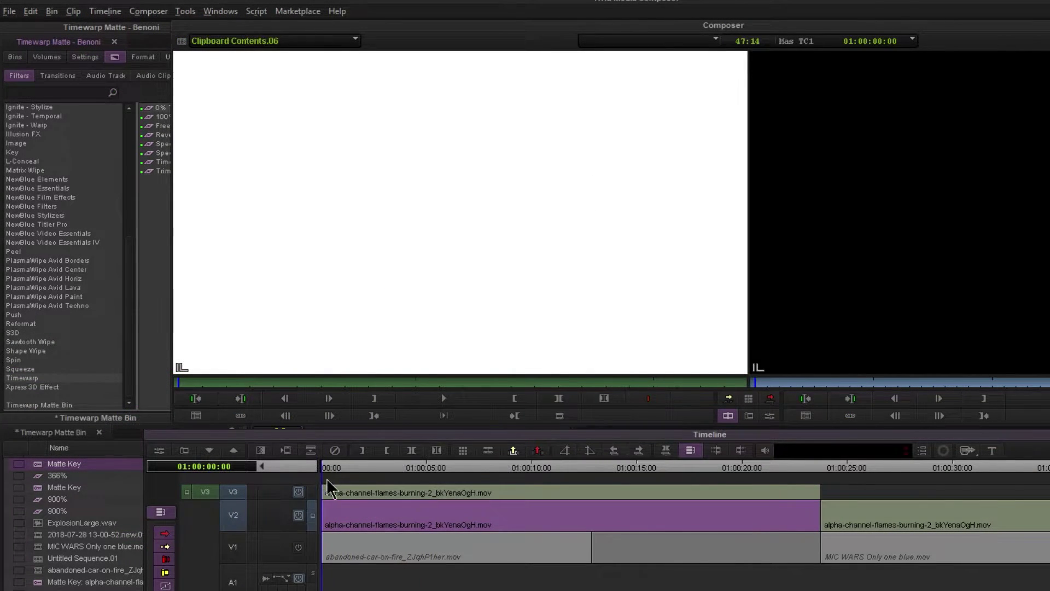
{"action": "left_click_drag", "start_coordinate": [329, 469], "coordinate": [282, 437]}
- Apply a Timewarp to the first flames clip on V2 and set its speed to 300%
{"action": "left_click", "coordinate": [164, 195]}
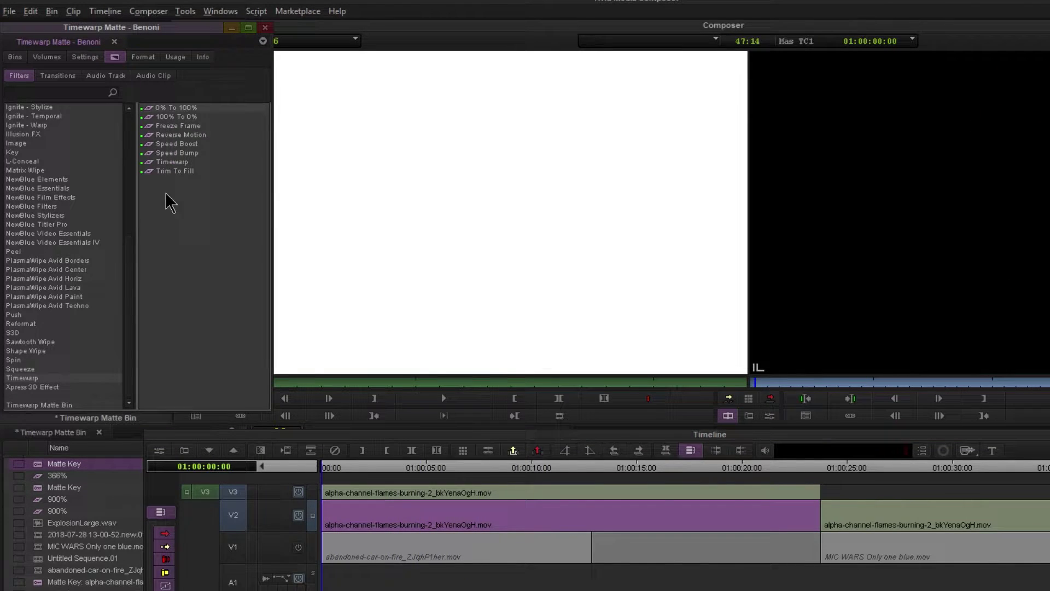
{"action": "left_click_drag", "start_coordinate": [149, 164], "coordinate": [405, 513]}
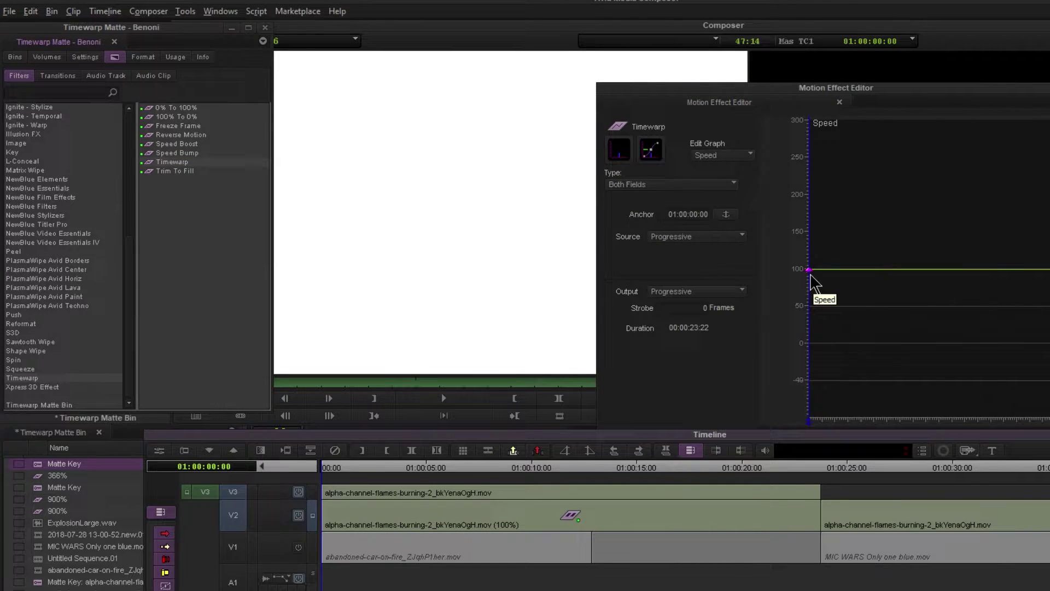
{"action": "left_click_drag", "start_coordinate": [845, 90], "coordinate": [385, 82]}
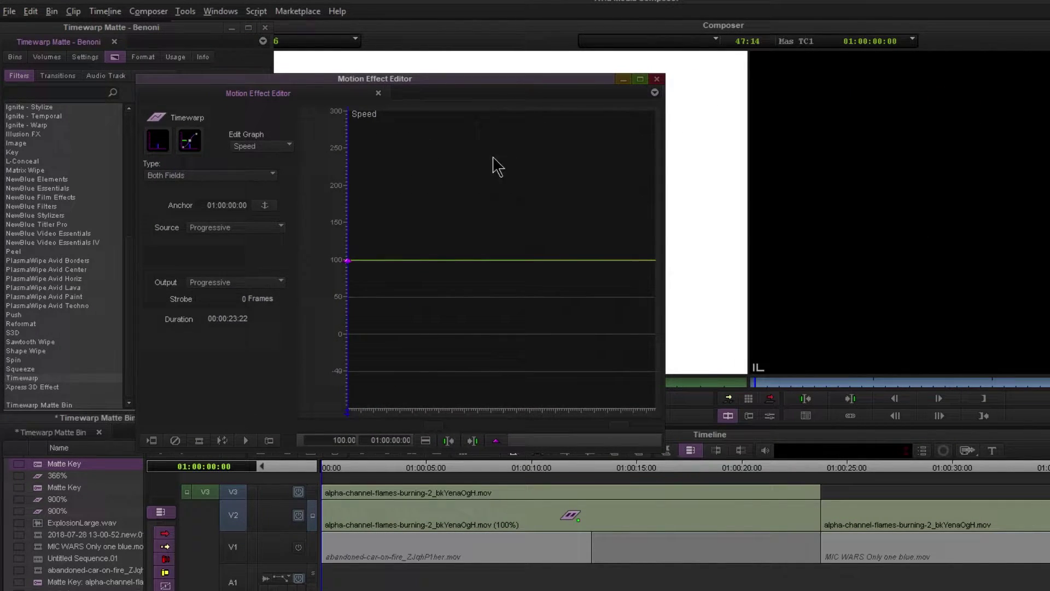
{"action": "left_click_drag", "start_coordinate": [345, 260], "coordinate": [379, 116]}
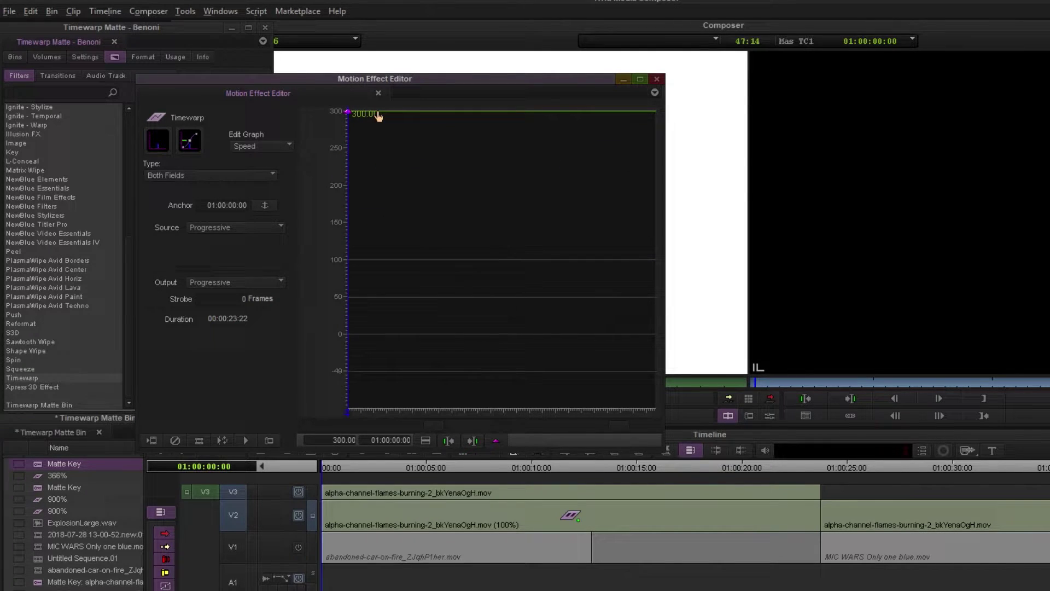
{"action": "left_click", "coordinate": [657, 79]}
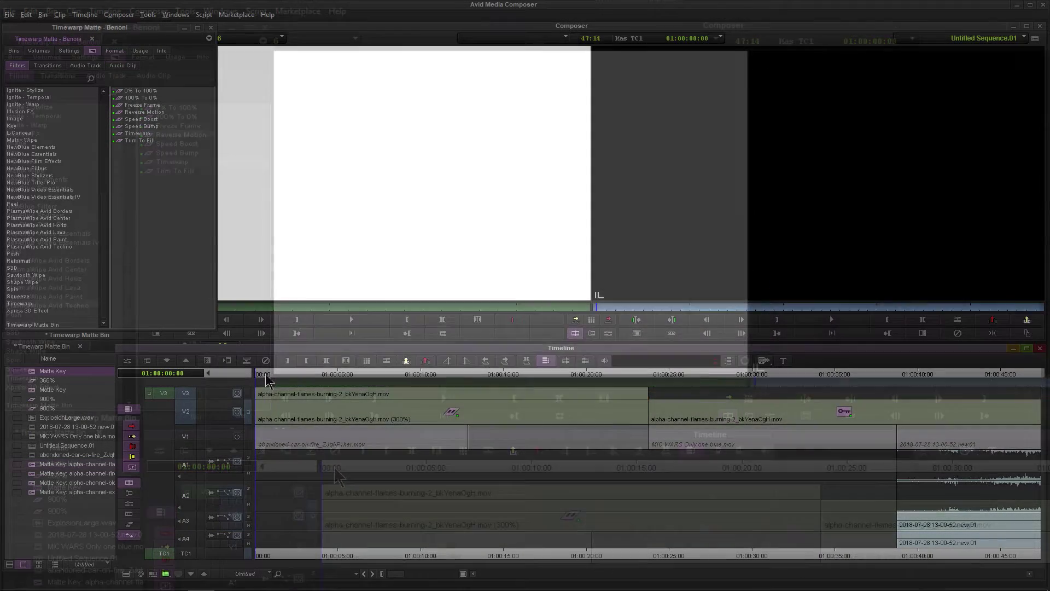
- Preview the sped-up fill from the sequence start, and load ExplosionLarge.wav as the source clip to check it
{"action": "key", "text": "space"}
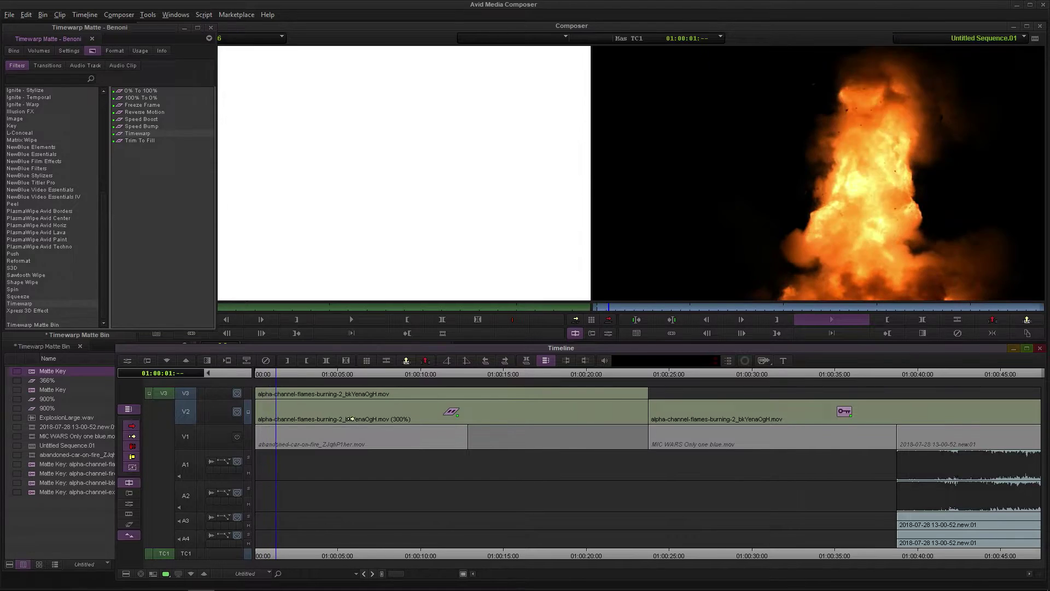
{"action": "key", "text": "space"}
{"action": "left_click_drag", "start_coordinate": [289, 372], "coordinate": [228, 380]}
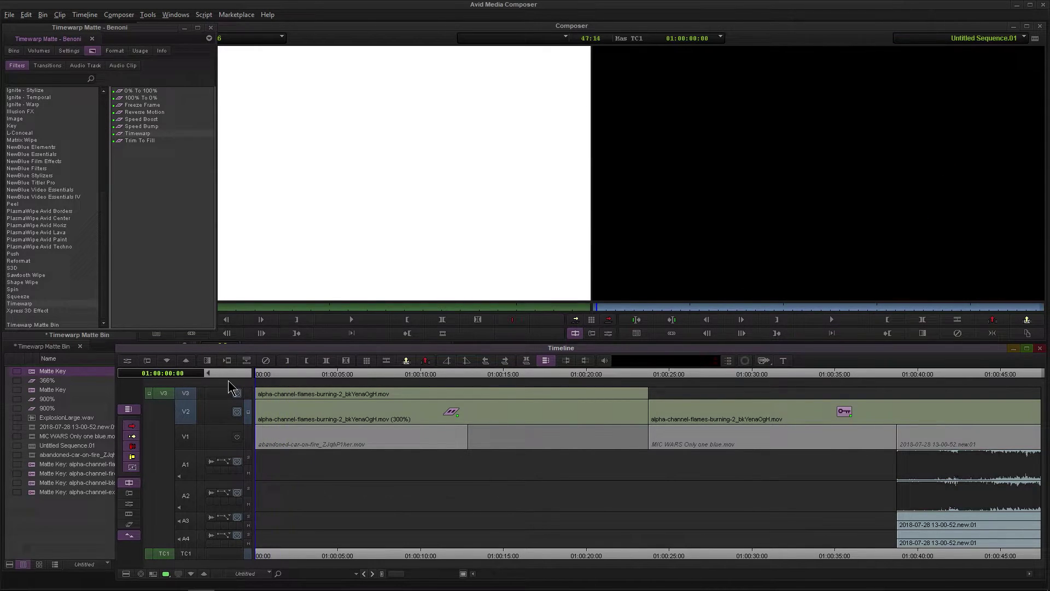
{"action": "double_click", "coordinate": [58, 418]}
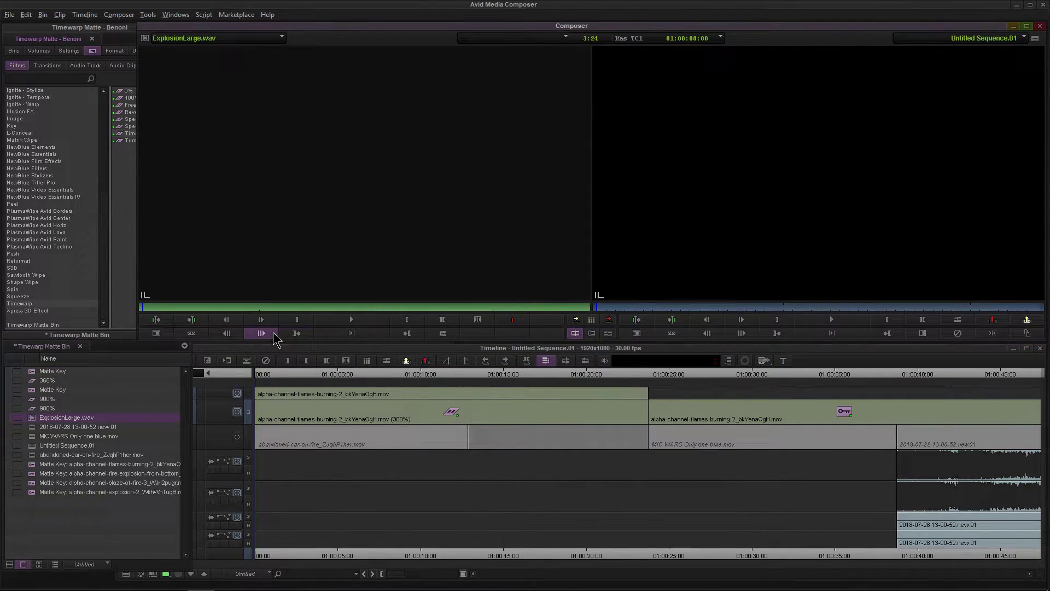
{"action": "left_click", "coordinate": [217, 308]}
- Set the Timewarp speed of the first flames clip on V2 to 900%
{"action": "left_click", "coordinate": [303, 412]}
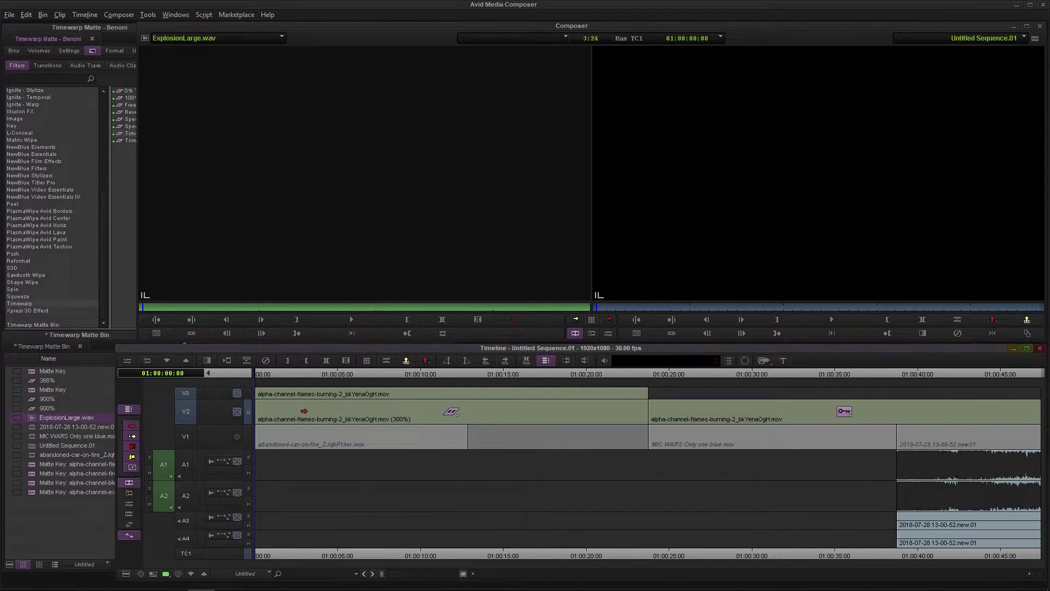
{"action": "left_click", "coordinate": [610, 333]}
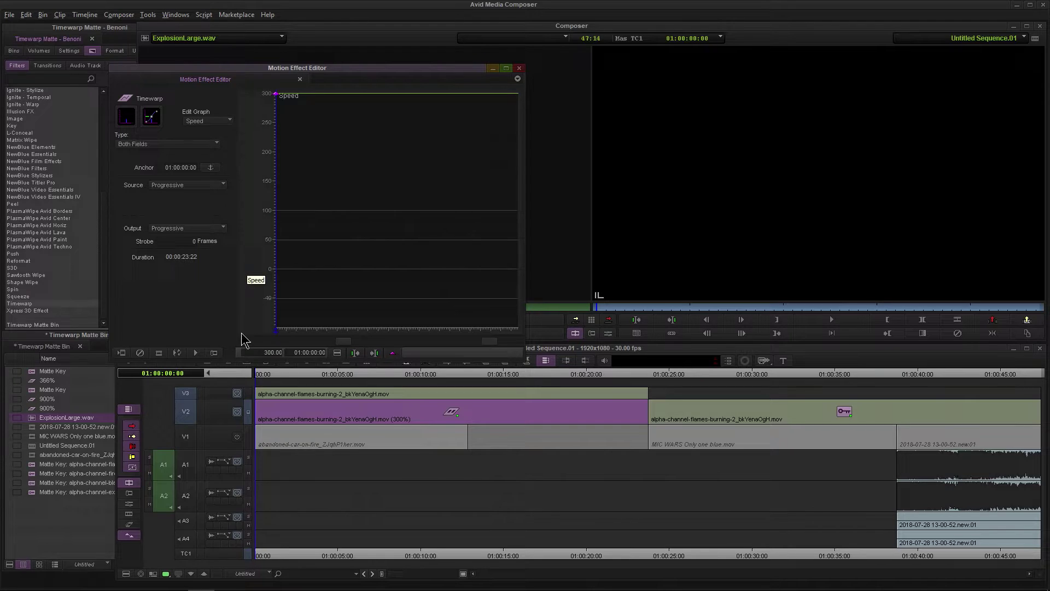
{"action": "left_click", "coordinate": [263, 352]}
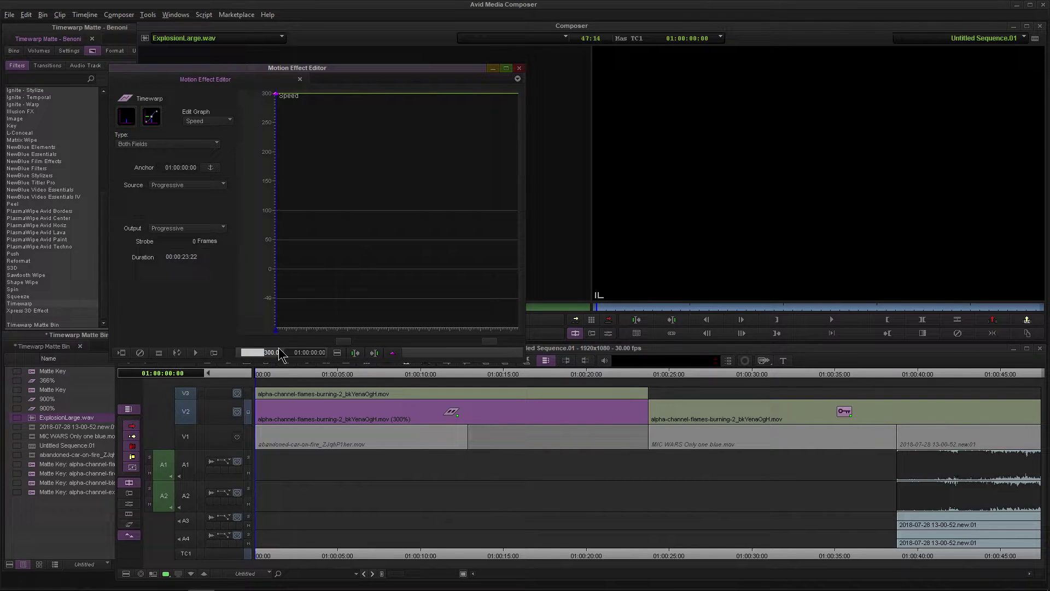
{"action": "key", "text": "Return"}
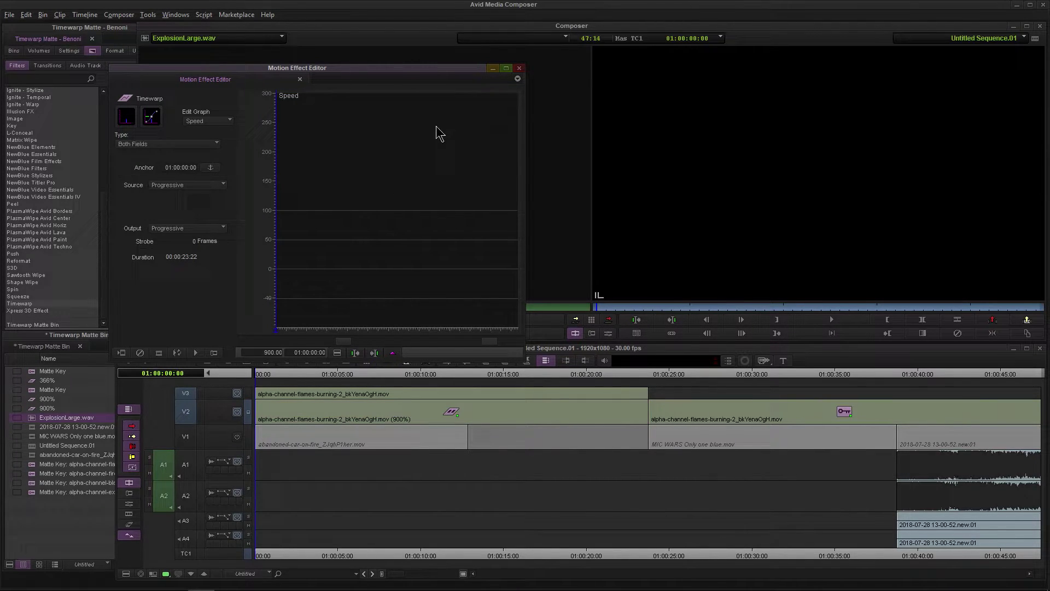
{"action": "left_click", "coordinate": [520, 68]}
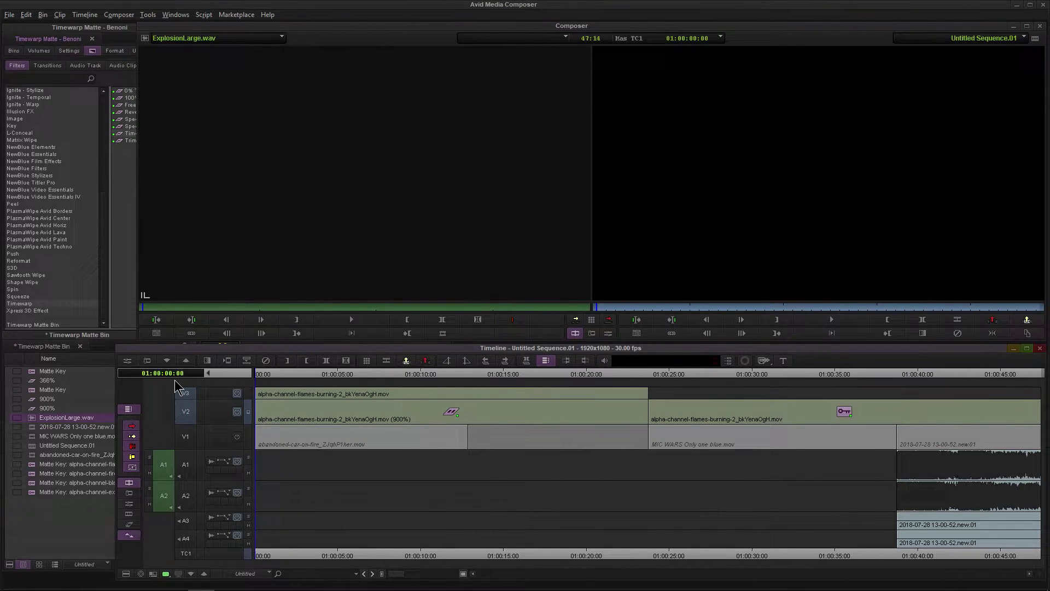
- Play the fill on V2 and the matte on V3 to compare their speeds, and return to the sequence start
{"action": "key", "text": "space"}
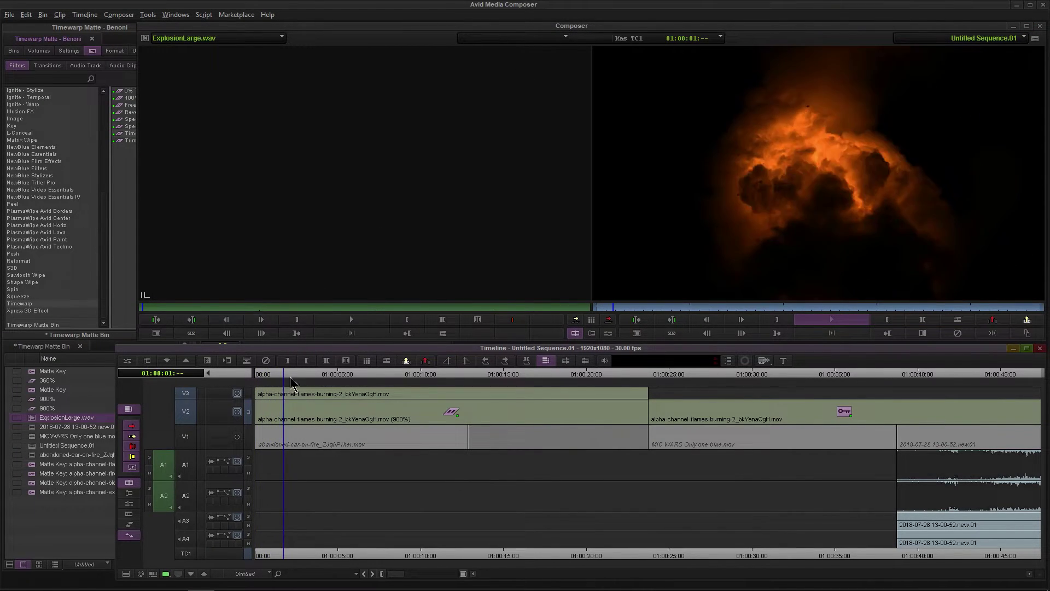
{"action": "key", "text": "Home"}
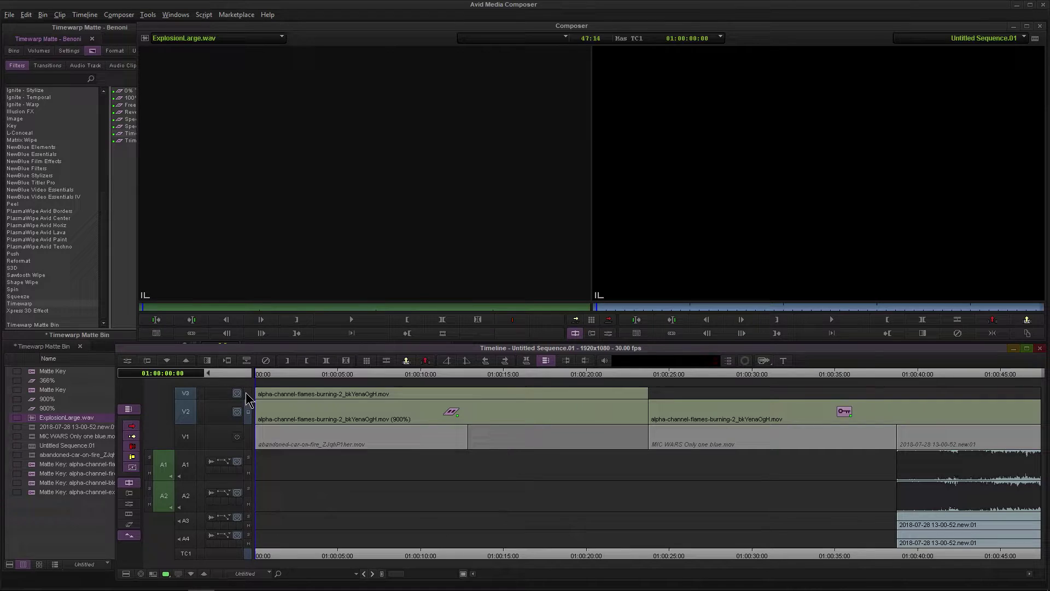
{"action": "key", "text": "space"}
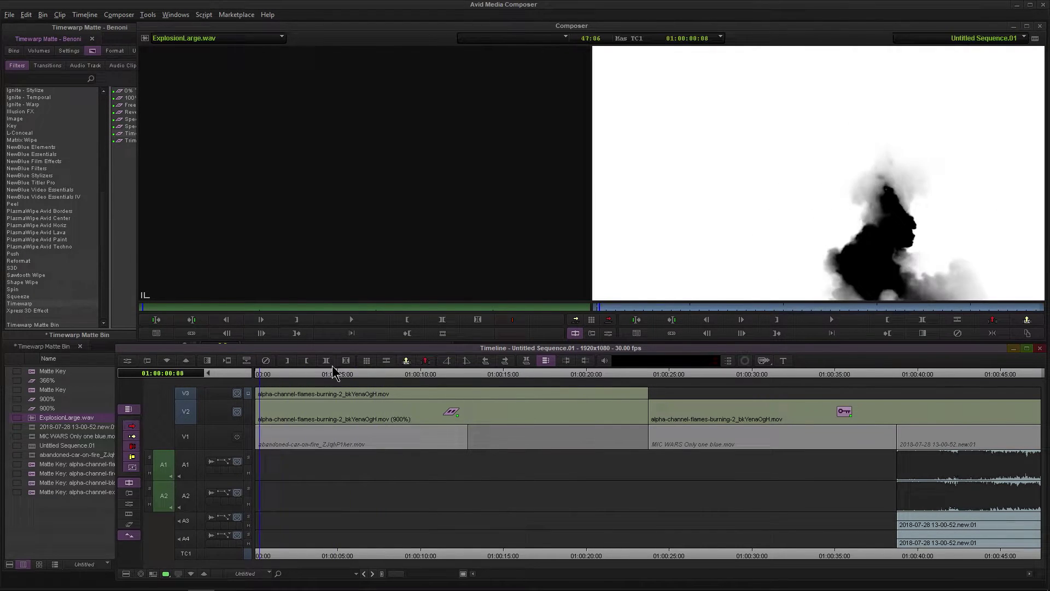
{"action": "left_click_drag", "start_coordinate": [331, 372], "coordinate": [188, 370]}
- Save the V2 clip's 900% Timewarp as a template in the Timewarp Matte Bin and apply it to the matte clip on V3
{"action": "left_click", "coordinate": [375, 405]}
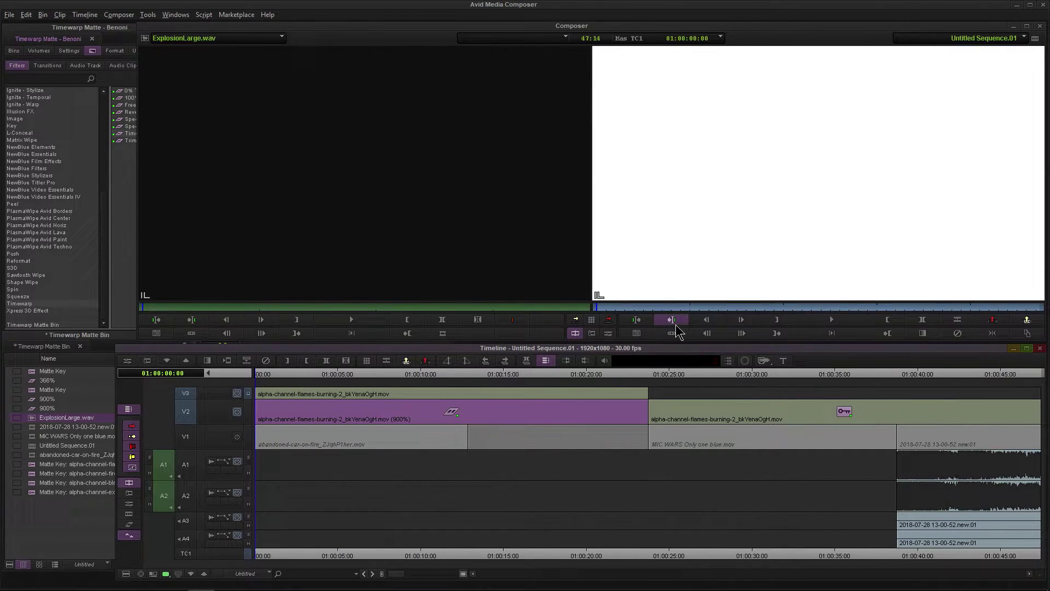
{"action": "left_click", "coordinate": [609, 335]}
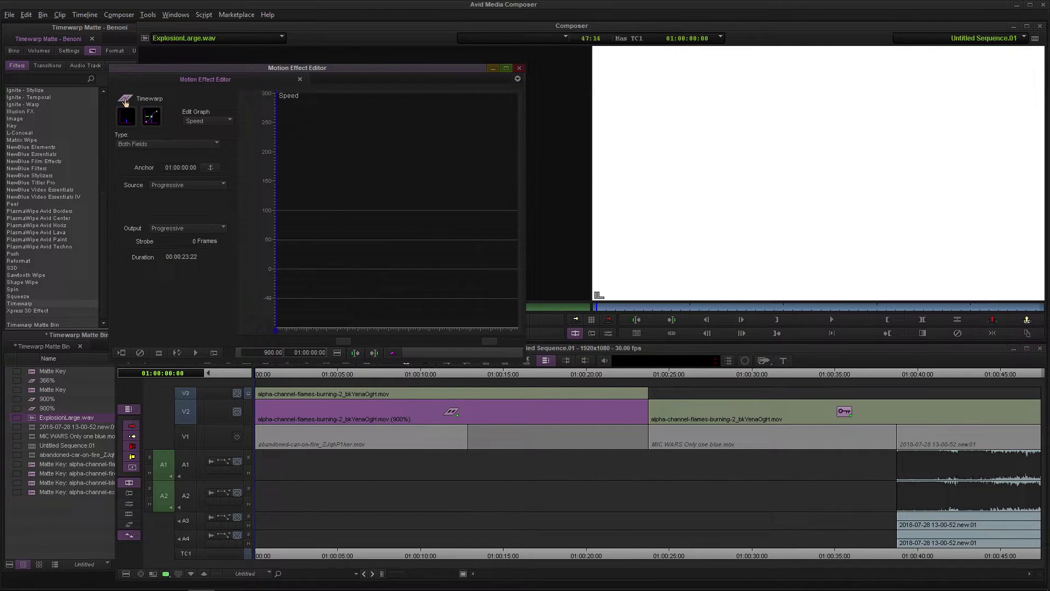
{"action": "left_click", "coordinate": [50, 523]}
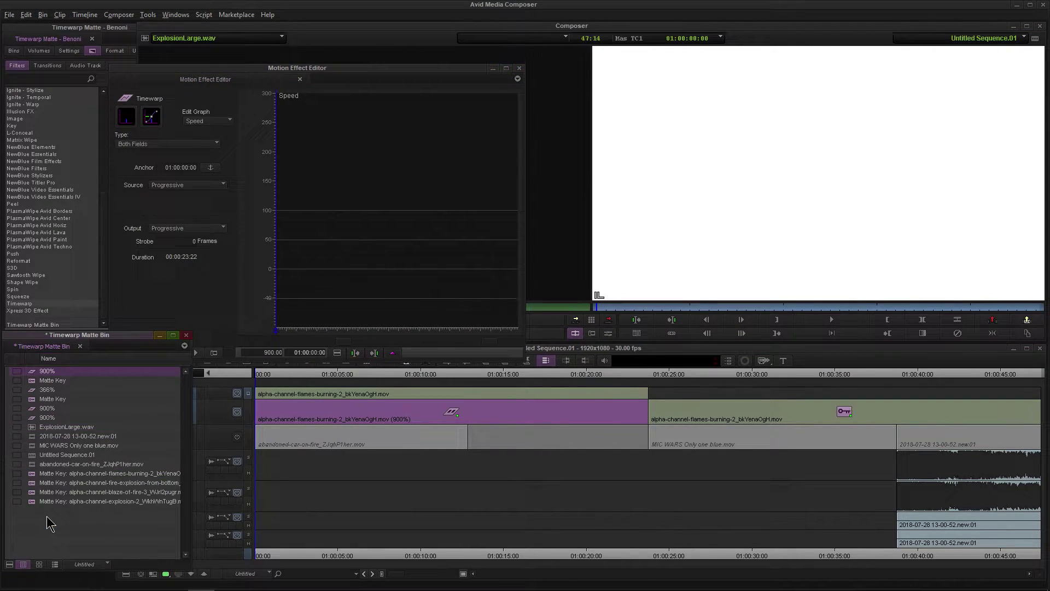
{"action": "left_click", "coordinate": [513, 94]}
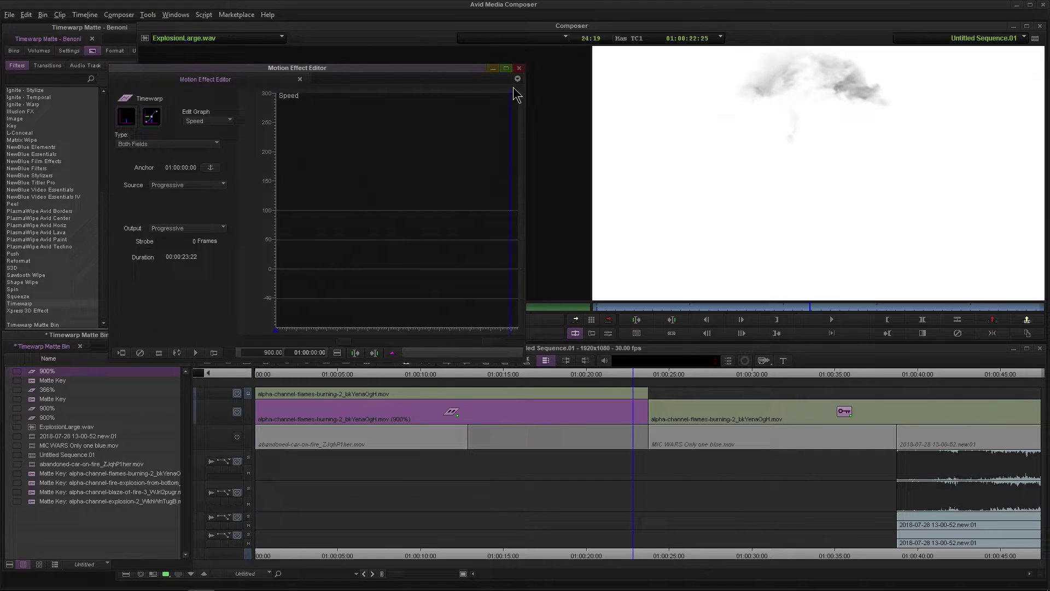
{"action": "left_click", "coordinate": [520, 69]}
{"action": "left_click_drag", "start_coordinate": [29, 377], "coordinate": [342, 396]}
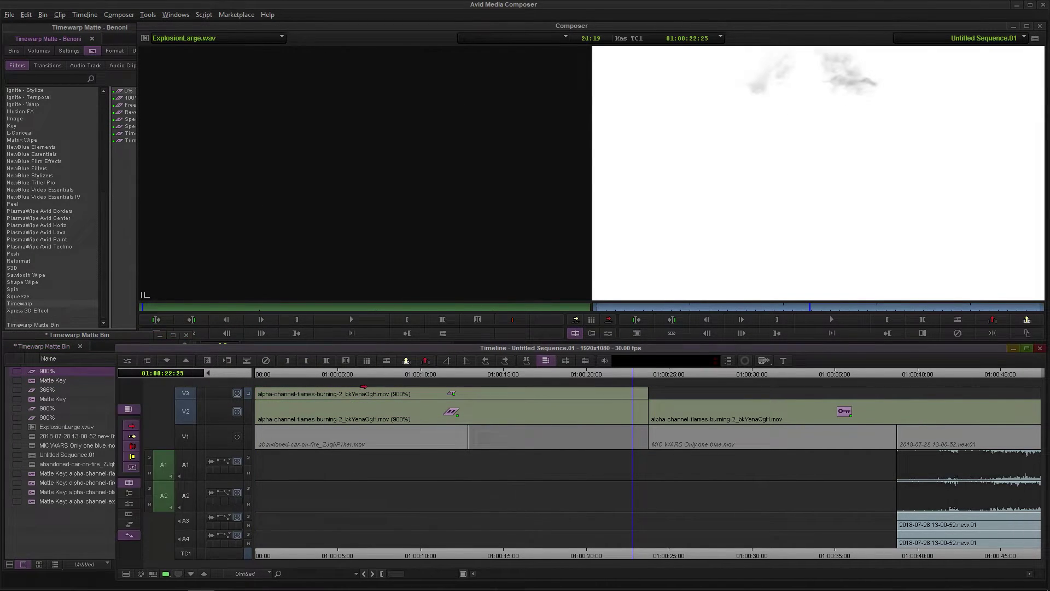
- Turn V1's video back on at the sequence start and apply the saved Matte Key template to the matte clip on V3
{"action": "left_click_drag", "start_coordinate": [408, 379], "coordinate": [256, 382]}
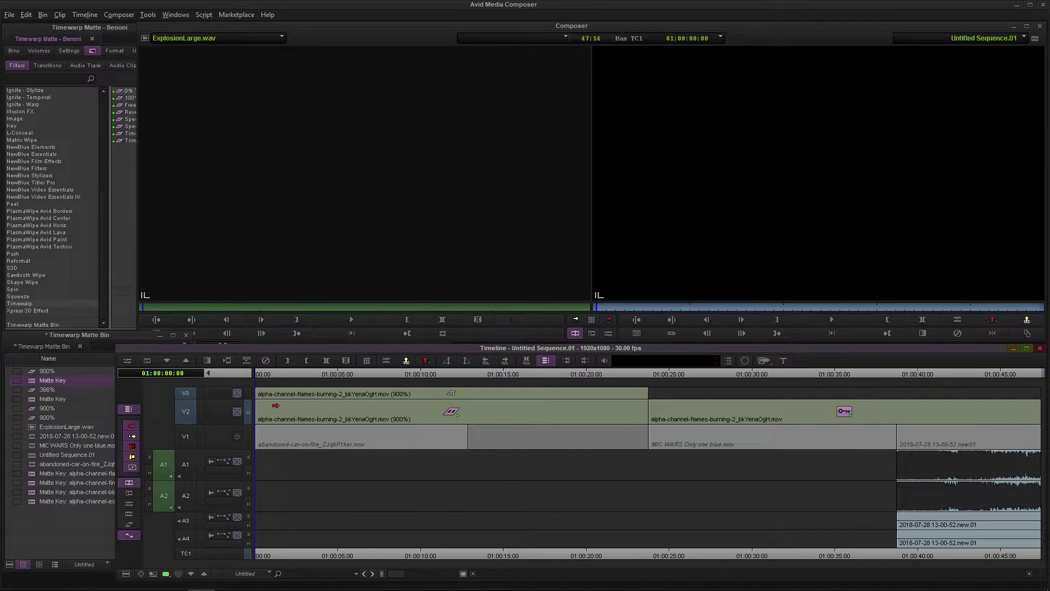
{"action": "left_click", "coordinate": [237, 436]}
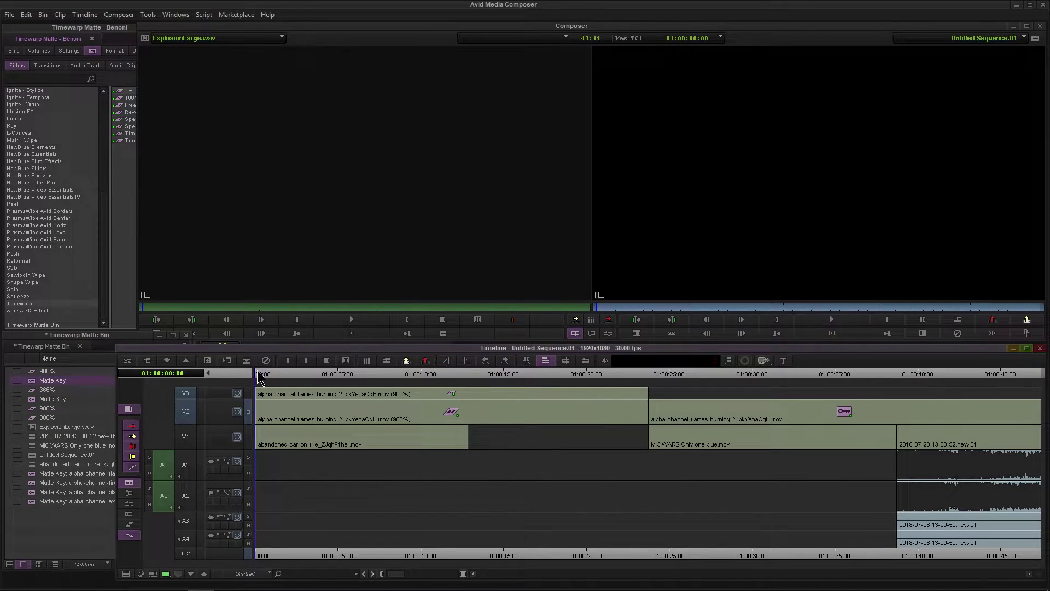
{"action": "left_click_drag", "start_coordinate": [261, 376], "coordinate": [240, 389]}
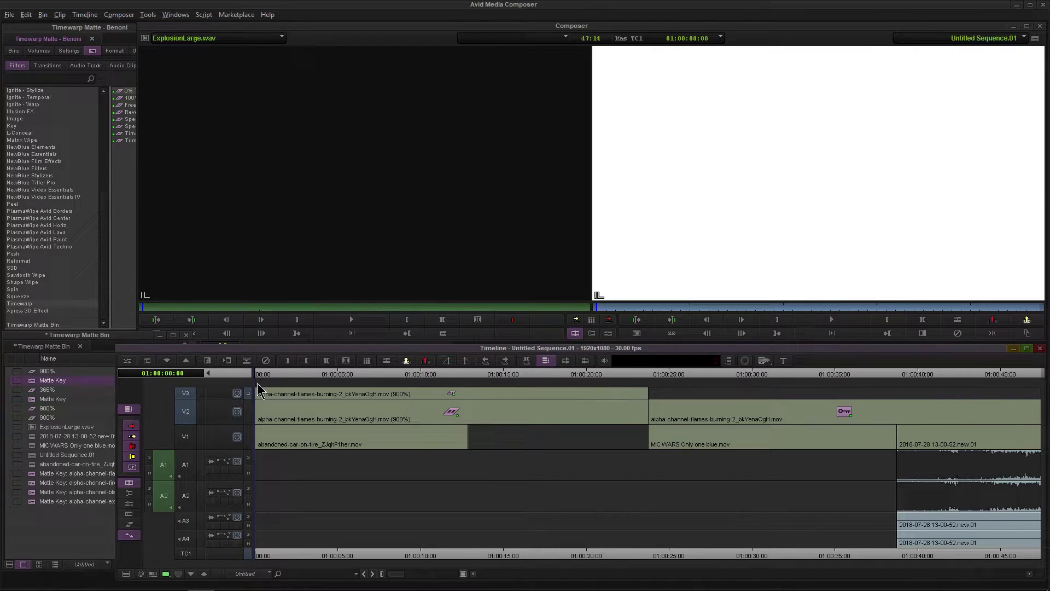
{"action": "mouse_move", "coordinate": [39, 385]}
{"action": "left_mouse_down"}
{"action": "mouse_move", "coordinate": [222, 372]}
{"action": "mouse_move", "coordinate": [307, 400]}
{"action": "mouse_move", "coordinate": [315, 393]}
{"action": "mouse_move", "coordinate": [303, 376]}
{"action": "mouse_move", "coordinate": [249, 388]}
{"action": "mouse_move", "coordinate": [265, 378]}
{"action": "mouse_move", "coordinate": [237, 377]}
{"action": "left_mouse_up"}
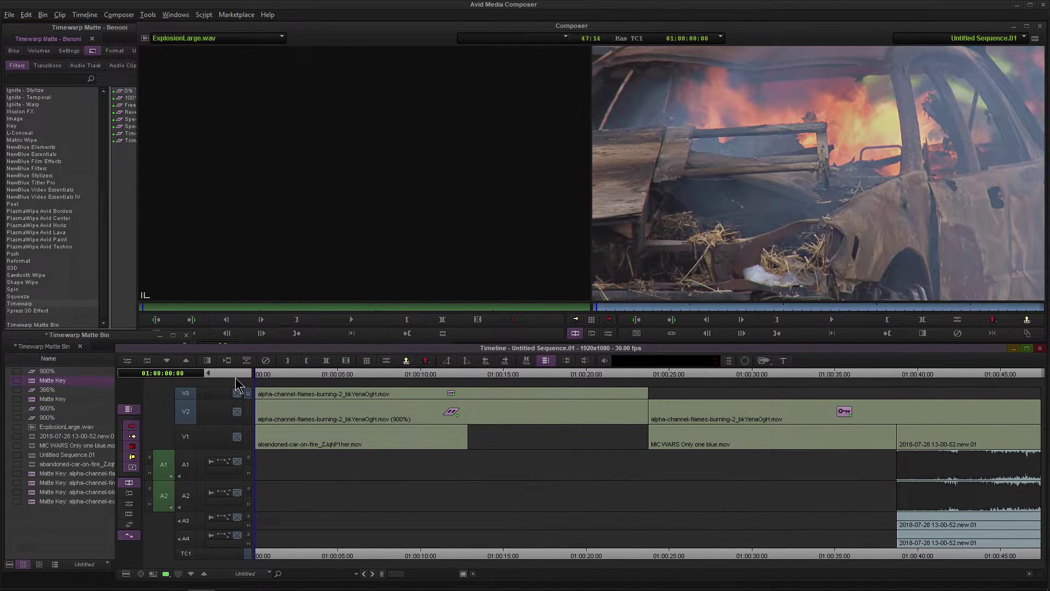
- Play the keyed explosion over the burning car from the sequence start to check the composite
{"action": "key", "text": "space"}
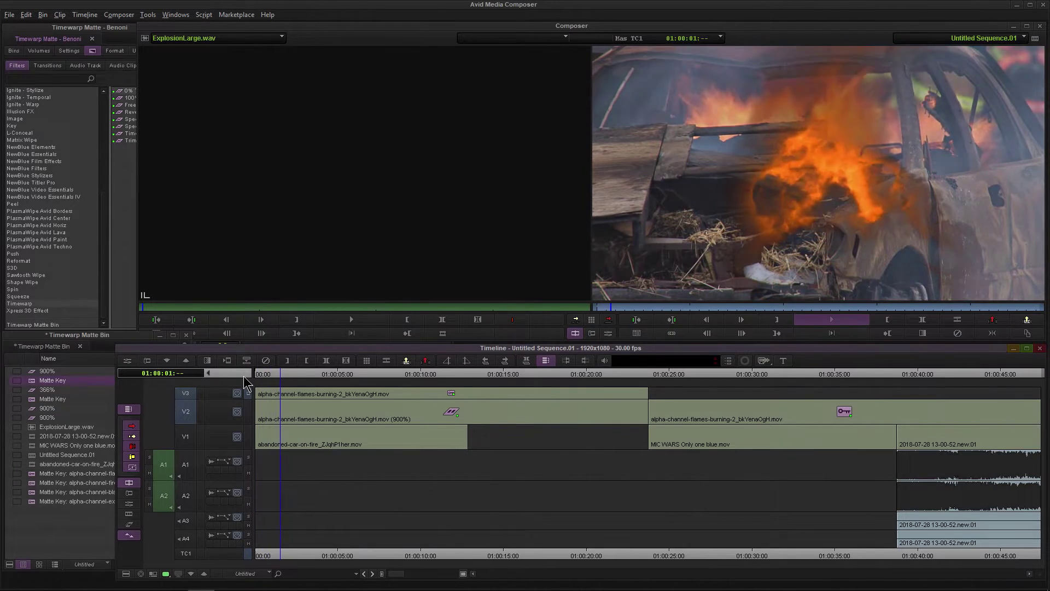
{"action": "left_click_drag", "start_coordinate": [288, 377], "coordinate": [209, 380]}
{"action": "key", "text": "space"}
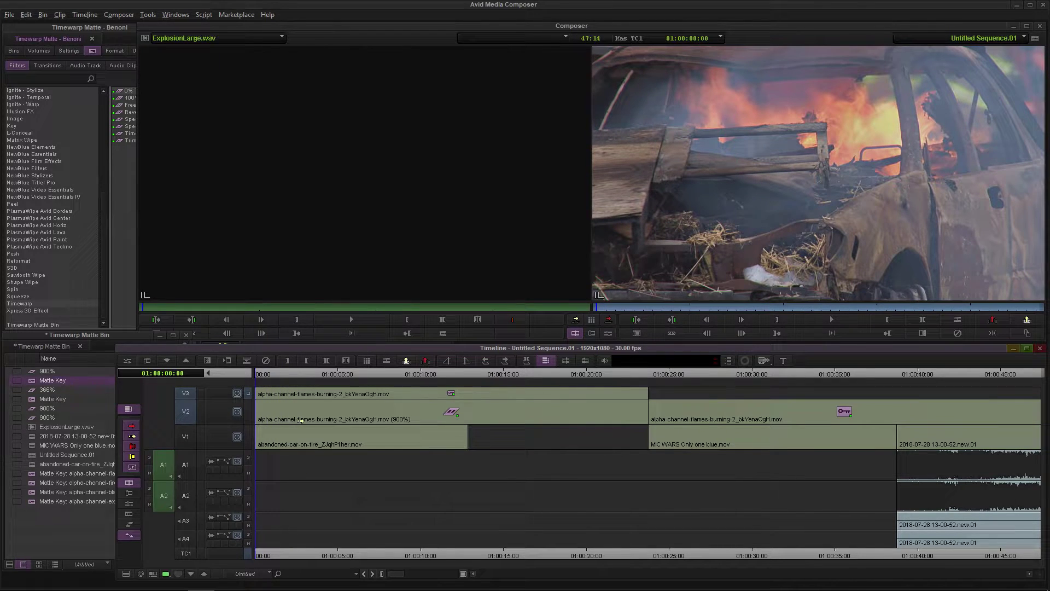
- Overwrite ExplosionLarge.wav onto A1 and A2 at the sequence start, with record tracks V2 and V3 disabled
{"action": "double_click", "coordinate": [34, 428]}
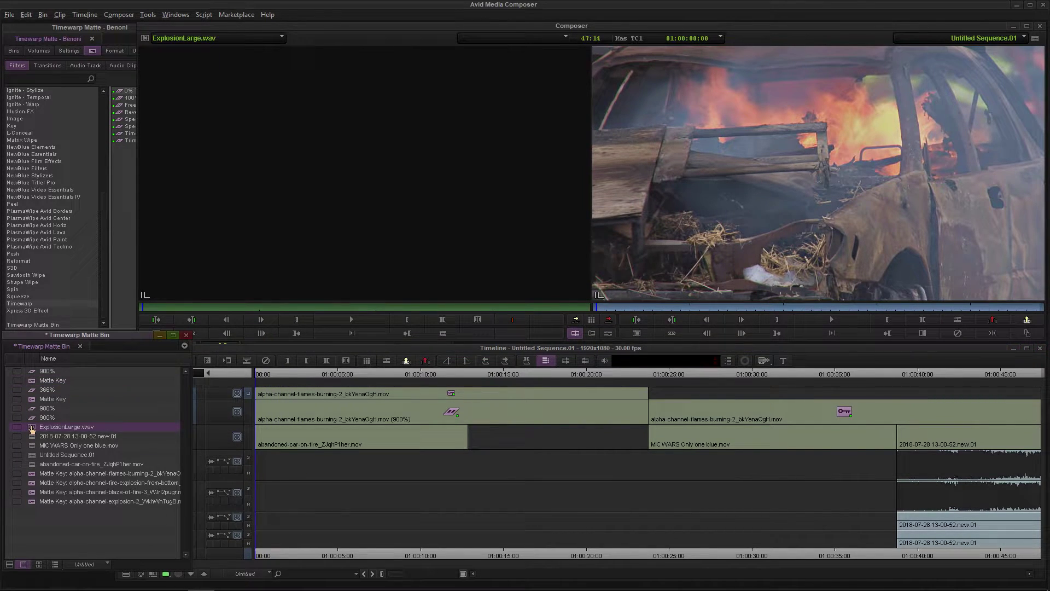
{"action": "left_click", "coordinate": [283, 376]}
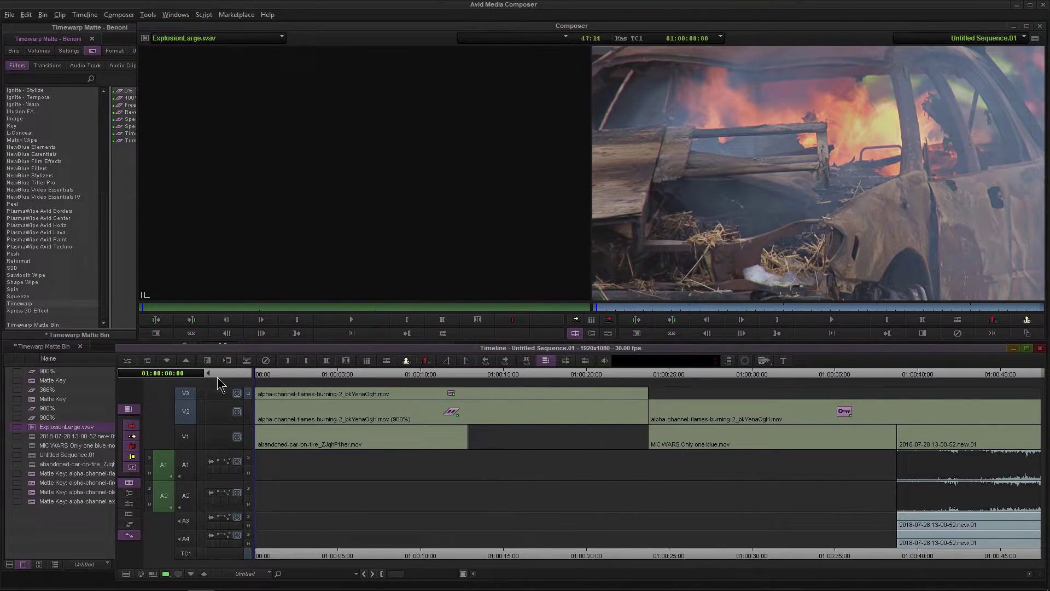
{"action": "left_click", "coordinate": [186, 495]}
{"action": "left_click", "coordinate": [186, 411]}
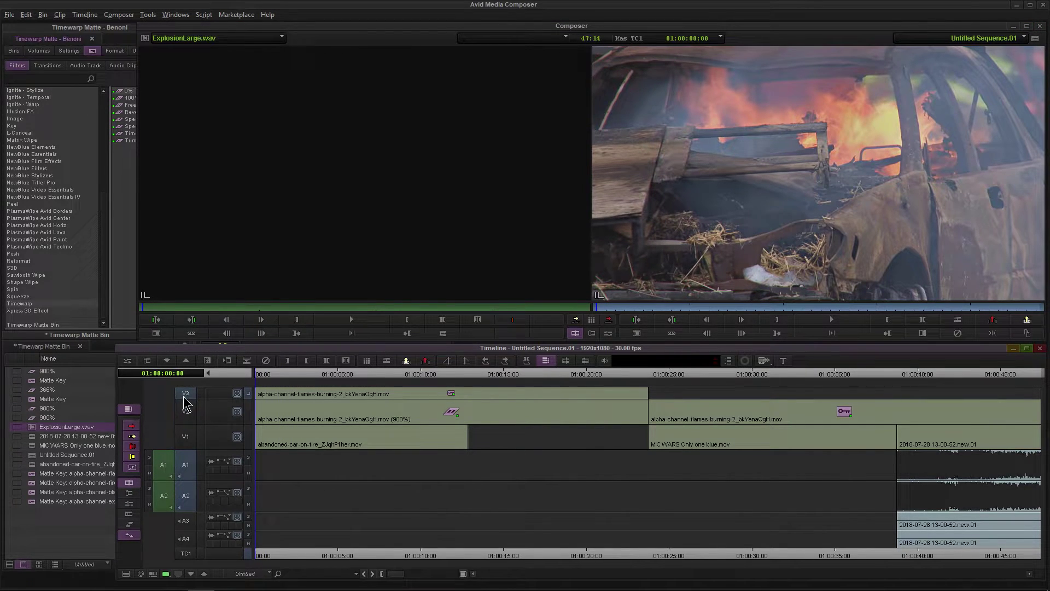
{"action": "left_click", "coordinate": [185, 393]}
{"action": "left_click", "coordinate": [609, 319]}
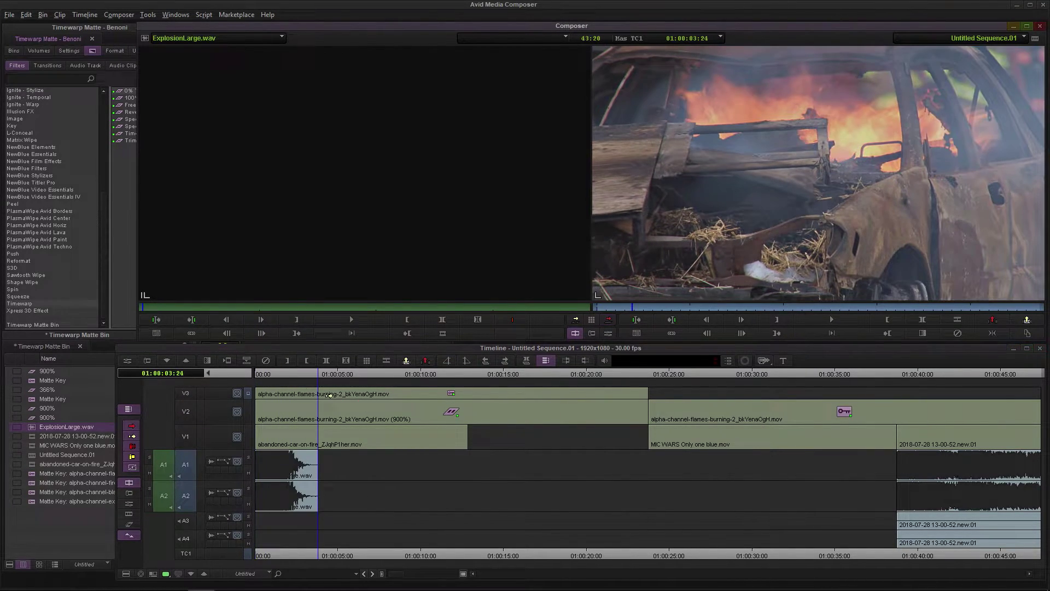
- Play the burning car explosion with its sound from the sequence start, and play the V2 flames clip over the MIC WARS title
{"action": "left_click_drag", "start_coordinate": [281, 373], "coordinate": [204, 382]}
{"action": "key", "text": "space"}
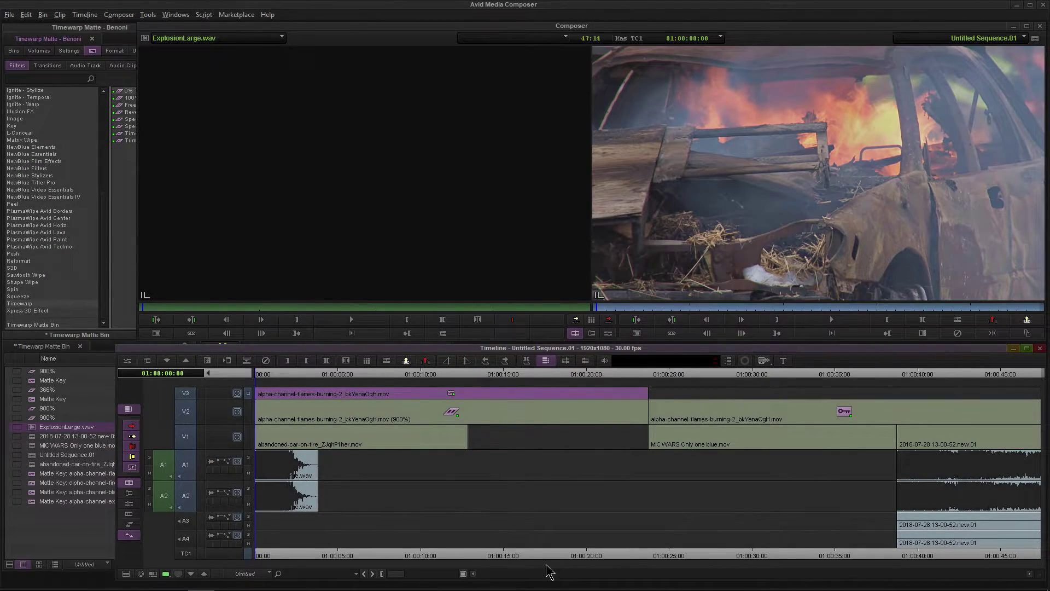
{"action": "left_click", "coordinate": [734, 425]}
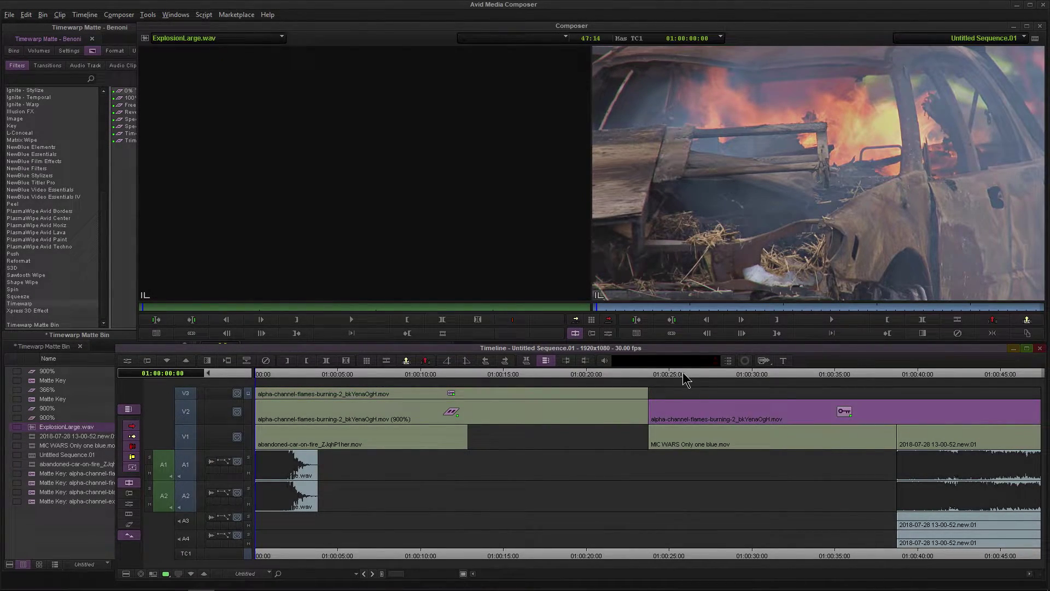
{"action": "left_click_drag", "start_coordinate": [683, 373], "coordinate": [671, 406]}
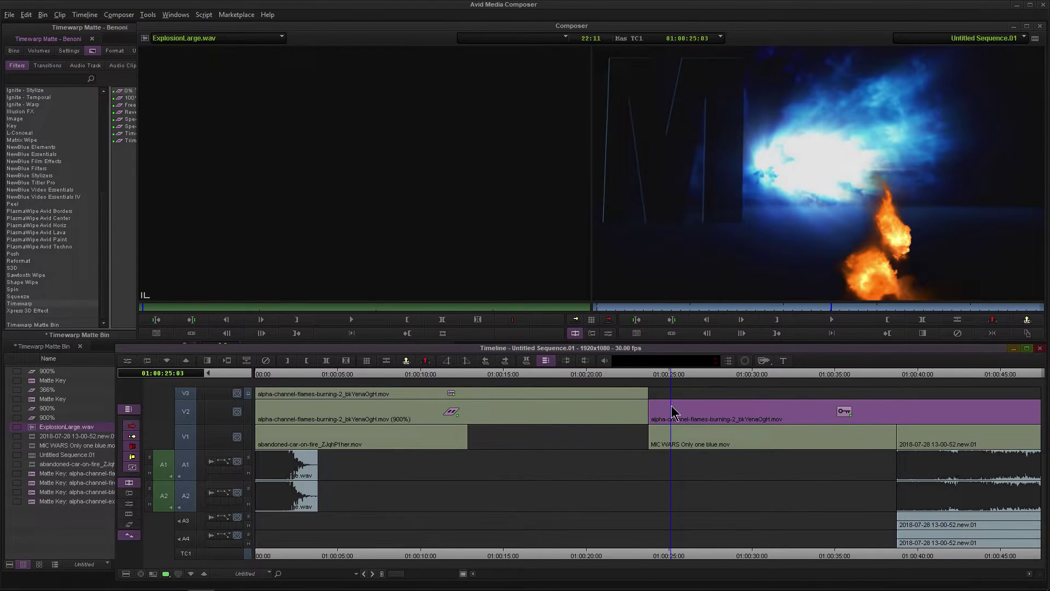
{"action": "key", "text": "space"}
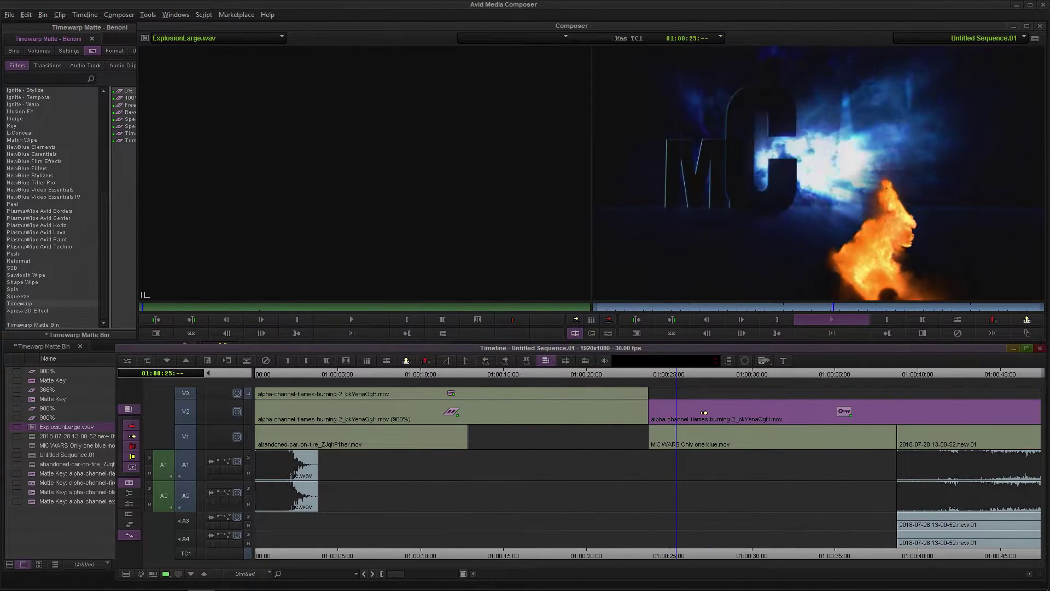
- Expand the nested Matte Key of the V2 flames clip above MIC WARS and apply the saved 900% Timewarp to its fill and matte layers
{"action": "double_click", "coordinate": [746, 417]}
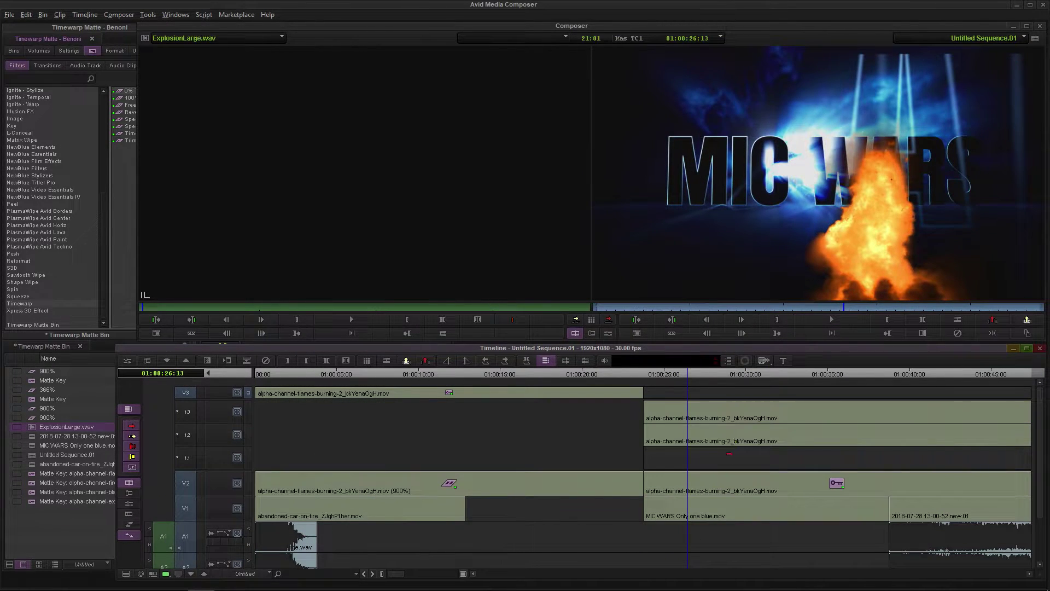
{"action": "left_click", "coordinate": [789, 479]}
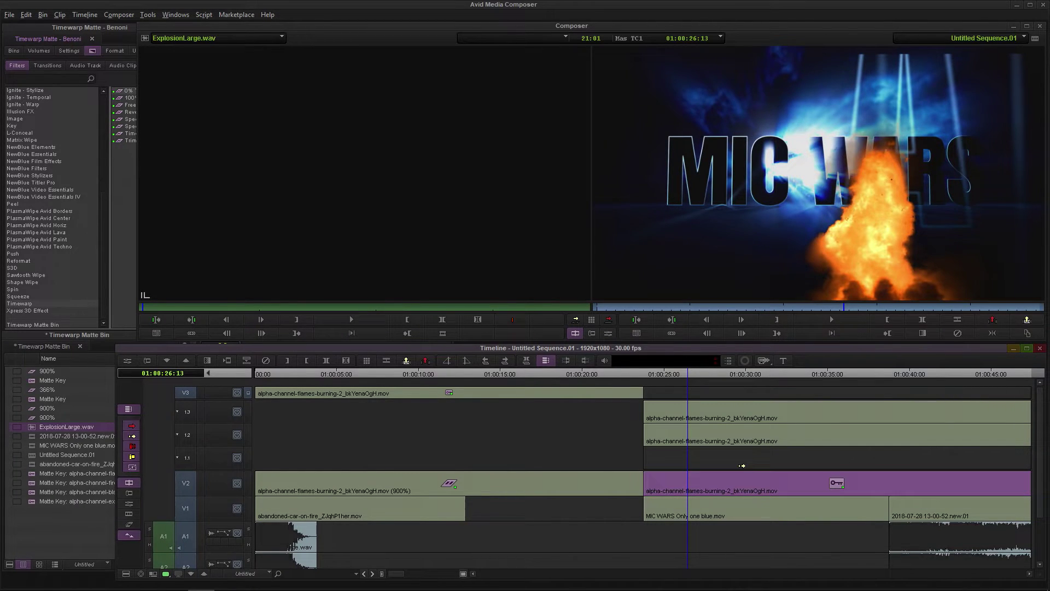
{"action": "left_click", "coordinate": [752, 442]}
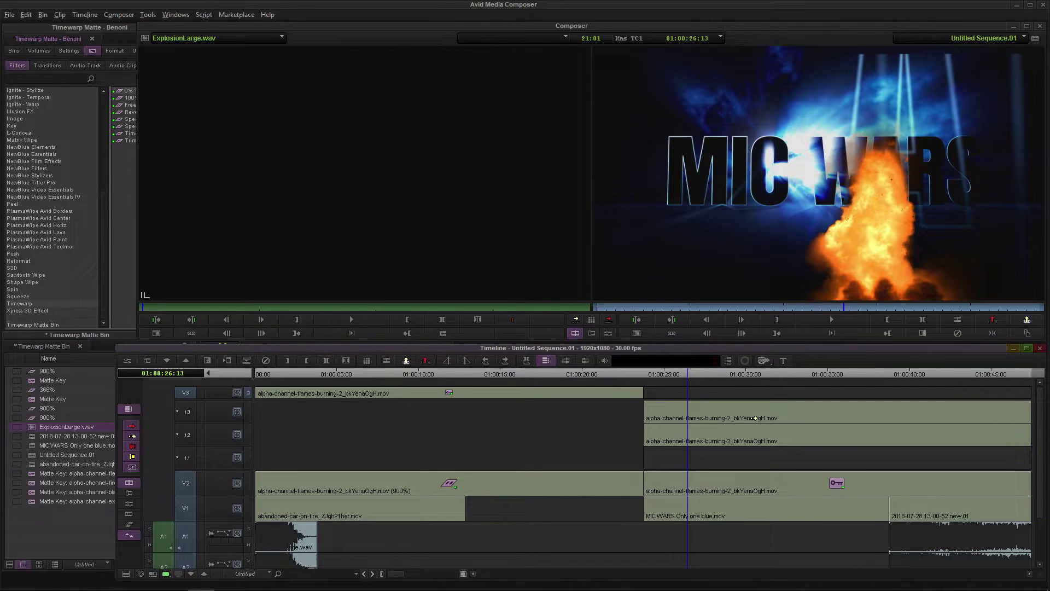
{"action": "left_click", "coordinate": [125, 133]}
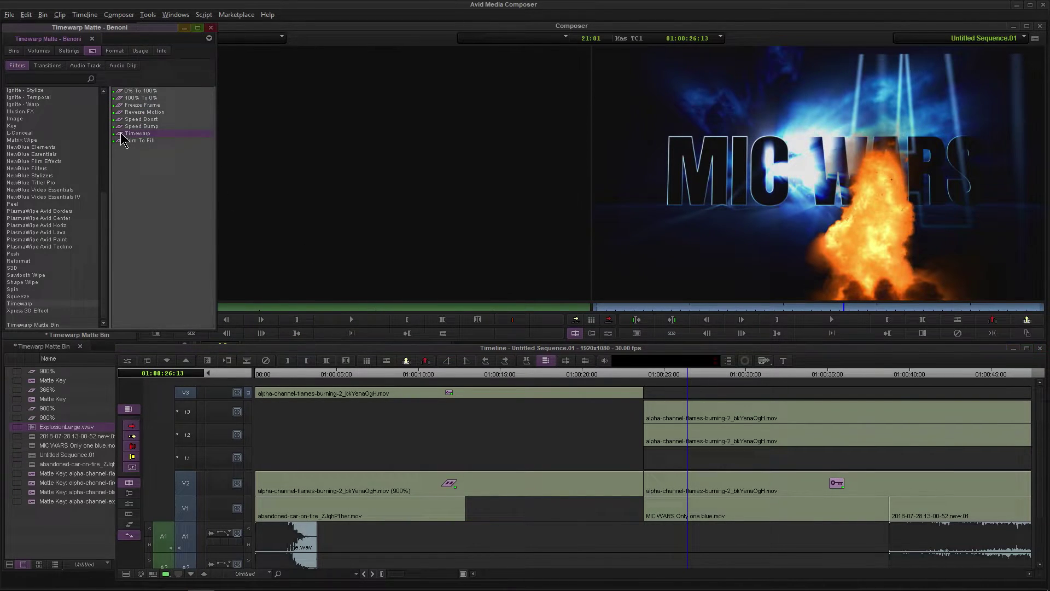
{"action": "left_click", "coordinate": [32, 416]}
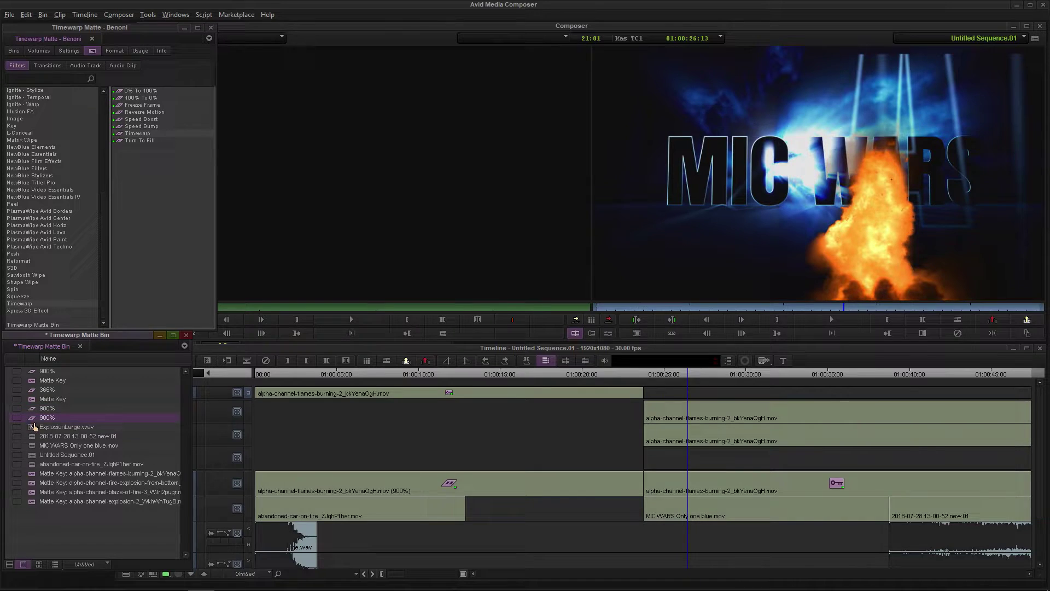
{"action": "left_click_drag", "start_coordinate": [31, 420], "coordinate": [696, 436]}
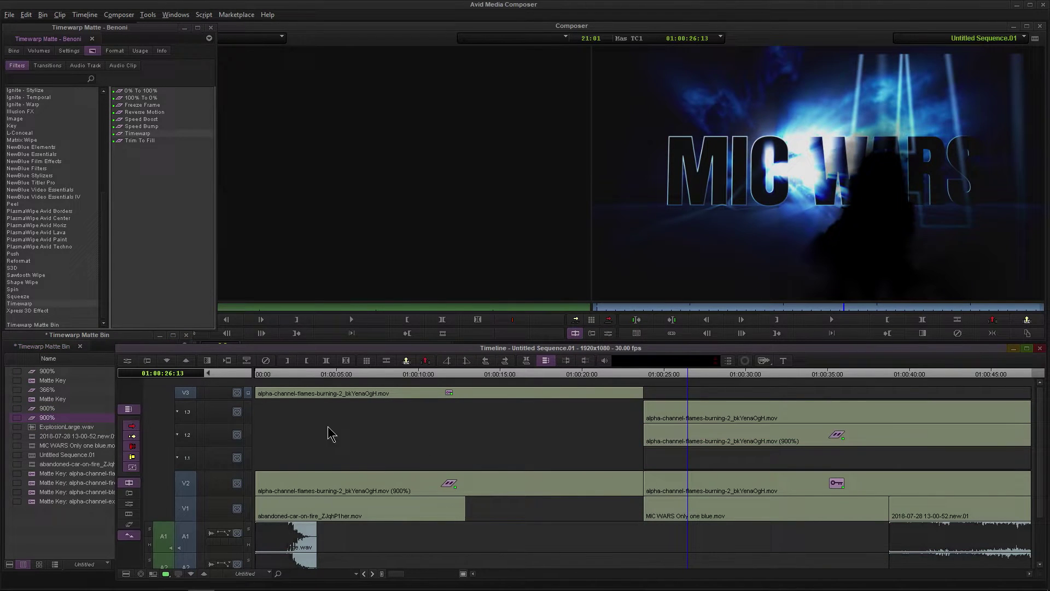
{"action": "left_click_drag", "start_coordinate": [32, 420], "coordinate": [753, 417]}
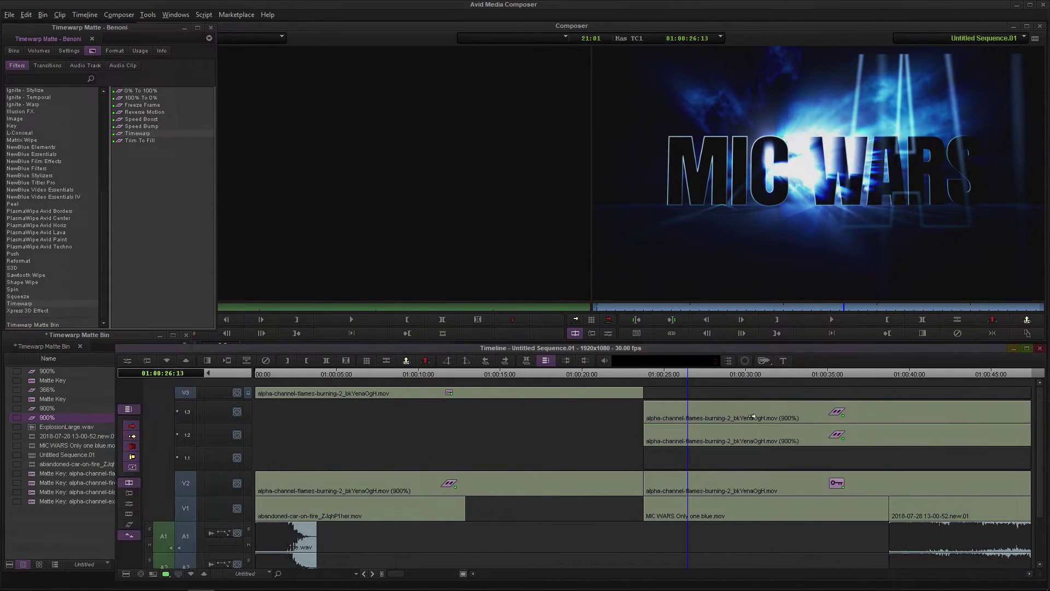
- Collapse the nested Matte Key and overwrite ExplosionLarge.wav onto A1 and A2 at the start of the MIC WARS clip
{"action": "left_click_drag", "start_coordinate": [680, 375], "coordinate": [651, 374]}
{"action": "double_click", "coordinate": [724, 474]}
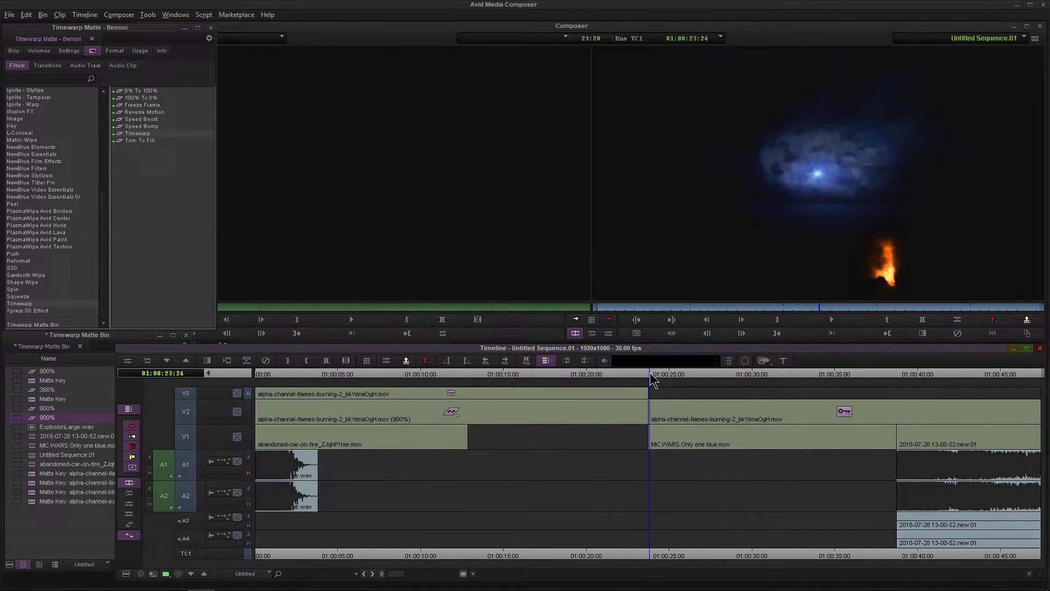
{"action": "key", "text": "space"}
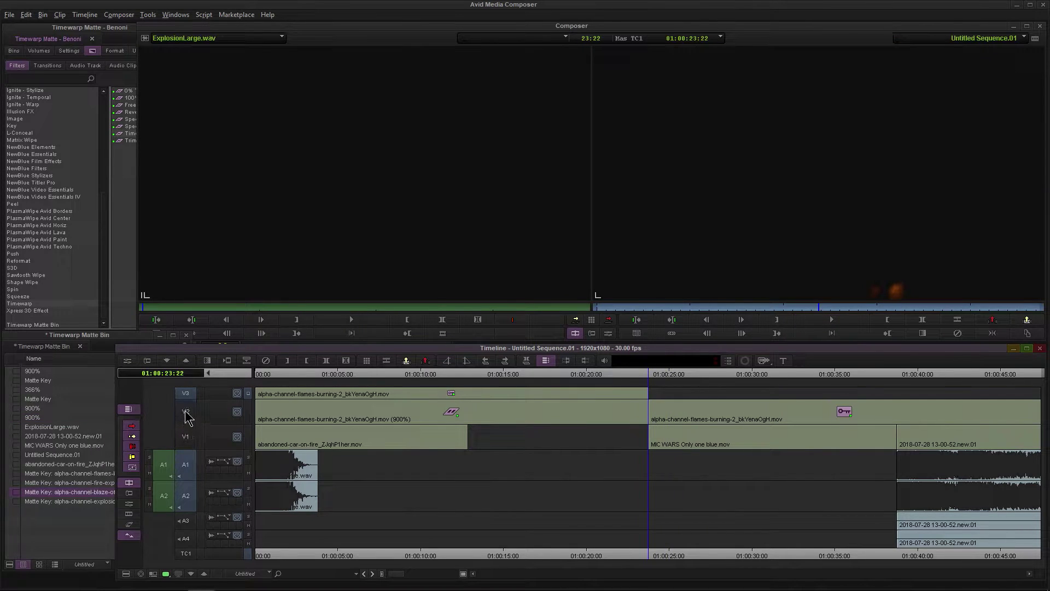
{"action": "left_click", "coordinate": [186, 417]}
{"action": "left_click", "coordinate": [186, 392]}
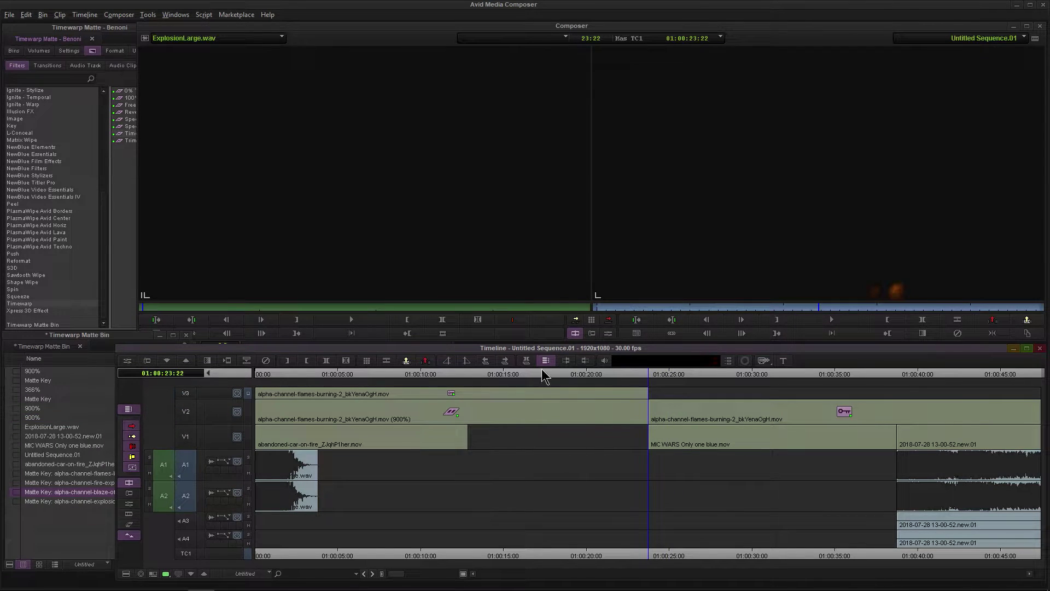
{"action": "left_click", "coordinate": [609, 320]}
- Play the MIC WARS section from 01:00:23:00 to check the sped-up explosion with its sound
{"action": "left_click_drag", "start_coordinate": [680, 386], "coordinate": [636, 378]}
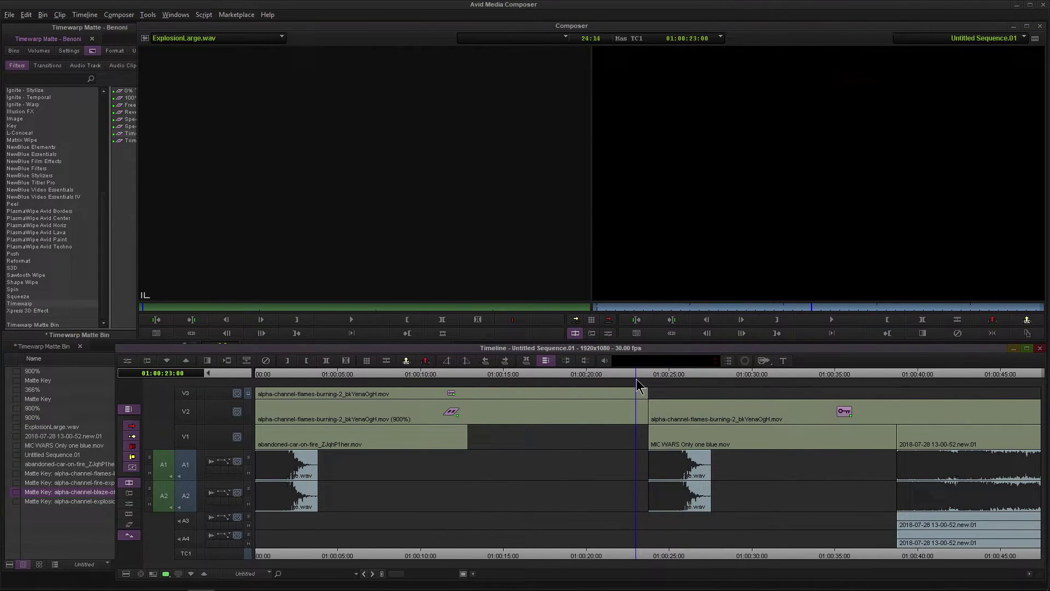
{"action": "key", "text": "space"}
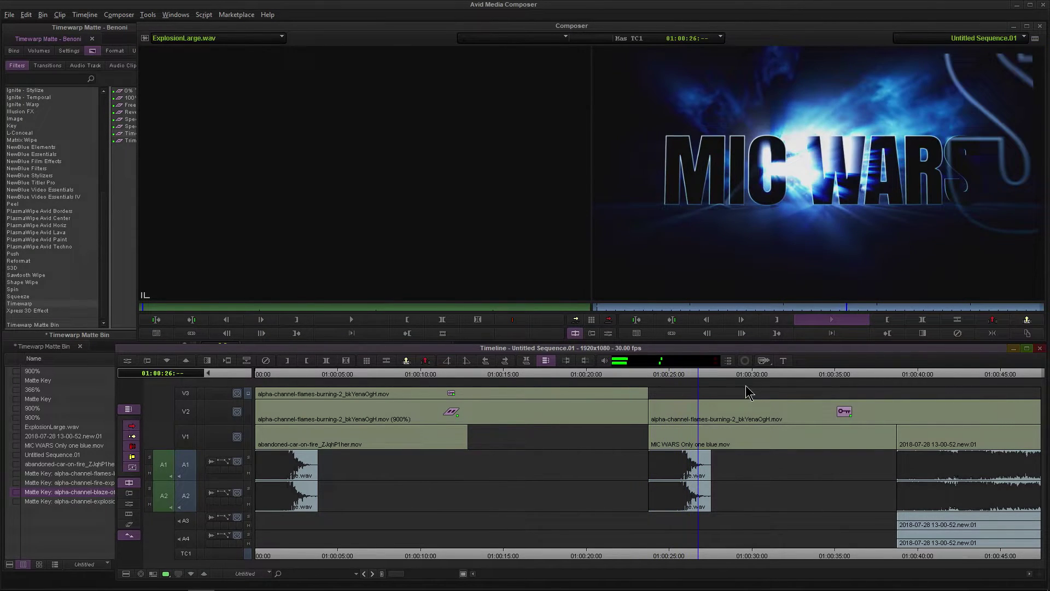
{"action": "left_click", "coordinate": [798, 380]}
- With only V2 enabled, add an edit at 01:00:26:24 and trim away the rest of the flames clip above MIC WARS
{"action": "left_click_drag", "start_coordinate": [823, 383], "coordinate": [700, 388]}
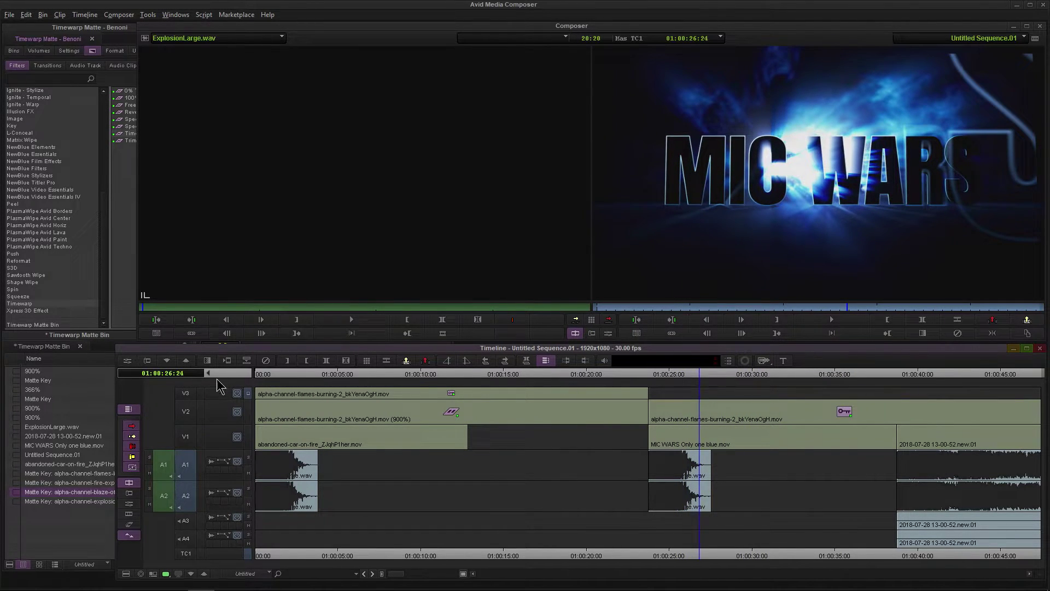
{"action": "left_click", "coordinate": [186, 411]}
{"action": "left_click", "coordinate": [186, 465]}
{"action": "left_click", "coordinate": [186, 495]}
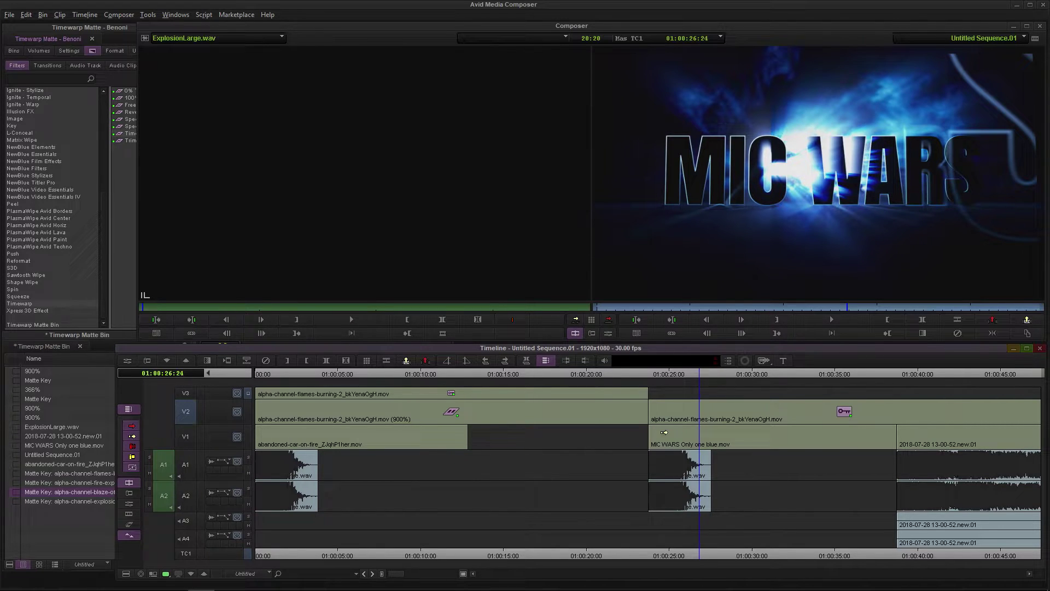
{"action": "key", "text": "h"}
{"action": "left_click", "coordinate": [701, 402]}
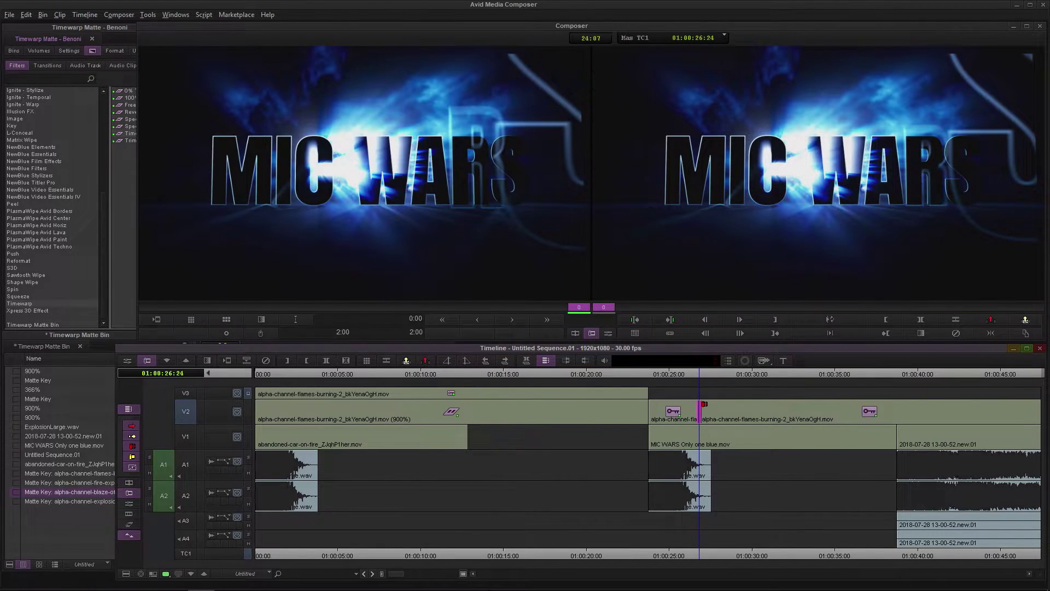
{"action": "left_click_drag", "start_coordinate": [701, 403], "coordinate": [1039, 405]}
- Play the shortened explosion from the start of the MIC WARS clip, and play the finished example from 01:00:38:05
{"action": "left_click", "coordinate": [741, 370]}
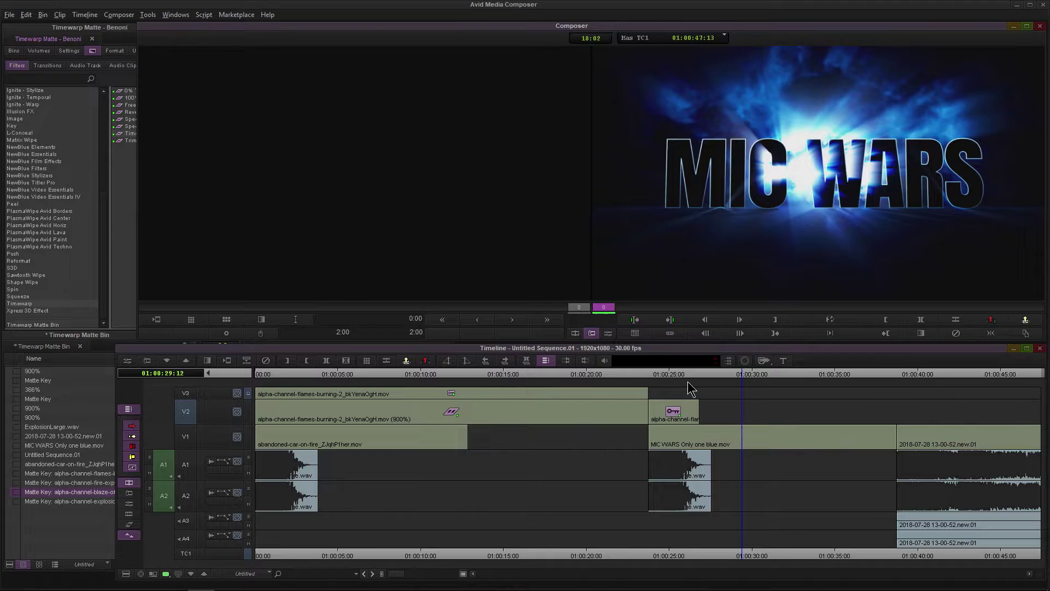
{"action": "left_click", "coordinate": [649, 378]}
{"action": "key", "text": "space"}
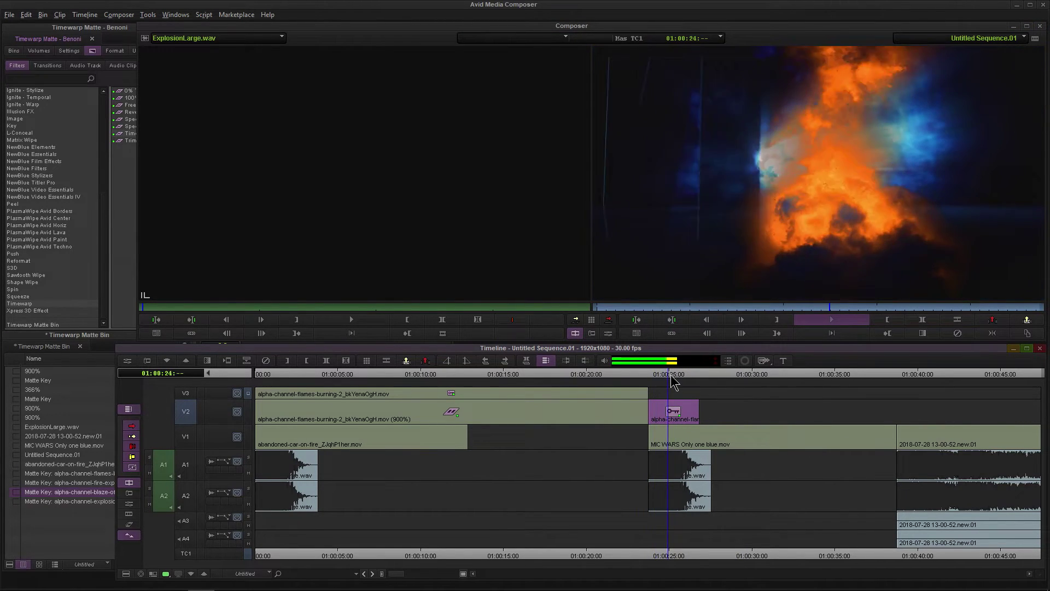
{"action": "left_click", "coordinate": [891, 414]}
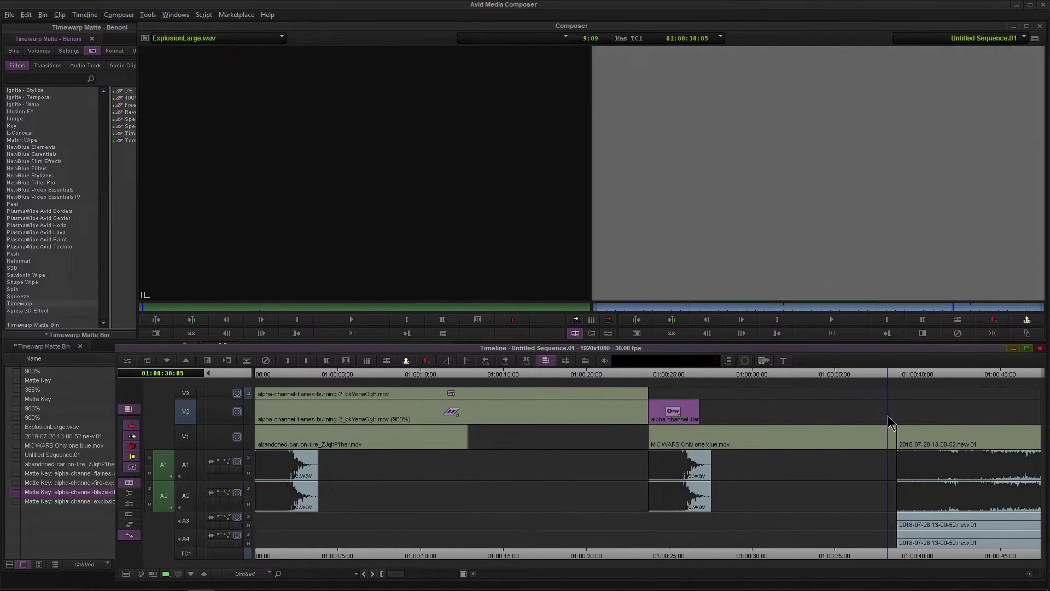
{"action": "key", "text": "space"}
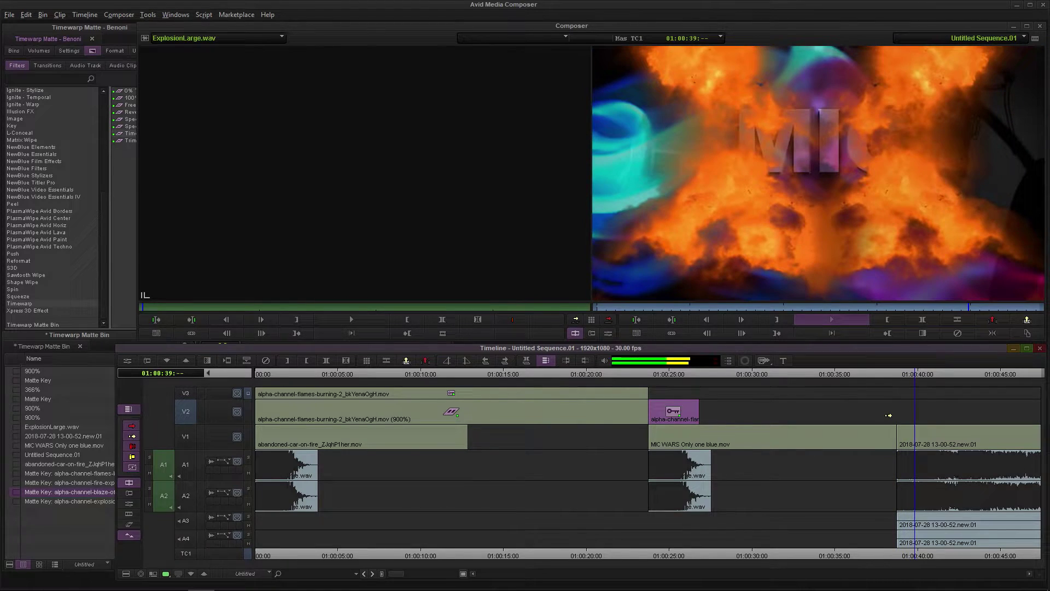
- Paste a copy of the shortened V2 explosion at 01:00:26:24 and move it onto V3 directly above the original
{"action": "left_click_drag", "start_coordinate": [913, 379], "coordinate": [676, 389]}
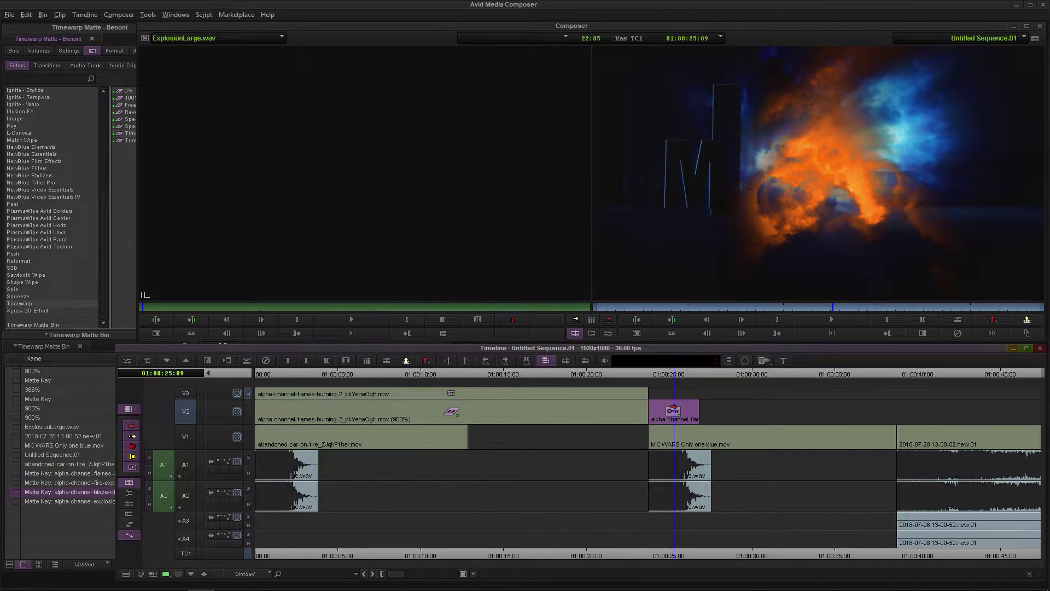
{"action": "left_click", "coordinate": [699, 375]}
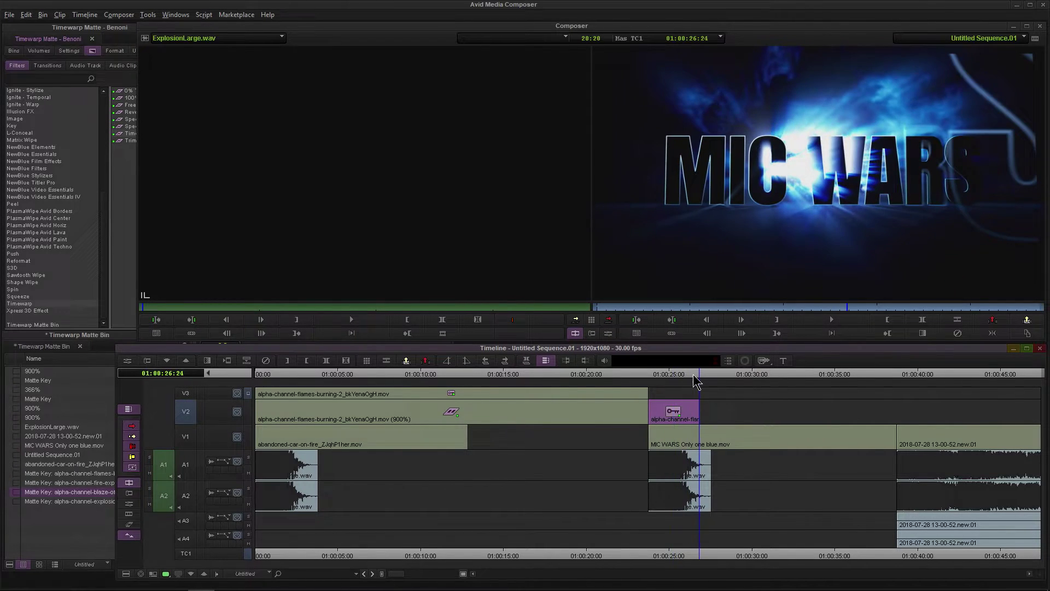
{"action": "key", "text": "ctrl+v"}
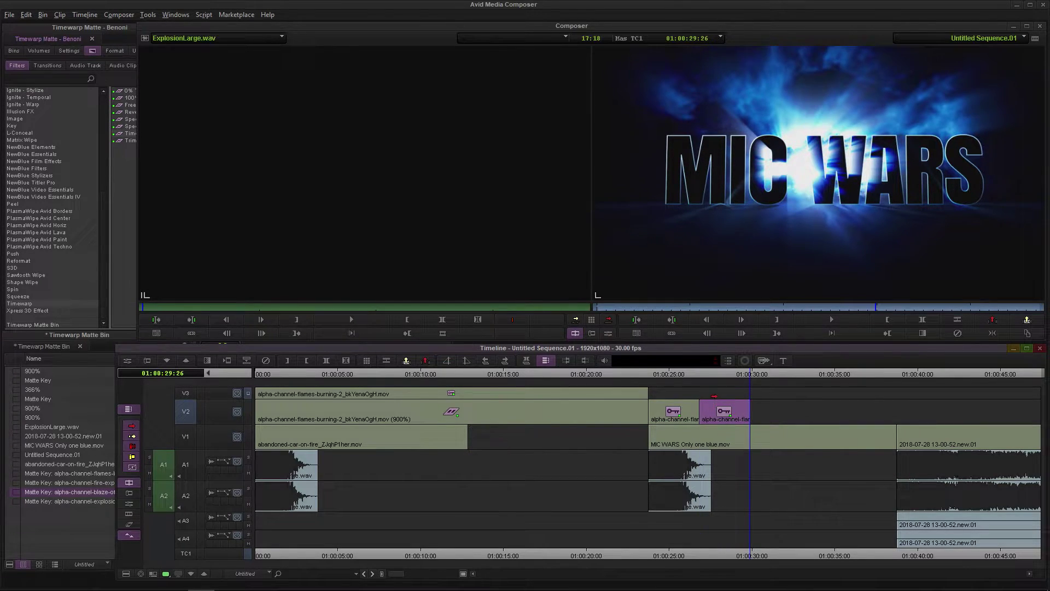
{"action": "left_click_drag", "start_coordinate": [713, 403], "coordinate": [660, 375]}
- Open the V3 explosion copy in the Effect Editor and promote its Matte Key to 3D
{"action": "left_click", "coordinate": [668, 391]}
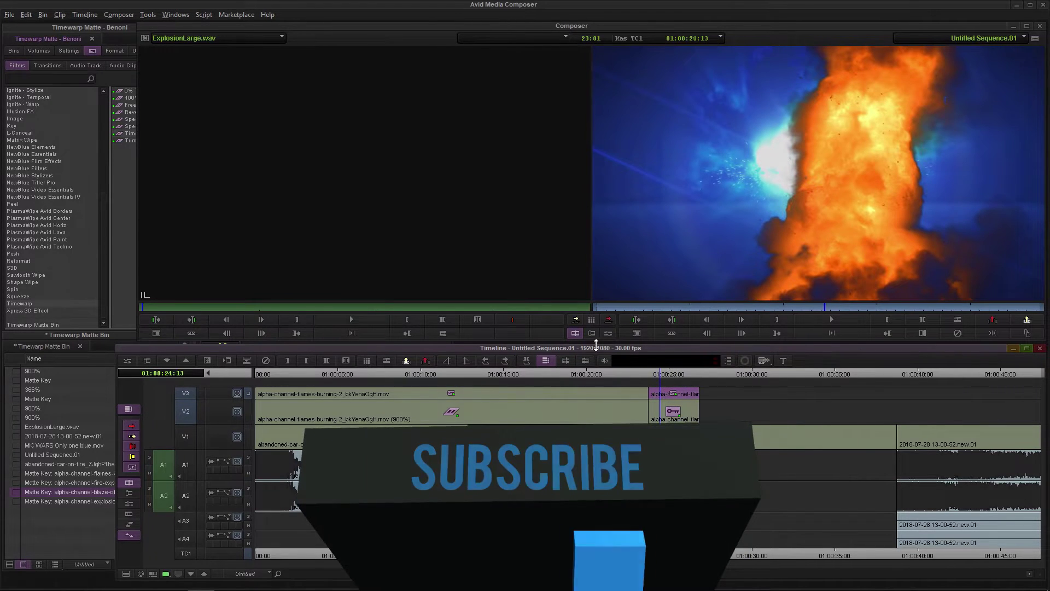
{"action": "left_click", "coordinate": [608, 332]}
{"action": "left_click_drag", "start_coordinate": [407, 88], "coordinate": [361, 82]}
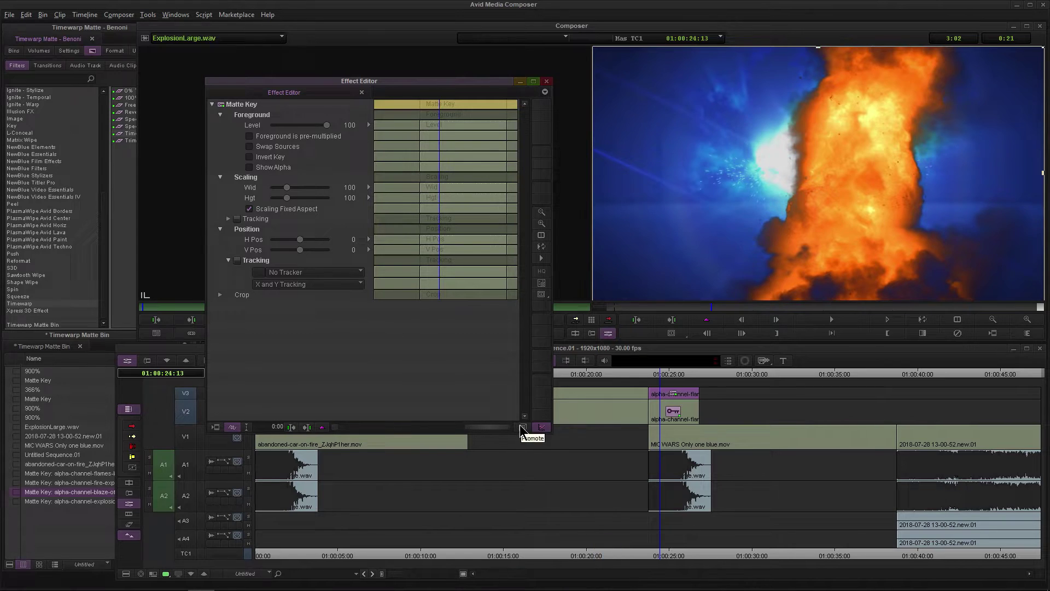
{"action": "left_click", "coordinate": [522, 427]}
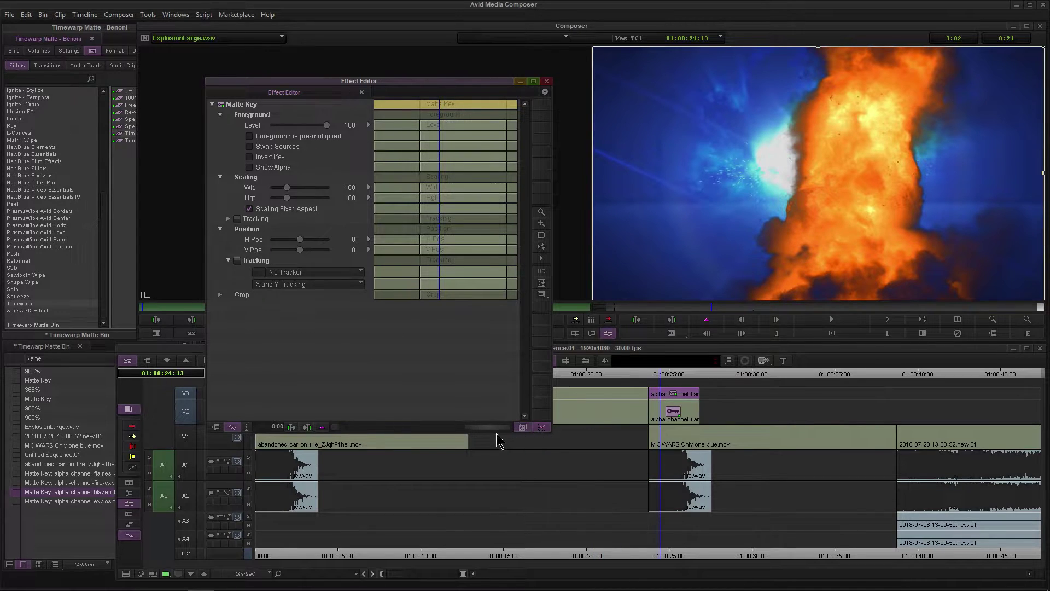
- Close the Effect Editor, examine the Timewarps nested inside the V3 explosion copy, and collapse the layers again
{"action": "left_click", "coordinate": [547, 82]}
{"action": "double_click", "coordinate": [669, 411]}
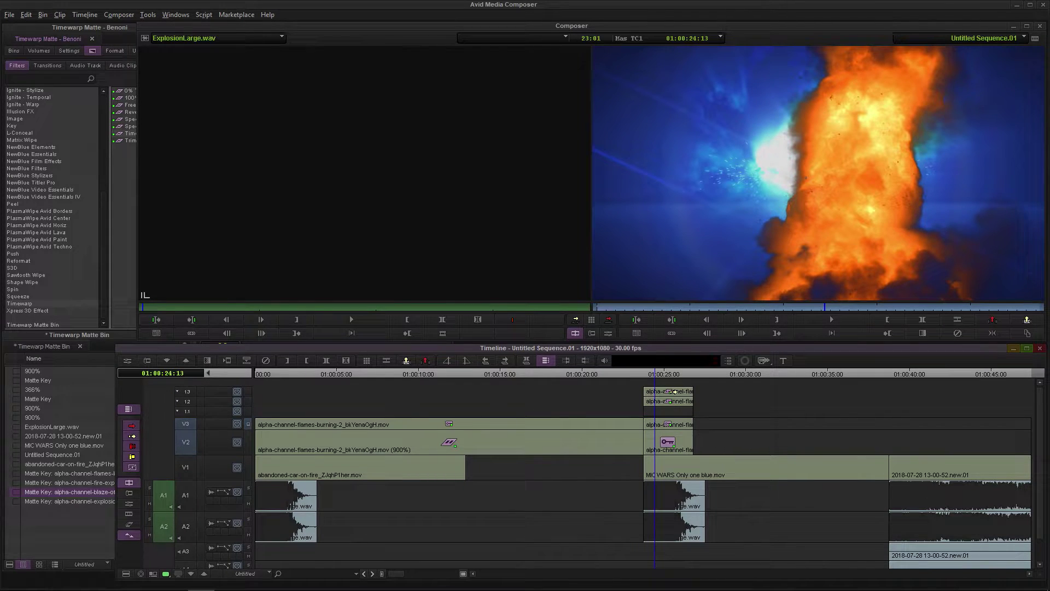
{"action": "double_click", "coordinate": [672, 422]}
- Open the V3 explosion copy in the Effect Editor and shift it sideways to about X -389 at 01:00:24:14
{"action": "mouse_move", "coordinate": [660, 375]}
{"action": "left_mouse_down"}
{"action": "mouse_move", "coordinate": [680, 370]}
{"action": "mouse_move", "coordinate": [665, 376]}
{"action": "left_mouse_up"}
{"action": "left_click", "coordinate": [667, 391]}
{"action": "left_click", "coordinate": [605, 334]}
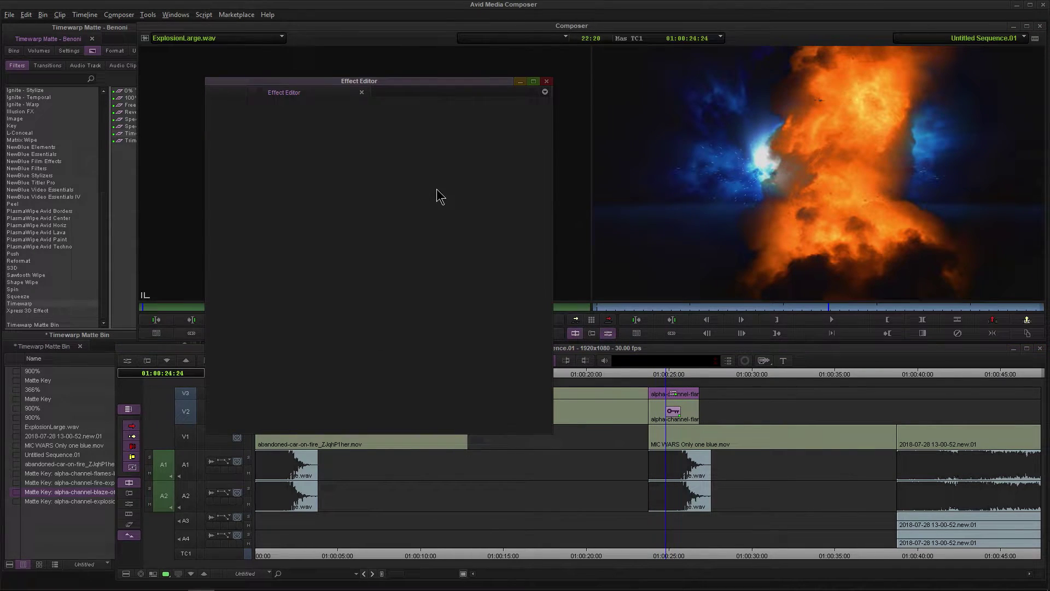
{"action": "left_click_drag", "start_coordinate": [430, 110], "coordinate": [324, 112]}
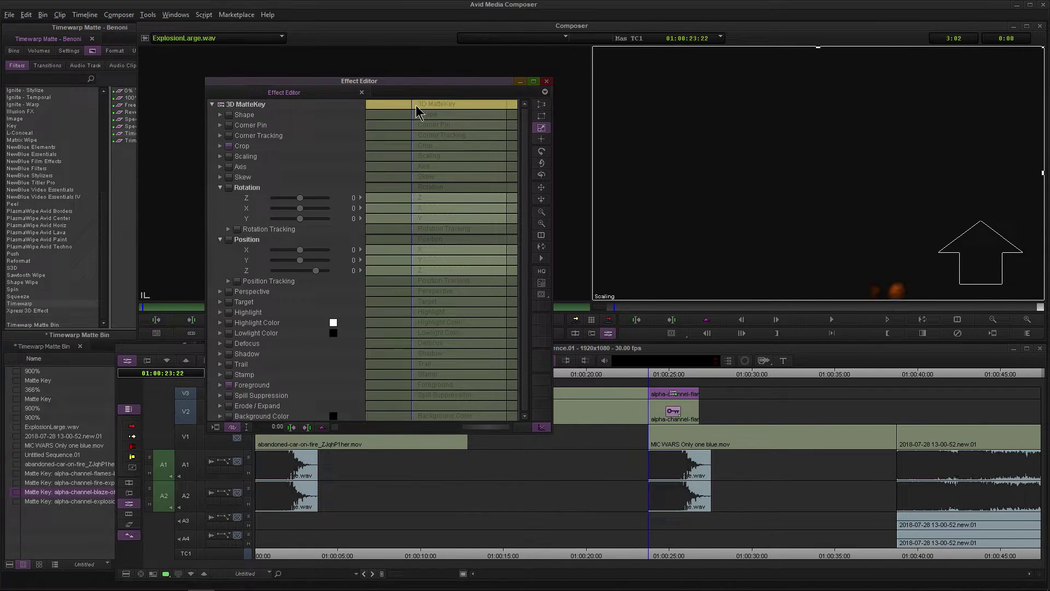
{"action": "left_click_drag", "start_coordinate": [415, 105], "coordinate": [435, 109]}
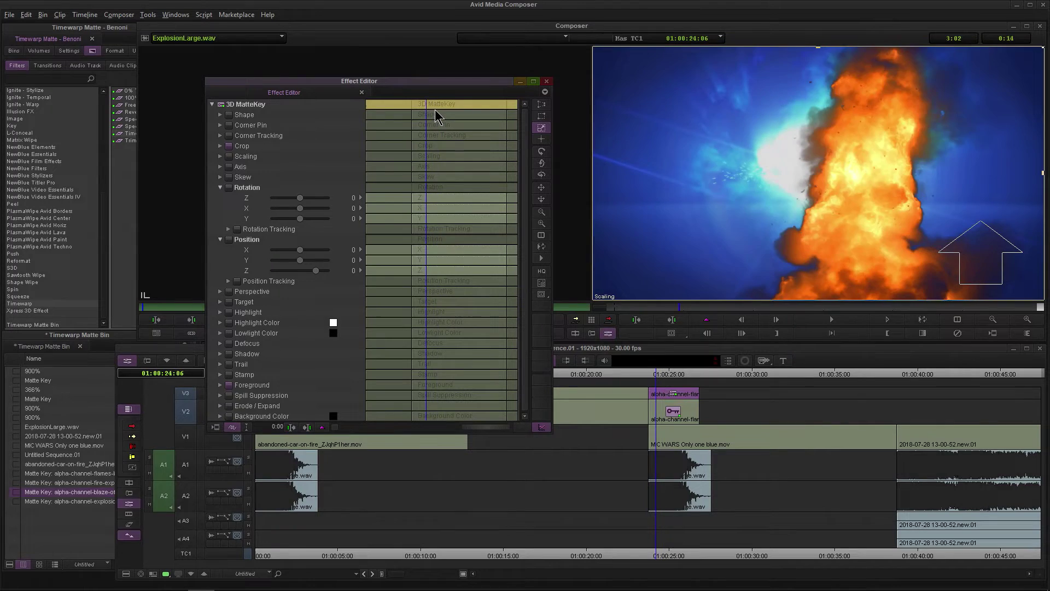
{"action": "left_click", "coordinate": [434, 110]}
{"action": "left_click_drag", "start_coordinate": [835, 212], "coordinate": [681, 204]}
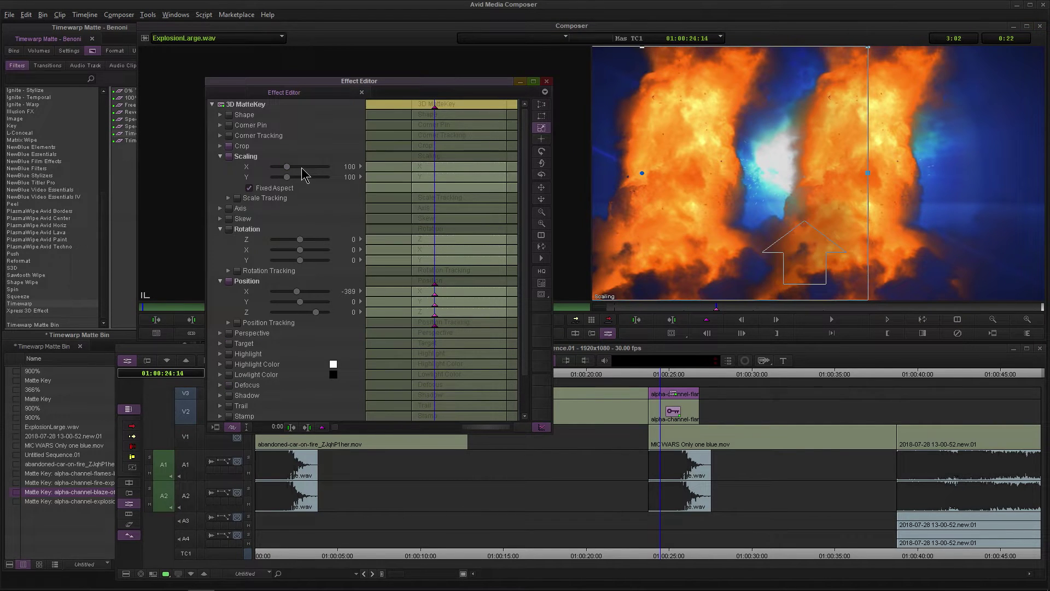
- Scale the V3 explosion copy to 102 and close the Effect Editor
{"action": "left_click_drag", "start_coordinate": [287, 167], "coordinate": [288, 167]}
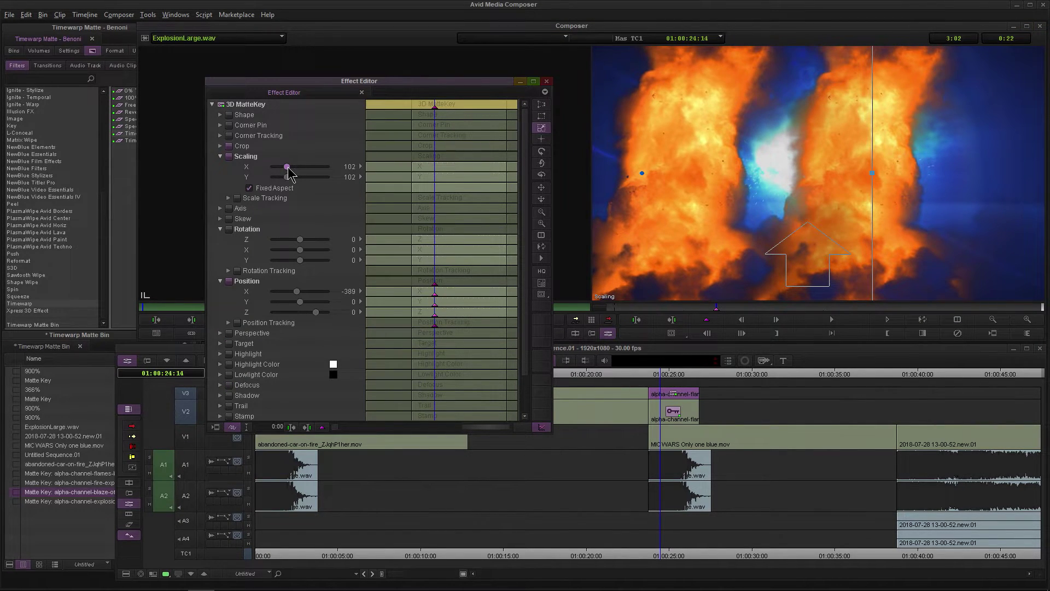
{"action": "mouse_move", "coordinate": [433, 106]}
{"action": "left_mouse_down"}
{"action": "mouse_move", "coordinate": [405, 110]}
{"action": "mouse_move", "coordinate": [448, 109]}
{"action": "mouse_move", "coordinate": [428, 109]}
{"action": "left_mouse_up"}
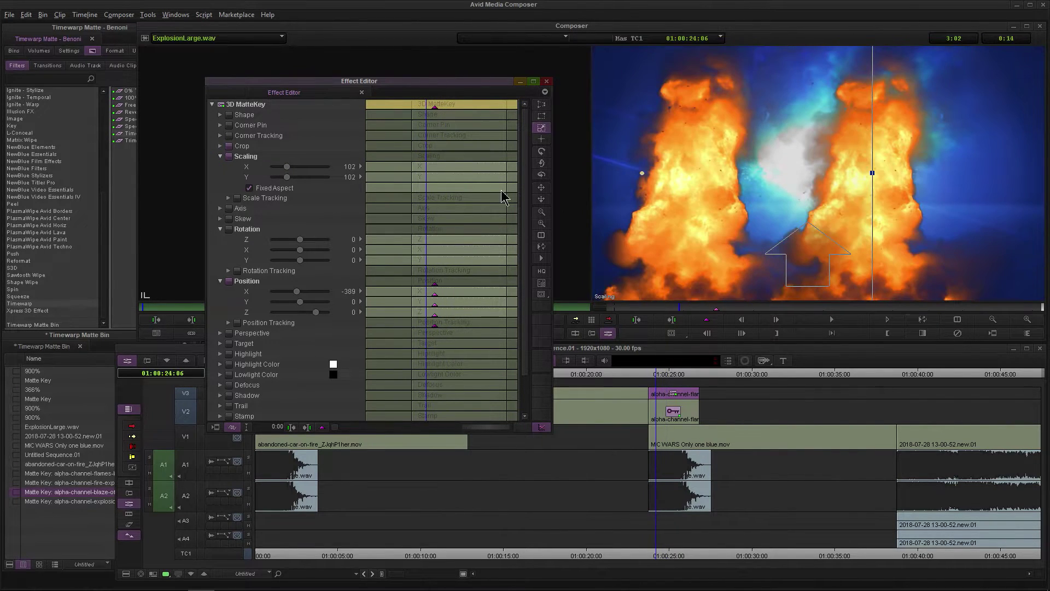
{"action": "left_click", "coordinate": [548, 81]}
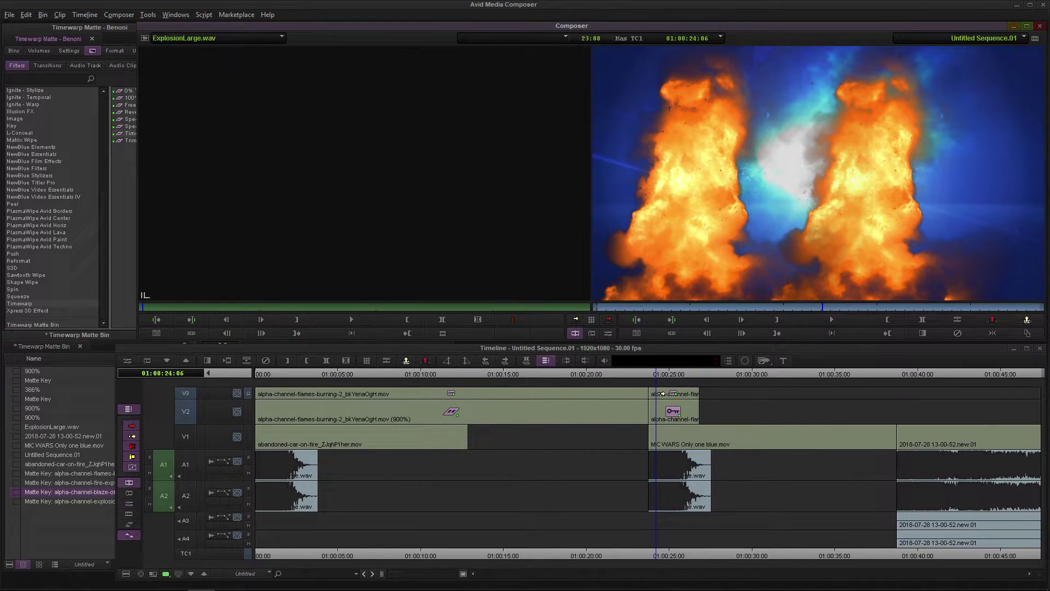
- Promote the V2 explosion's Matte Key to 3D and shift the explosion to about X 190 at its first frame
{"action": "left_click", "coordinate": [608, 334]}
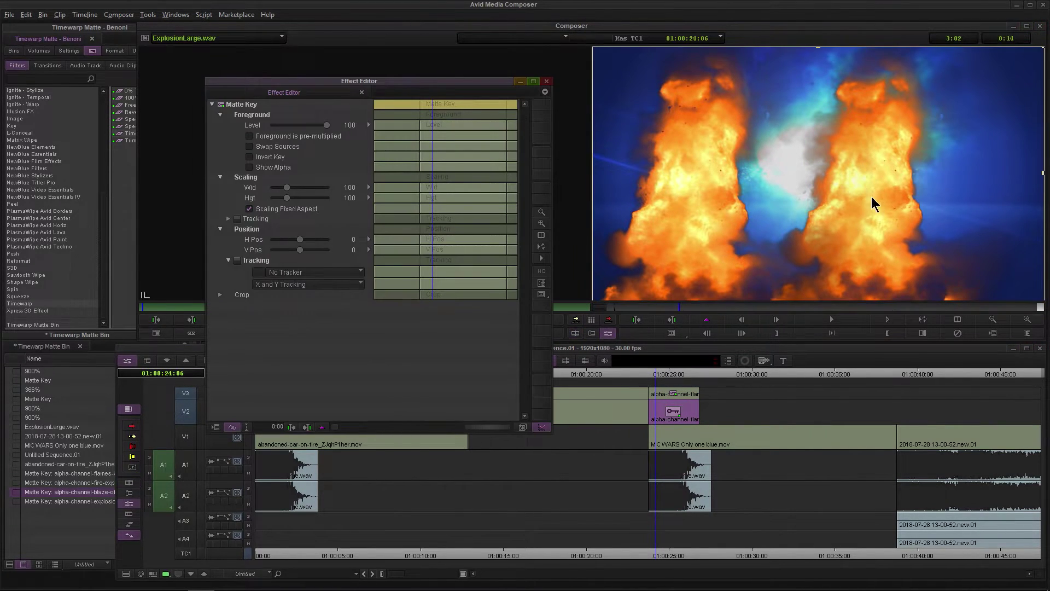
{"action": "left_click_drag", "start_coordinate": [389, 81], "coordinate": [341, 81]}
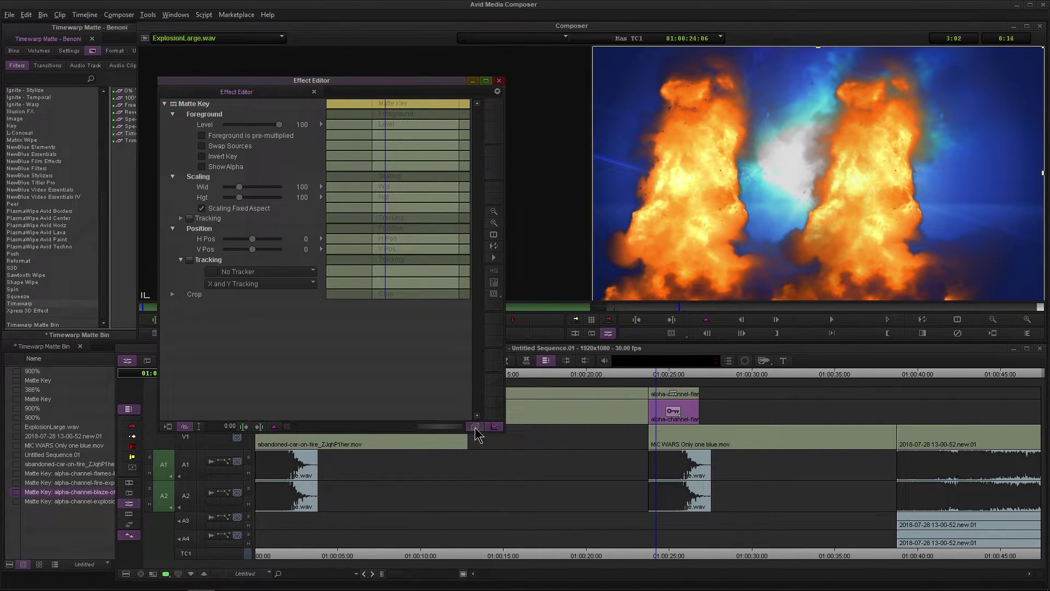
{"action": "left_click", "coordinate": [493, 426]}
{"action": "left_click_drag", "start_coordinate": [378, 103], "coordinate": [294, 120]}
{"action": "left_click_drag", "start_coordinate": [754, 231], "coordinate": [817, 221]}
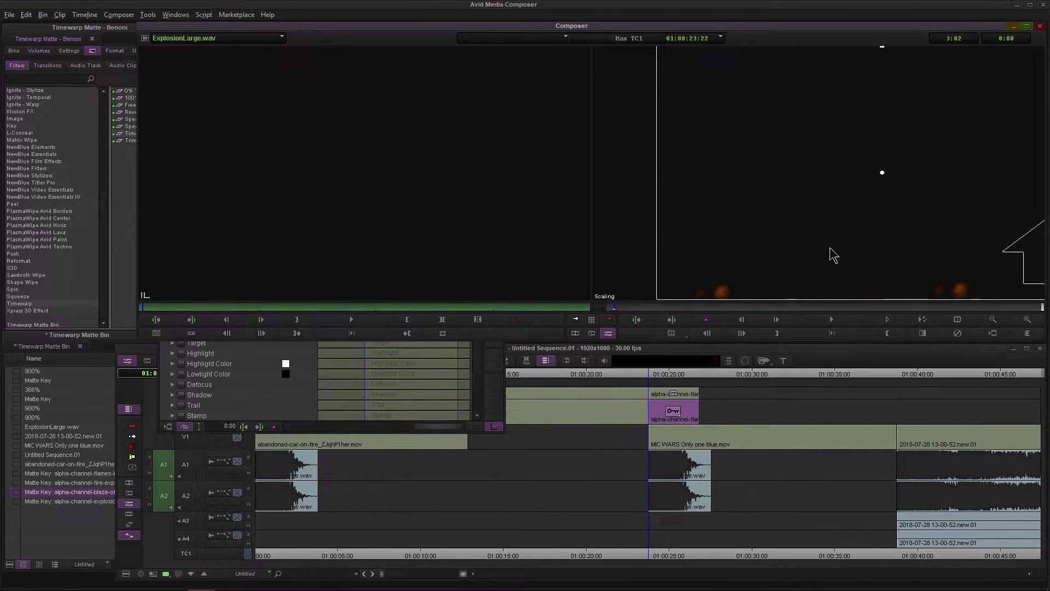
{"action": "left_click_drag", "start_coordinate": [830, 256], "coordinate": [856, 244]}
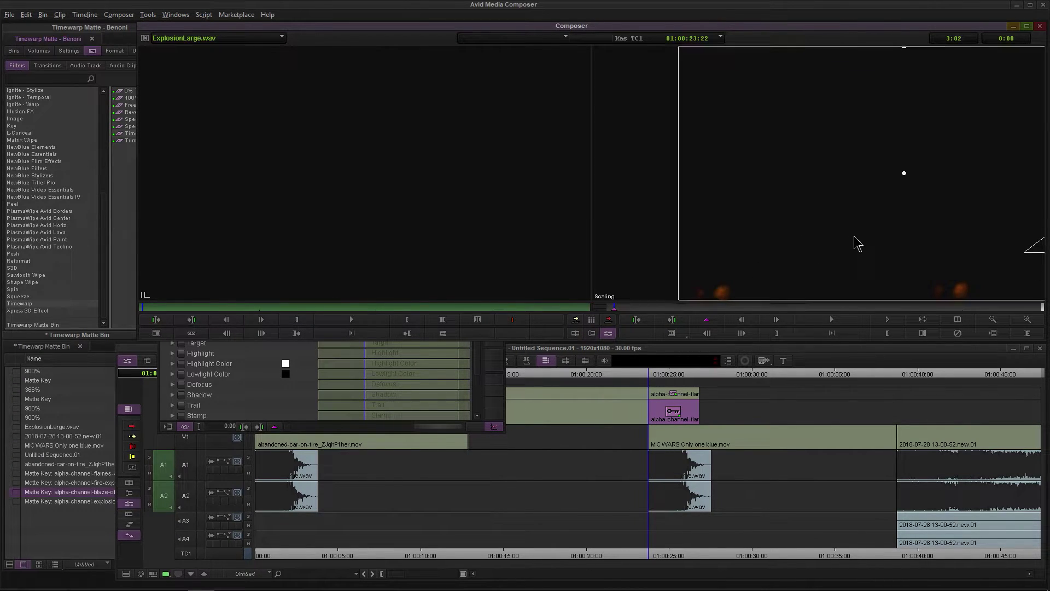
- Scale the V2 explosion to 102 with Fixed Aspect enabled and scrub through the effect to check it
{"action": "left_click", "coordinate": [249, 406]}
{"action": "left_click", "coordinate": [202, 187]}
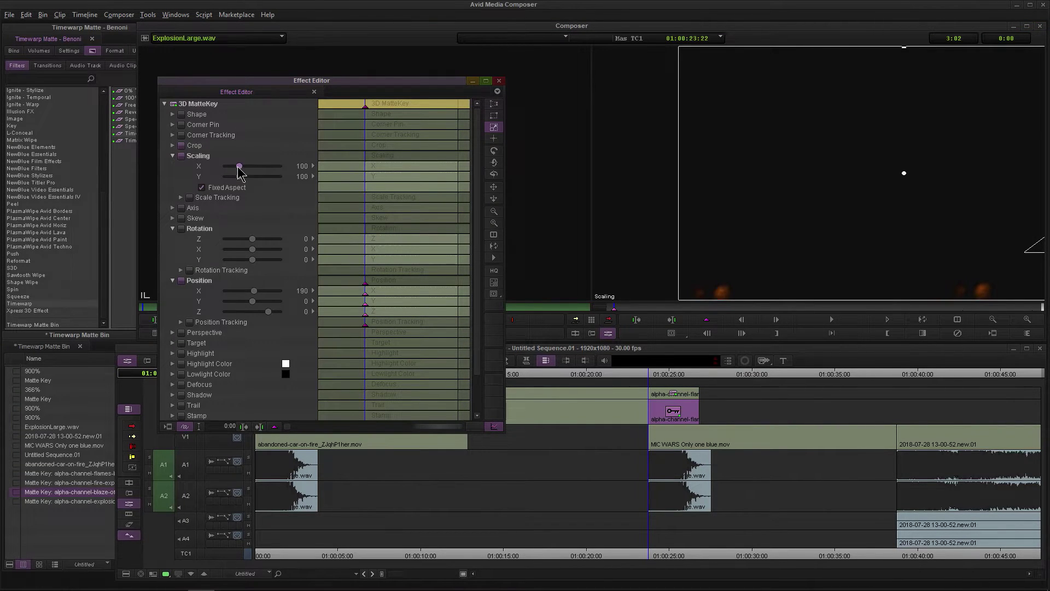
{"action": "left_click_drag", "start_coordinate": [237, 166], "coordinate": [240, 166]}
{"action": "mouse_move", "coordinate": [370, 103]}
{"action": "left_mouse_down"}
{"action": "mouse_move", "coordinate": [393, 98]}
{"action": "mouse_move", "coordinate": [381, 99]}
{"action": "left_mouse_up"}
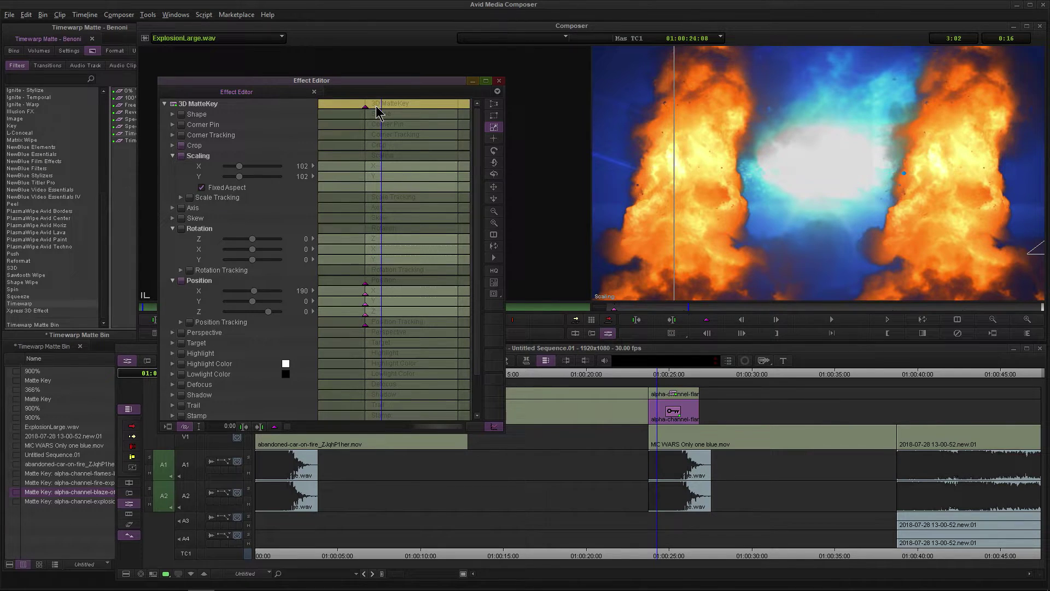
{"action": "left_click_drag", "start_coordinate": [377, 112], "coordinate": [311, 109]}
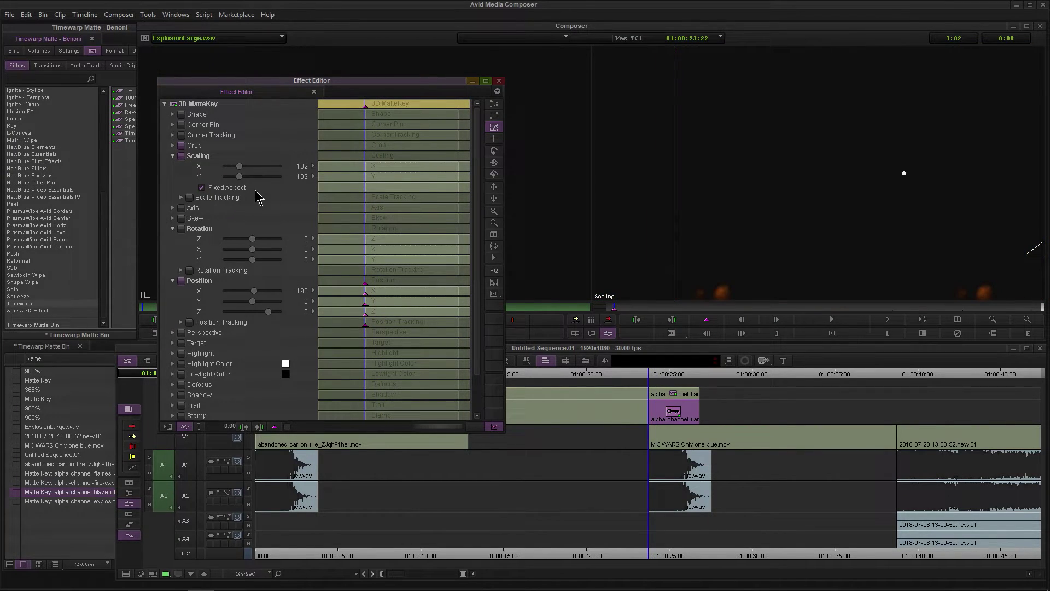
- Mirror the V2 explosion by setting its Y rotation to 180 at the keyframe on its first frame
{"action": "left_click", "coordinate": [173, 228]}
{"action": "left_click", "coordinate": [172, 229]}
{"action": "left_click_drag", "start_coordinate": [371, 109], "coordinate": [413, 117]}
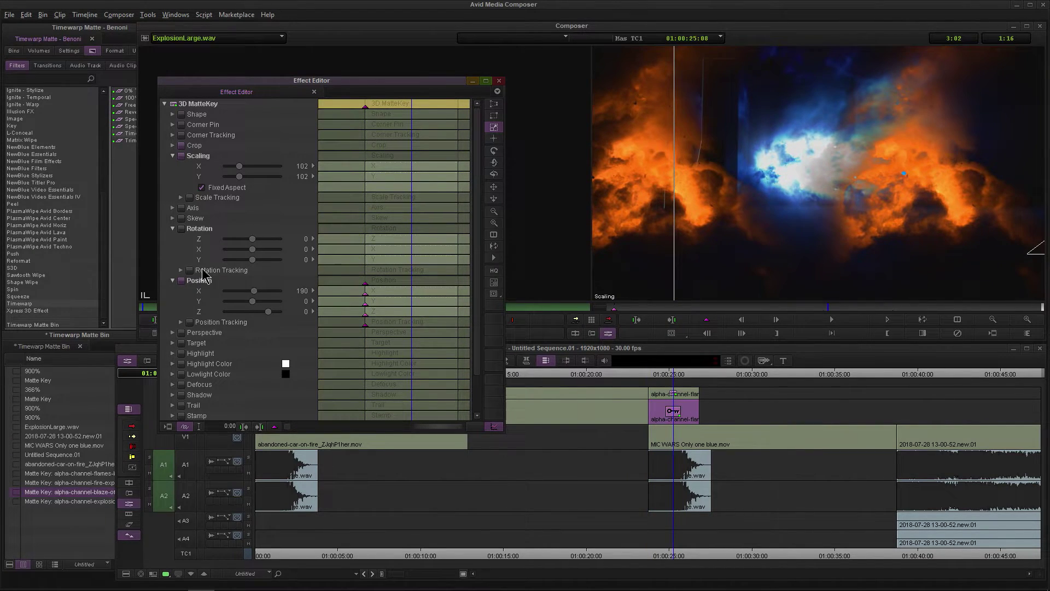
{"action": "left_click_drag", "start_coordinate": [252, 259], "coordinate": [240, 261]}
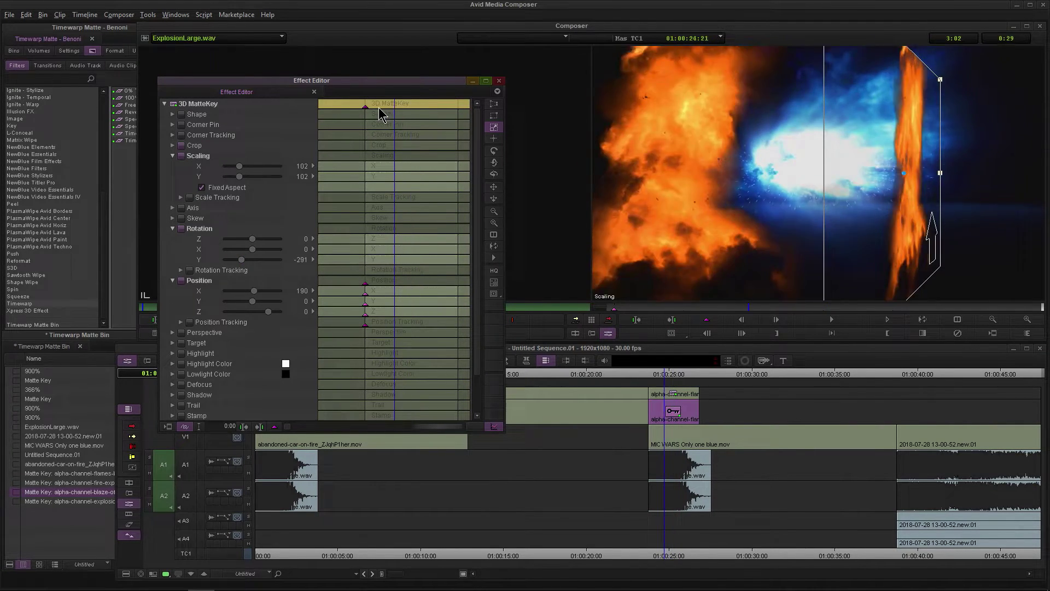
{"action": "left_click", "coordinate": [411, 111]}
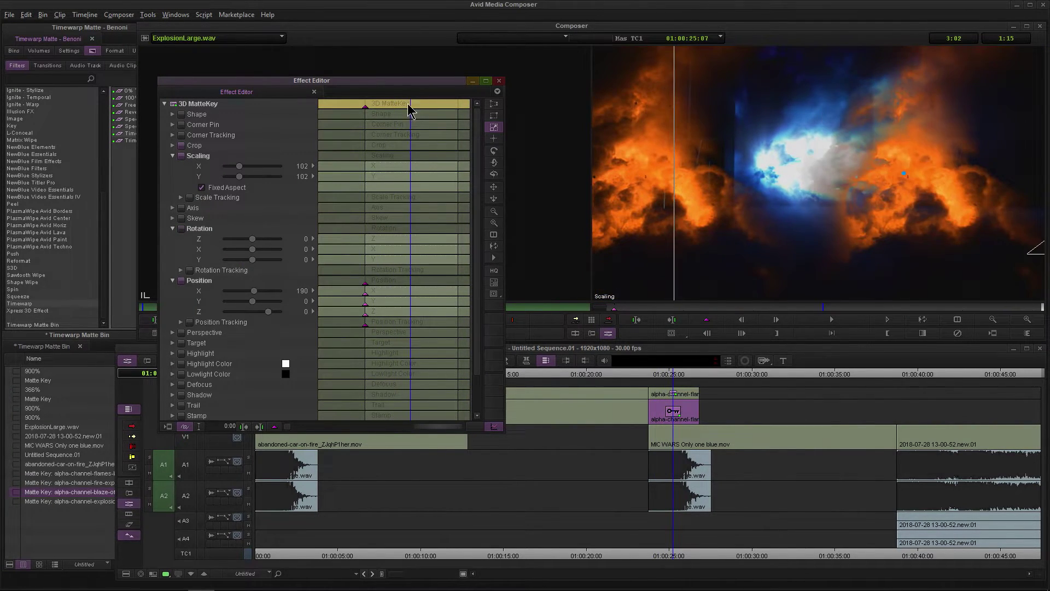
{"action": "left_click_drag", "start_coordinate": [411, 108], "coordinate": [364, 109]}
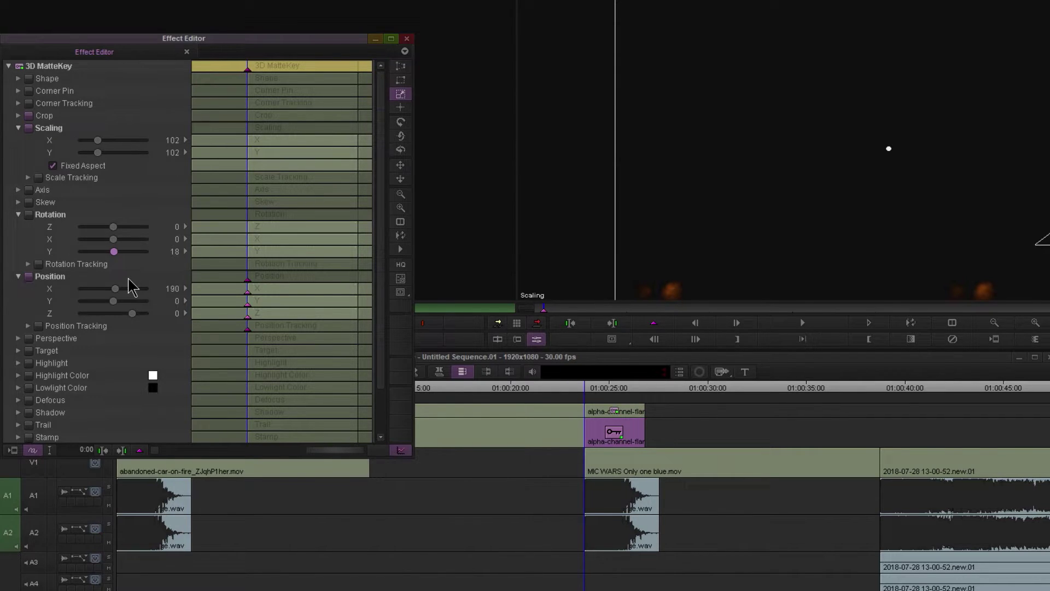
{"action": "left_click", "coordinate": [252, 68]}
- Try shifting the mirrored V2 explosion to about X 374, Y 6 at a second keyframe
{"action": "mouse_move", "coordinate": [255, 73]}
{"action": "left_mouse_down"}
{"action": "mouse_move", "coordinate": [285, 69]}
{"action": "mouse_move", "coordinate": [267, 70]}
{"action": "left_mouse_up"}
{"action": "left_click_drag", "start_coordinate": [780, 198], "coordinate": [882, 190]}
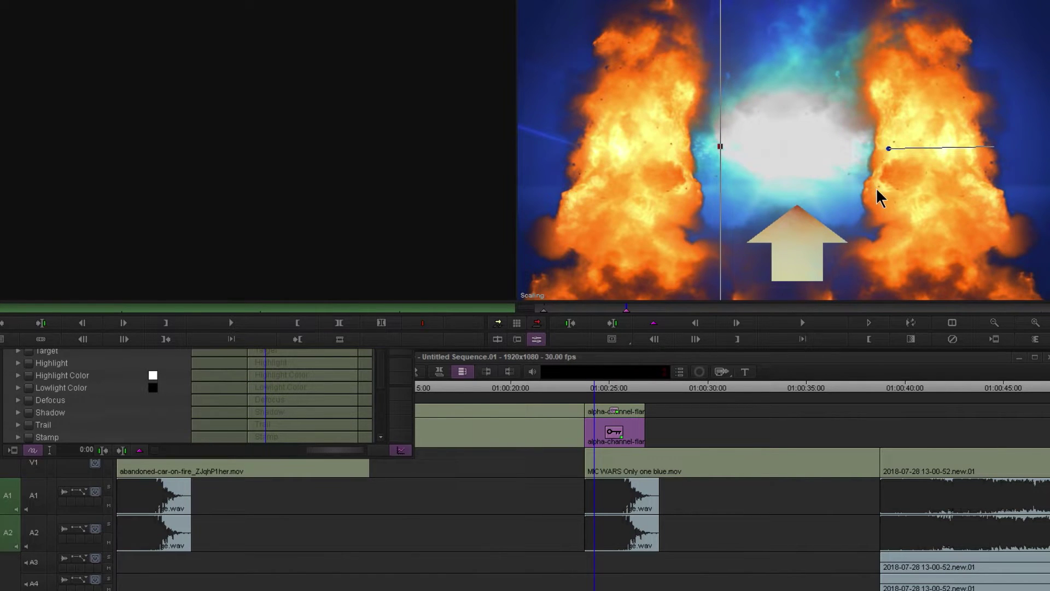
{"action": "left_click", "coordinate": [167, 423]}
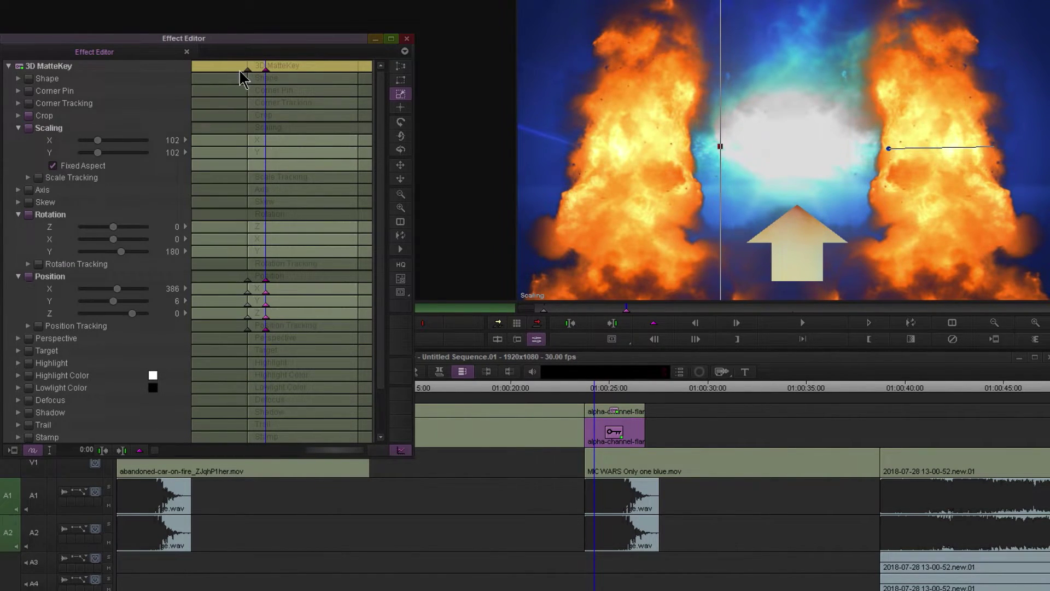
{"action": "left_click_drag", "start_coordinate": [256, 65], "coordinate": [276, 72]}
{"action": "key", "text": "a"}
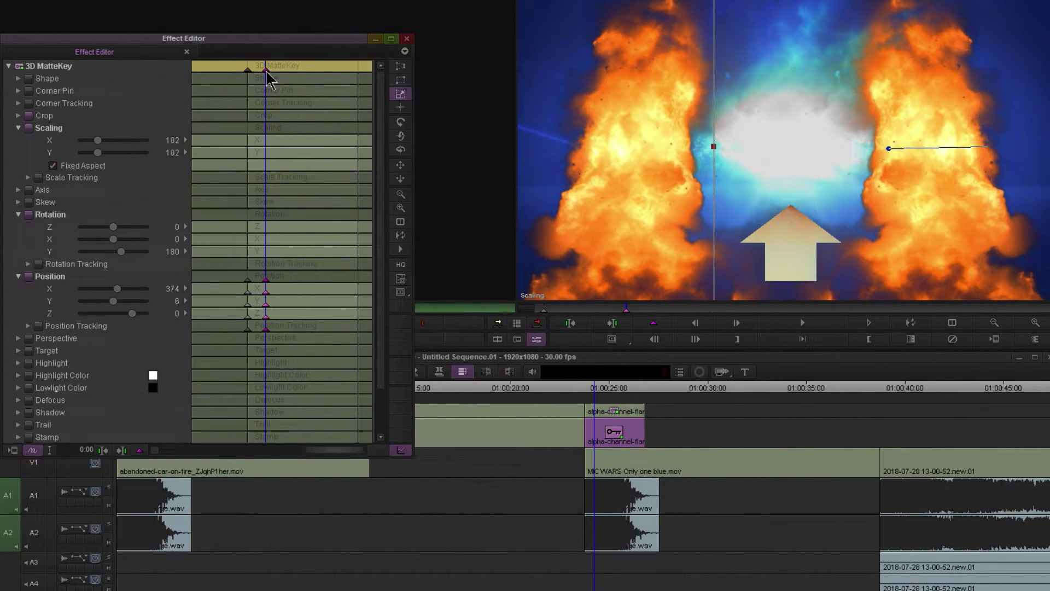
{"action": "left_click", "coordinate": [248, 70]}
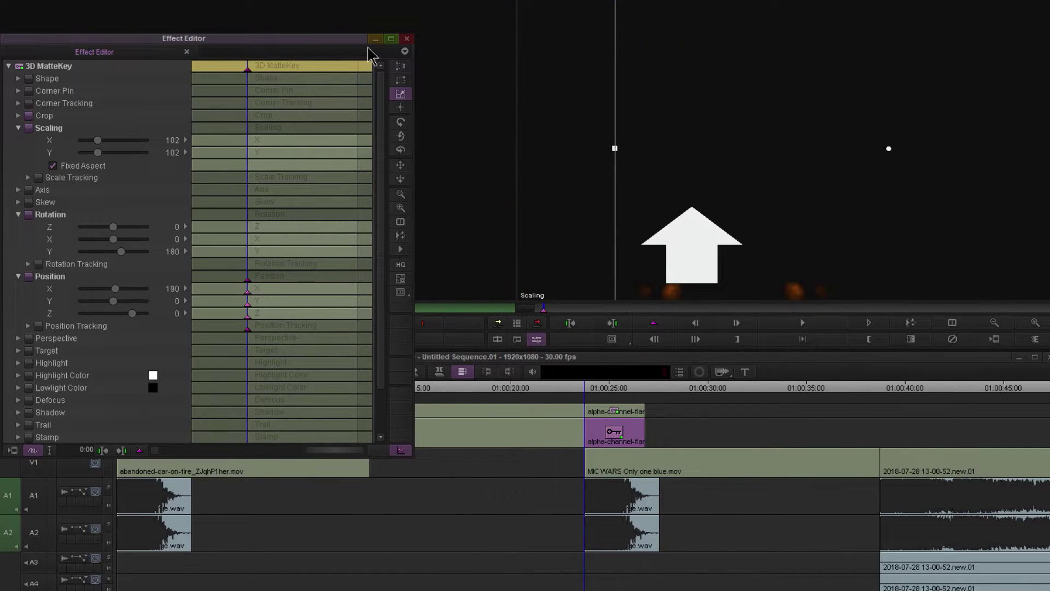
- Set the V2 explosion's X position to 389, the opposite of the V3 copy's, and close the Effect Editor
{"action": "left_click", "coordinate": [611, 412]}
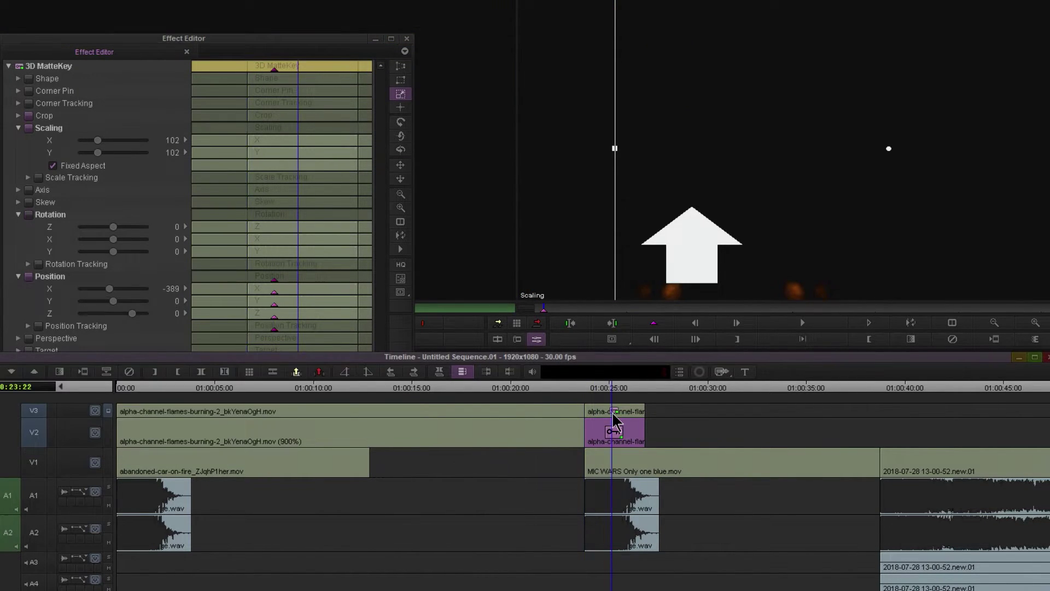
{"action": "left_click_drag", "start_coordinate": [242, 40], "coordinate": [218, 39]}
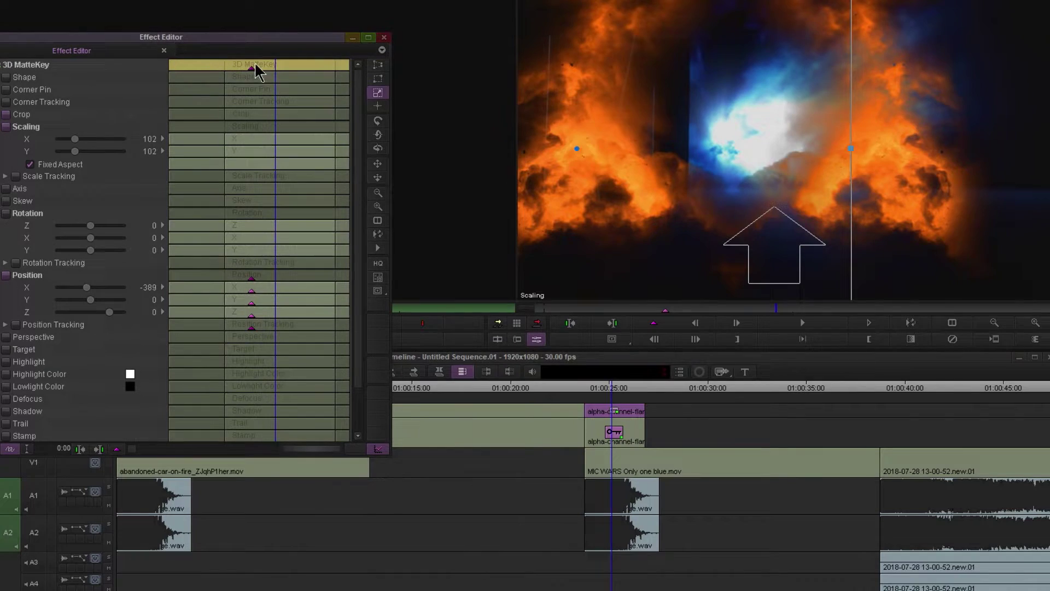
{"action": "left_click", "coordinate": [254, 65]}
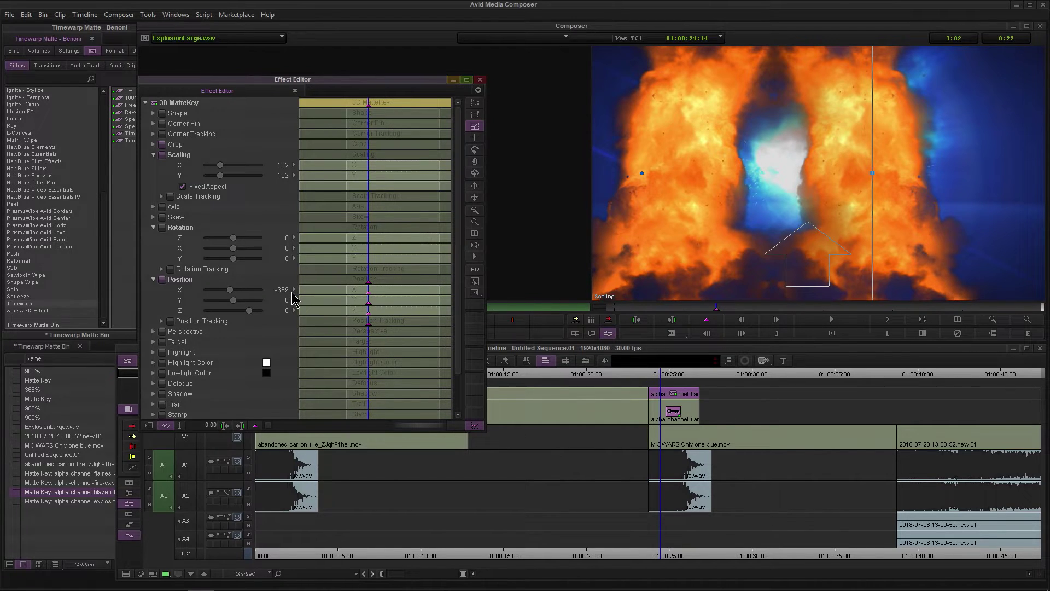
{"action": "left_click", "coordinate": [676, 419]}
{"action": "left_click_drag", "start_coordinate": [339, 81], "coordinate": [312, 105]}
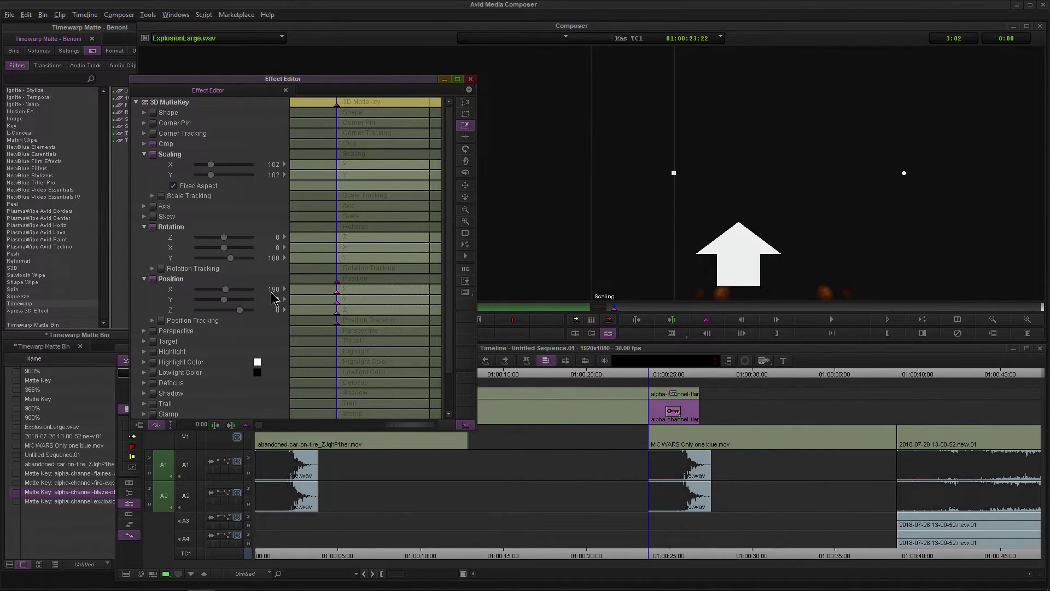
{"action": "left_click", "coordinate": [272, 290]}
{"action": "type", "text": "3000"}
{"action": "key", "text": "Return"}
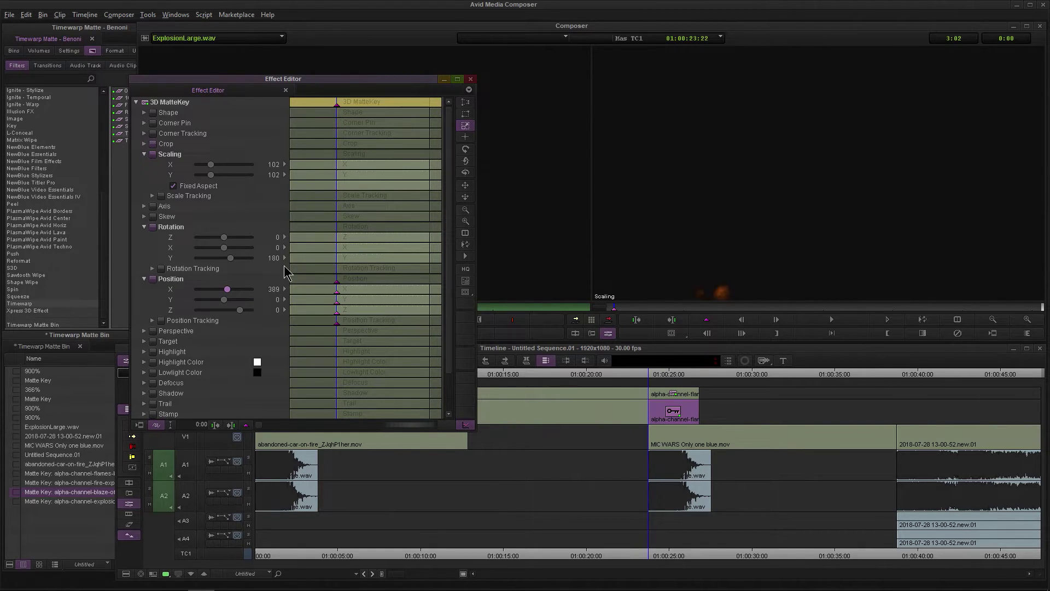
{"action": "mouse_move", "coordinate": [339, 107]}
{"action": "left_mouse_down"}
{"action": "mouse_move", "coordinate": [379, 103]}
{"action": "mouse_move", "coordinate": [337, 115]}
{"action": "left_mouse_up"}
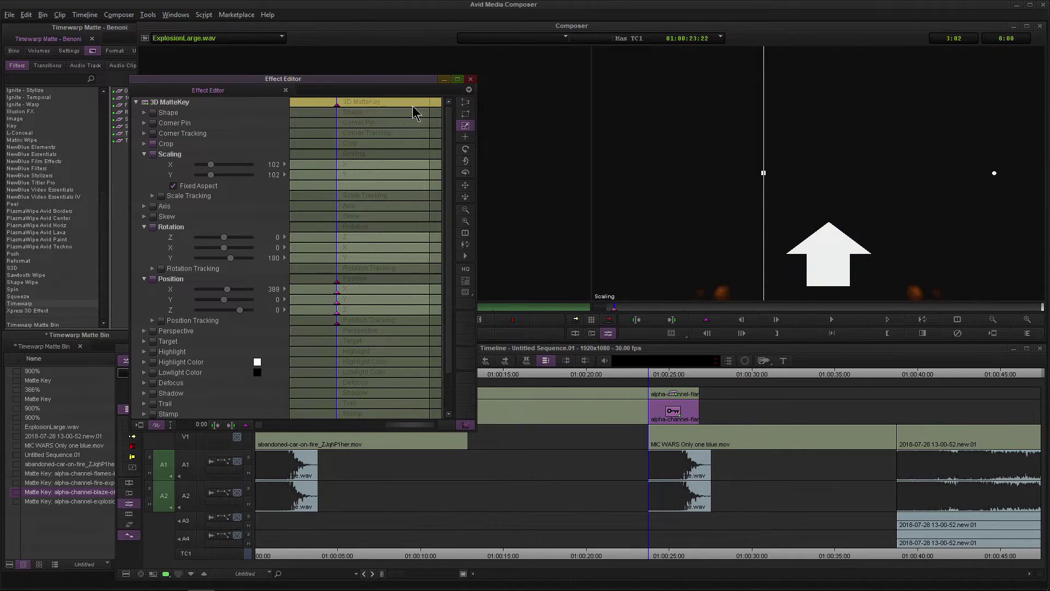
{"action": "left_click", "coordinate": [471, 80]}
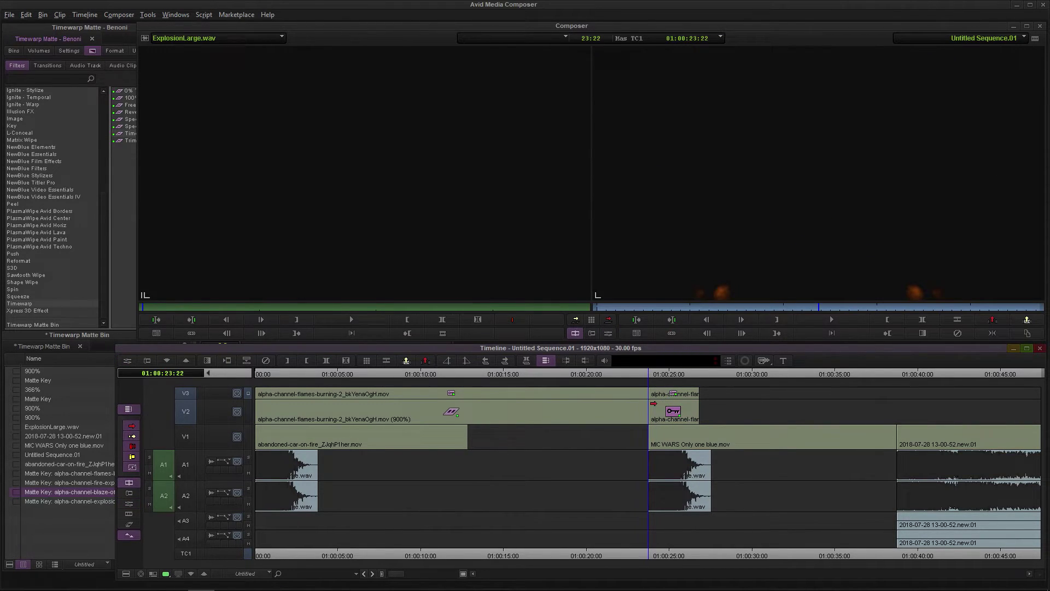
- Play the two mirrored explosions over the MIC WARS title from 01:00:23:12
{"action": "left_click", "coordinate": [664, 475]}
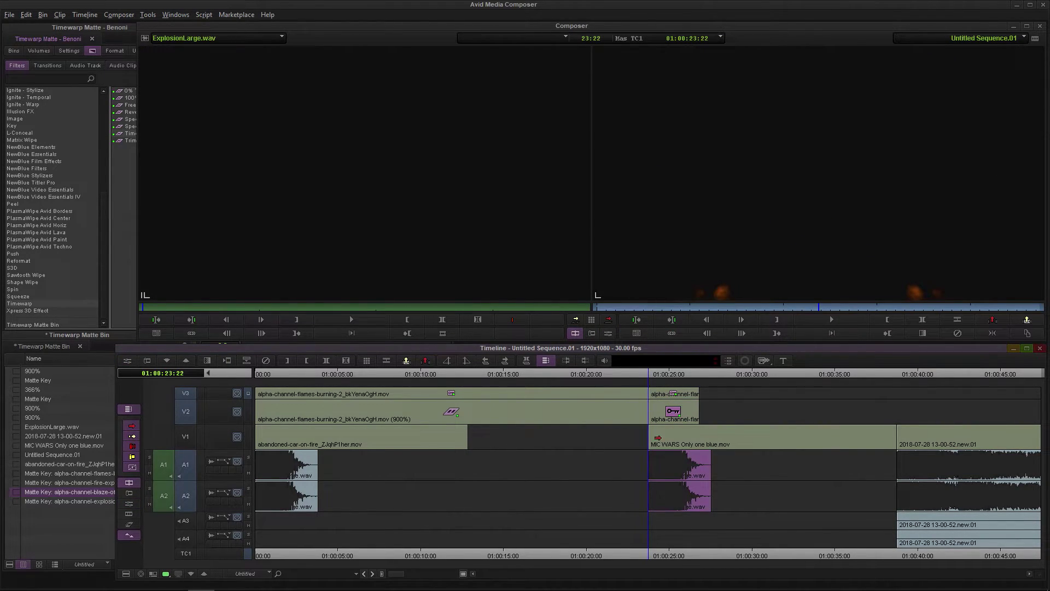
{"action": "left_click", "coordinate": [644, 374]}
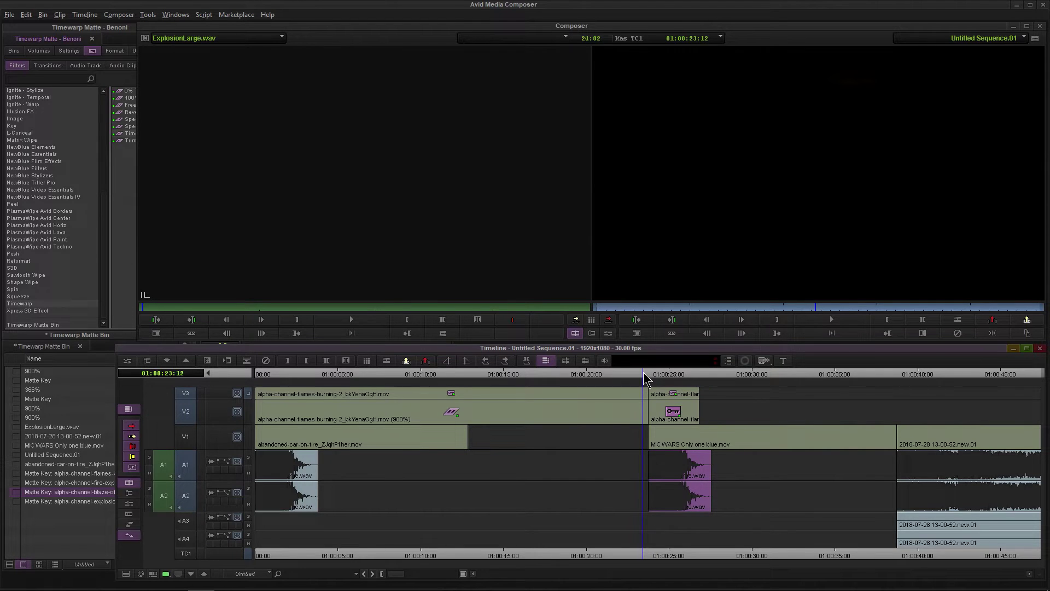
{"action": "key", "text": "space"}
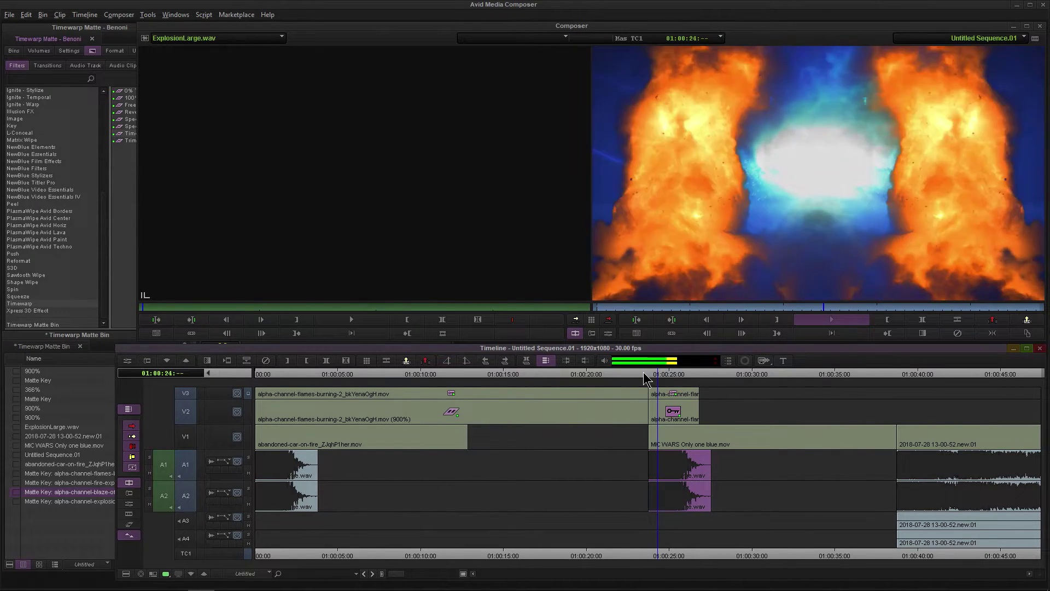
{"action": "key", "text": "space"}
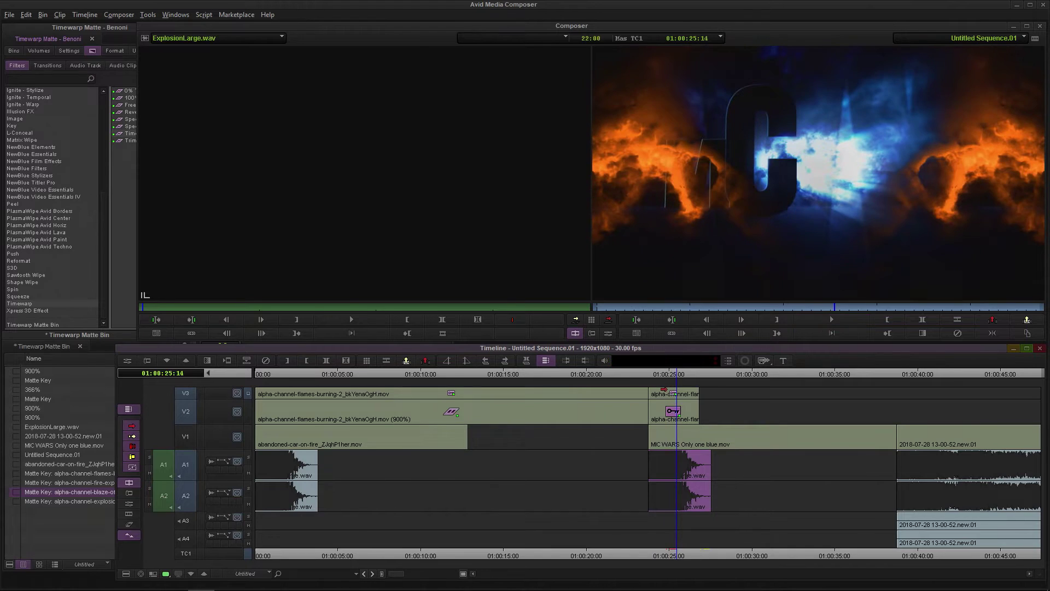
- Render the effect on the V3 explosion copy and scrub back through the sequence
{"action": "left_click", "coordinate": [663, 389]}
{"action": "key", "text": "r"}
{"action": "key", "text": "Return"}
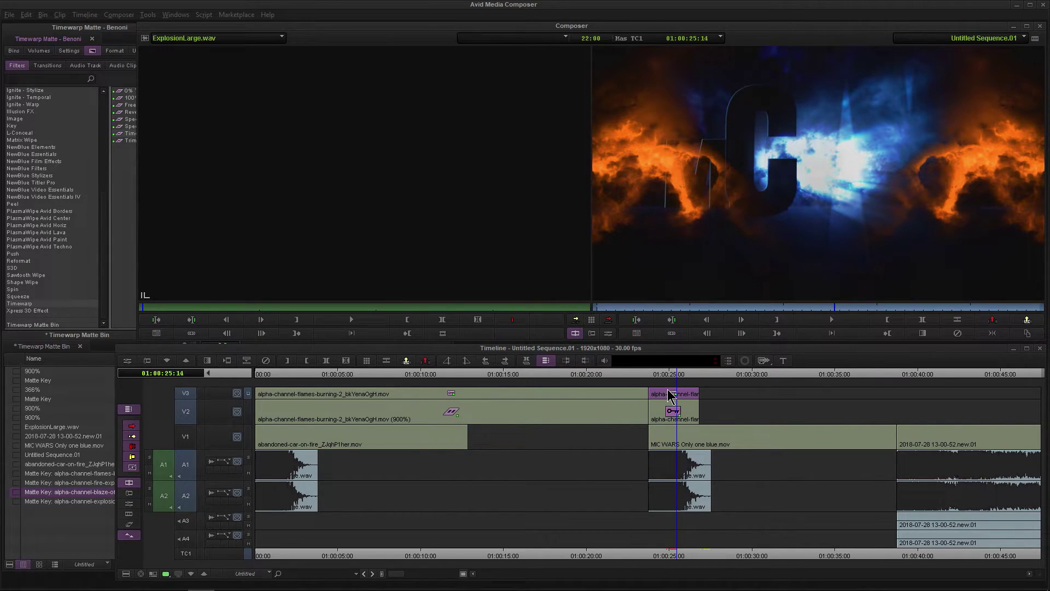
{"action": "left_click_drag", "start_coordinate": [677, 376], "coordinate": [629, 375]}
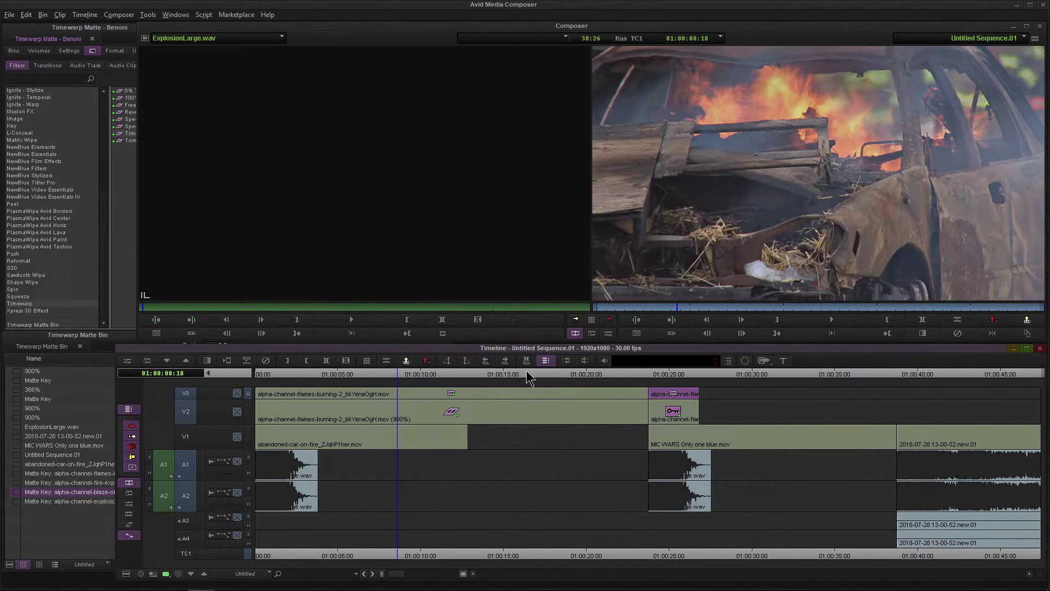
- Overwrite the alpha-channel-blaze-of-fire-3 Matte Key clip, cued to 01:00:03:05, onto V3 at 01:00:29:23 over the MIC WARS title
{"action": "left_click", "coordinate": [749, 374]}
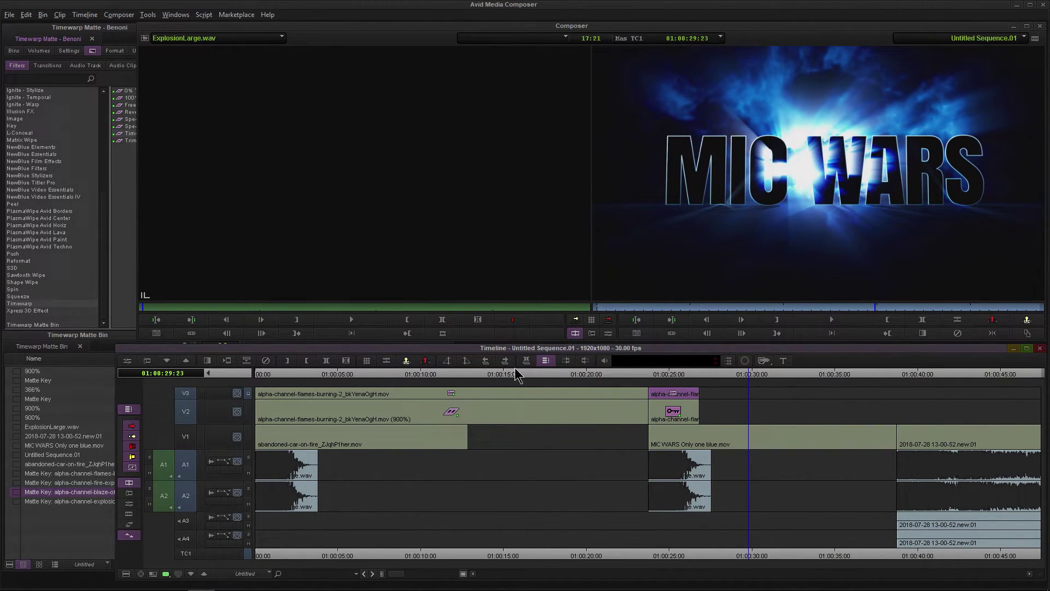
{"action": "left_click", "coordinate": [19, 517]}
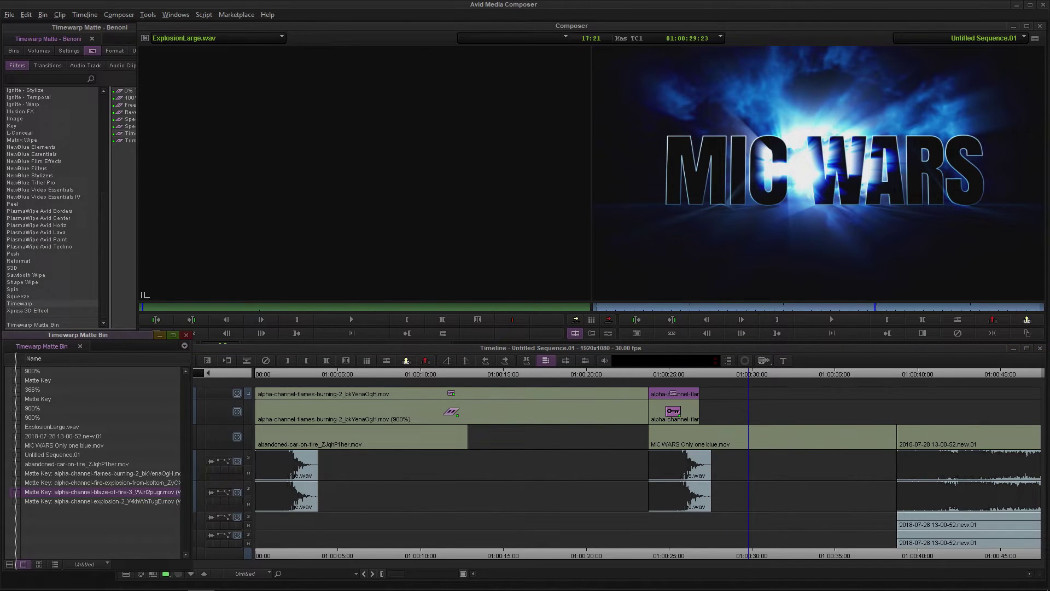
{"action": "double_click", "coordinate": [19, 494]}
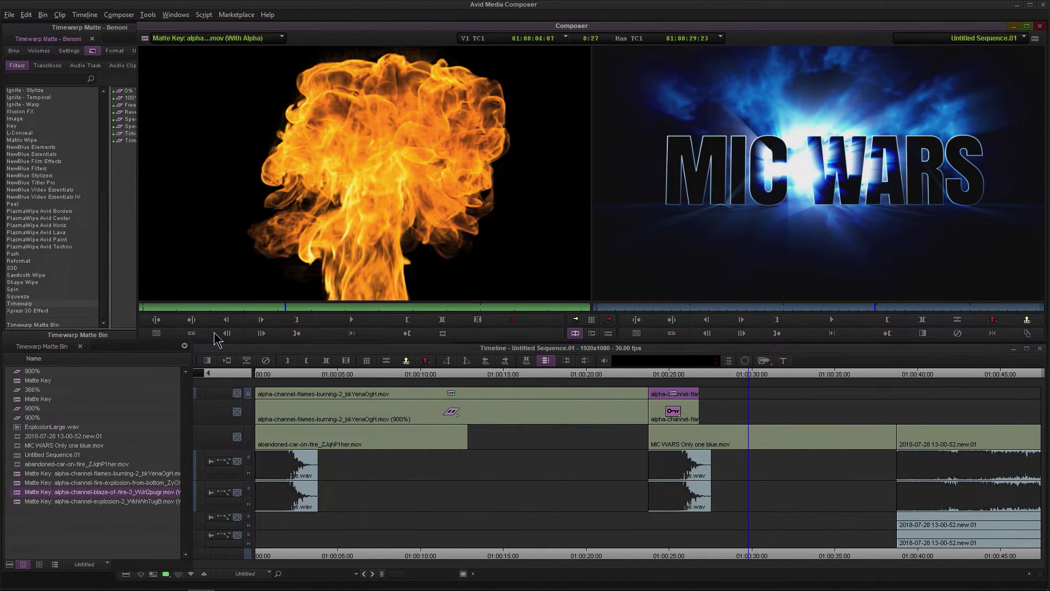
{"action": "left_click_drag", "start_coordinate": [276, 308], "coordinate": [250, 307]}
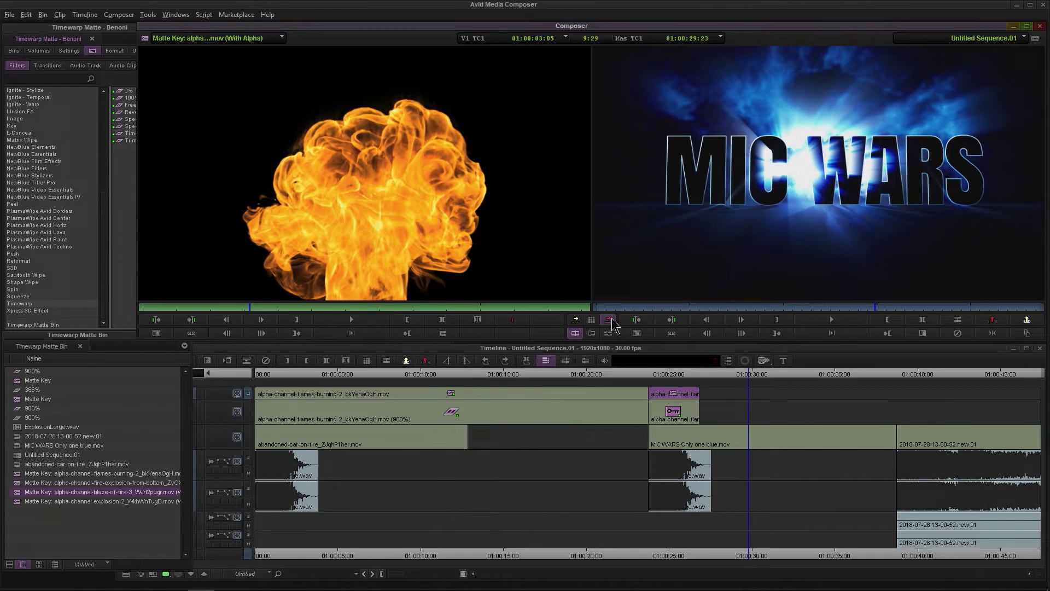
{"action": "left_click", "coordinate": [666, 320]}
{"action": "left_click", "coordinate": [784, 376]}
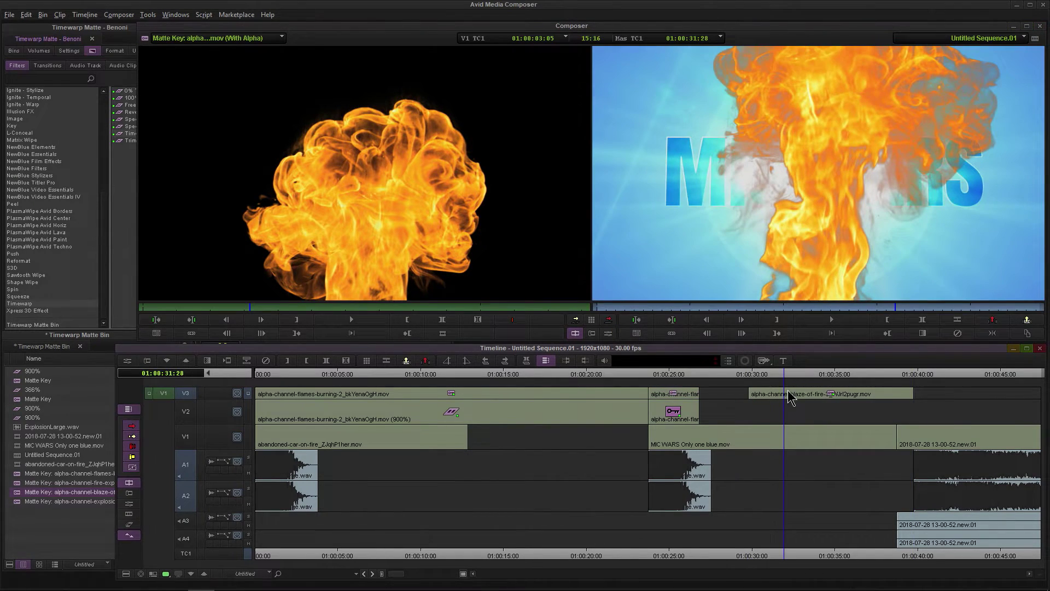
{"action": "double_click", "coordinate": [788, 392]}
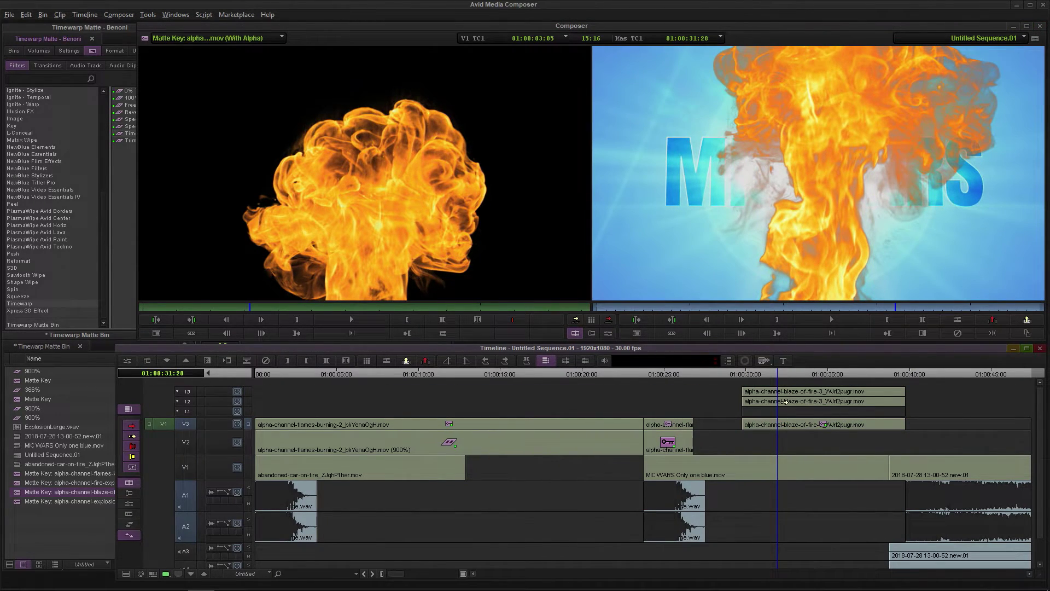
{"action": "left_click", "coordinate": [115, 134]}
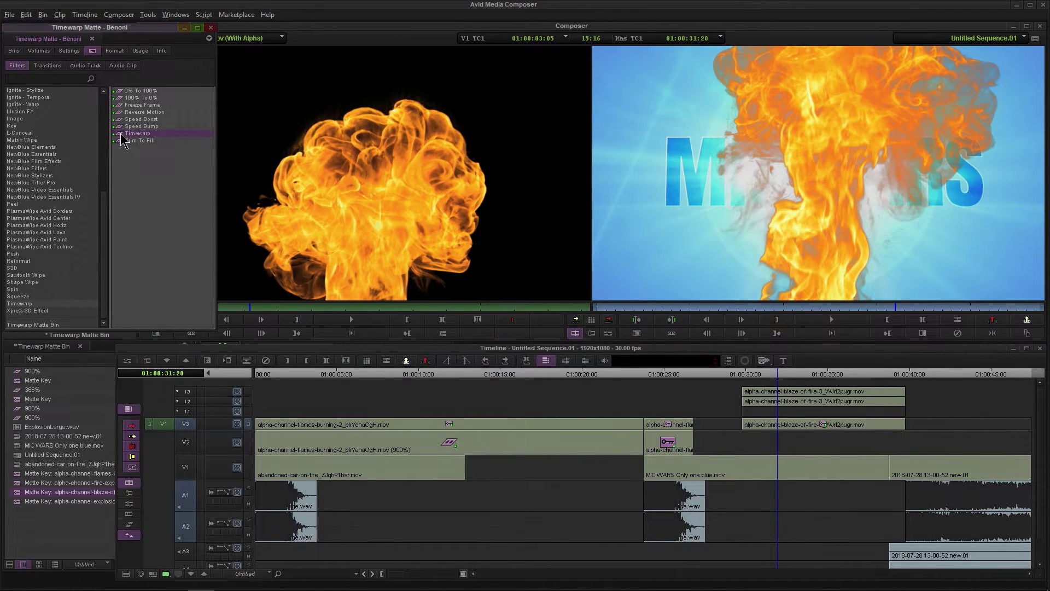
{"action": "left_click_drag", "start_coordinate": [134, 134], "coordinate": [182, 232]}
{"action": "double_click", "coordinate": [789, 424]}
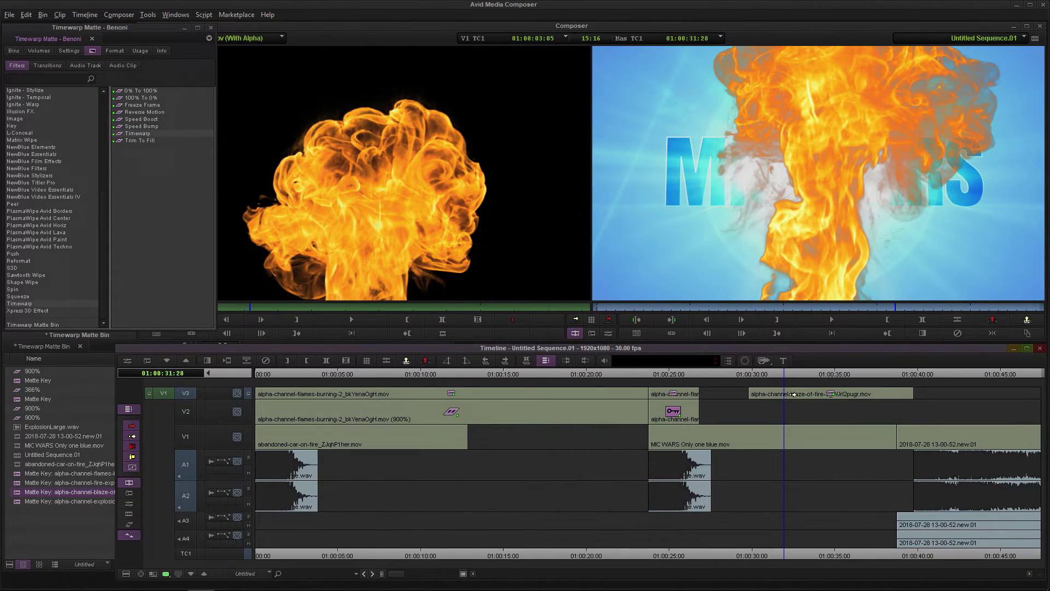
- Step into the V3 blaze-of-fire clip's nest, go to its start, and monitor the V3 matte layer
{"action": "left_click", "coordinate": [793, 393]}
{"action": "left_click", "coordinate": [167, 361]}
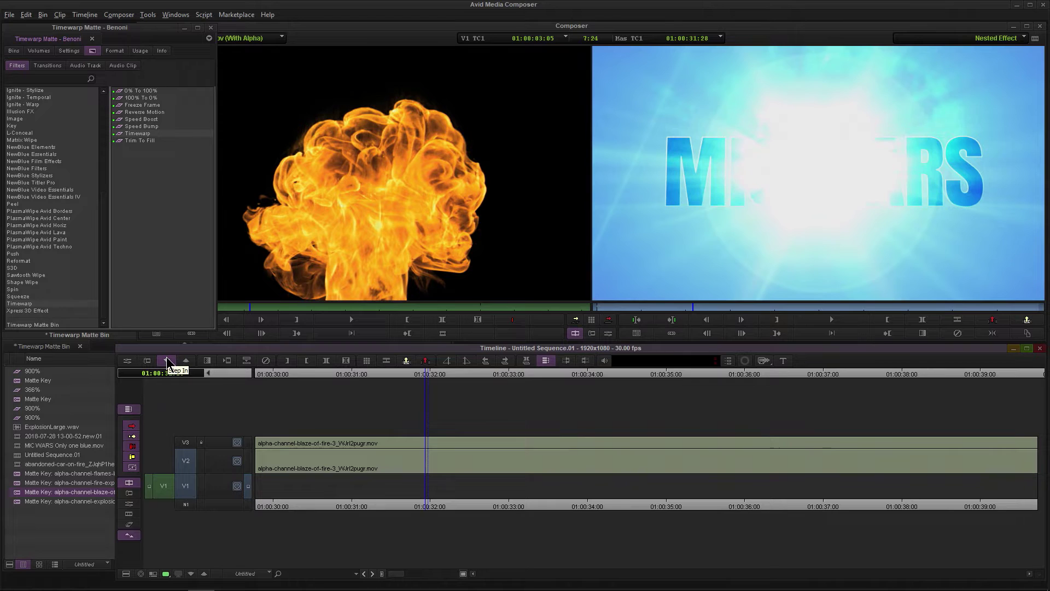
{"action": "key", "text": "Home"}
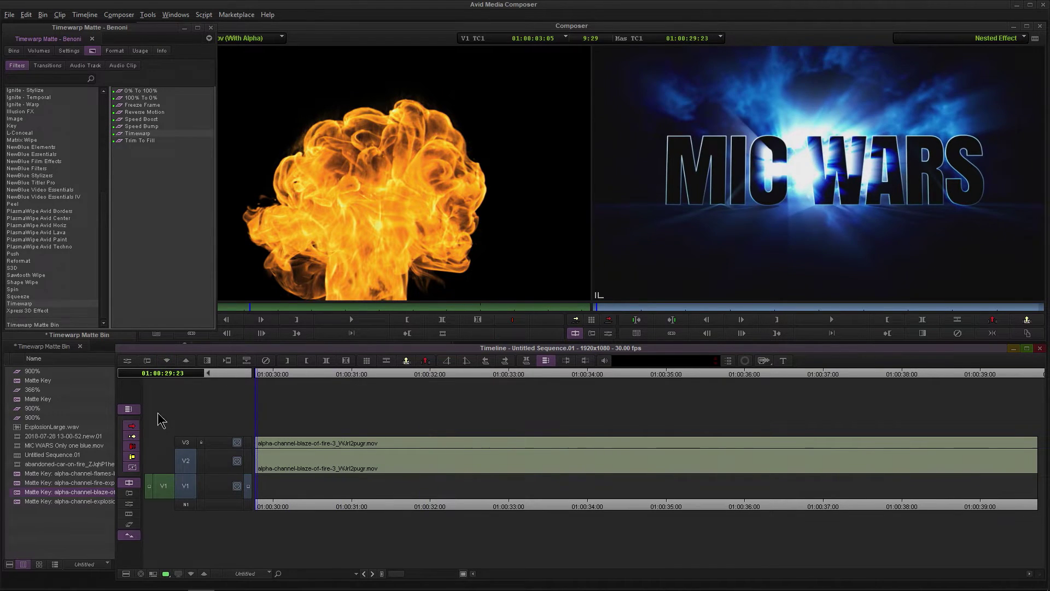
{"action": "left_click_drag", "start_coordinate": [163, 486], "coordinate": [163, 442]}
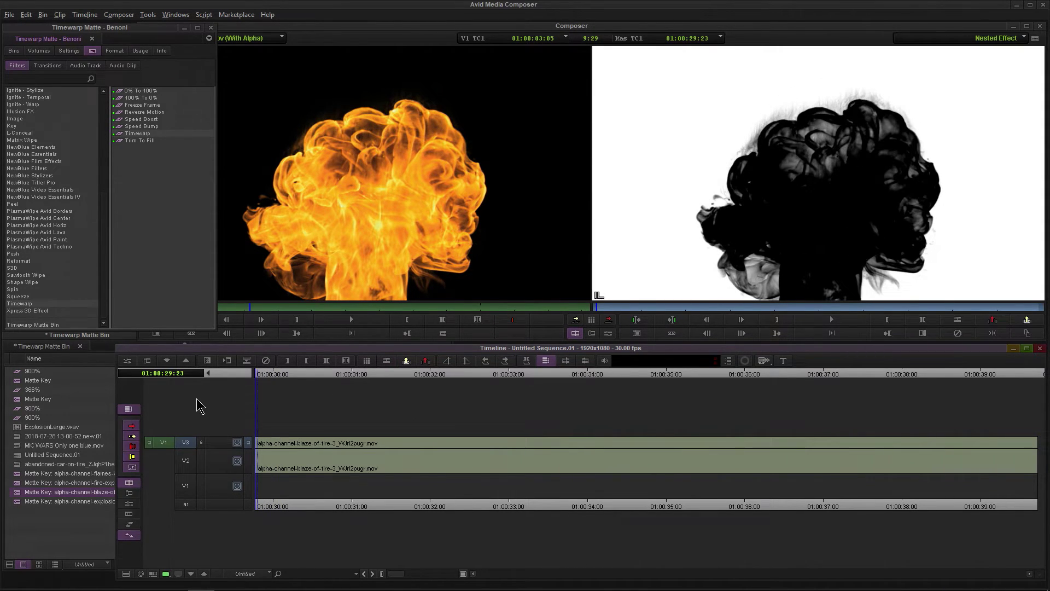
- Mark the full length of the V3 matte layer, copy it, and load the clipboard contents as the source
{"action": "left_click", "coordinate": [295, 383]}
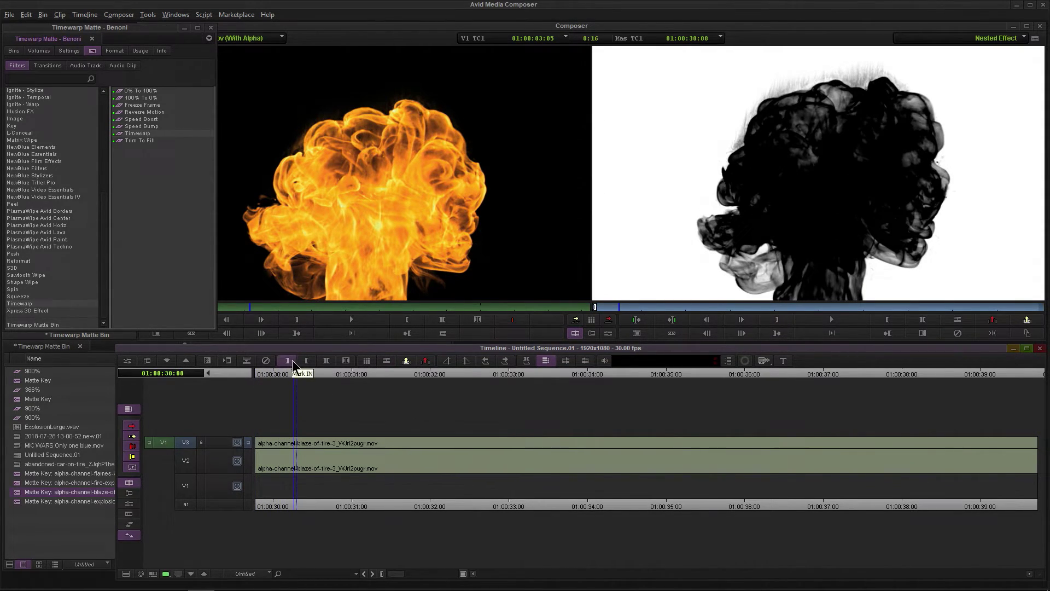
{"action": "left_click_drag", "start_coordinate": [292, 383], "coordinate": [1047, 422]}
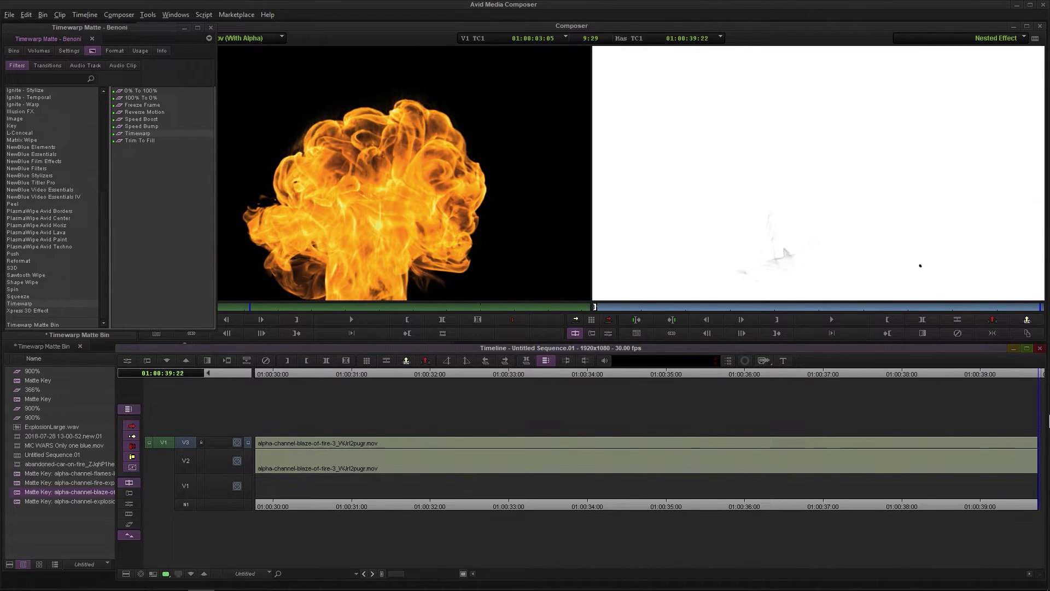
{"action": "key", "text": "o"}
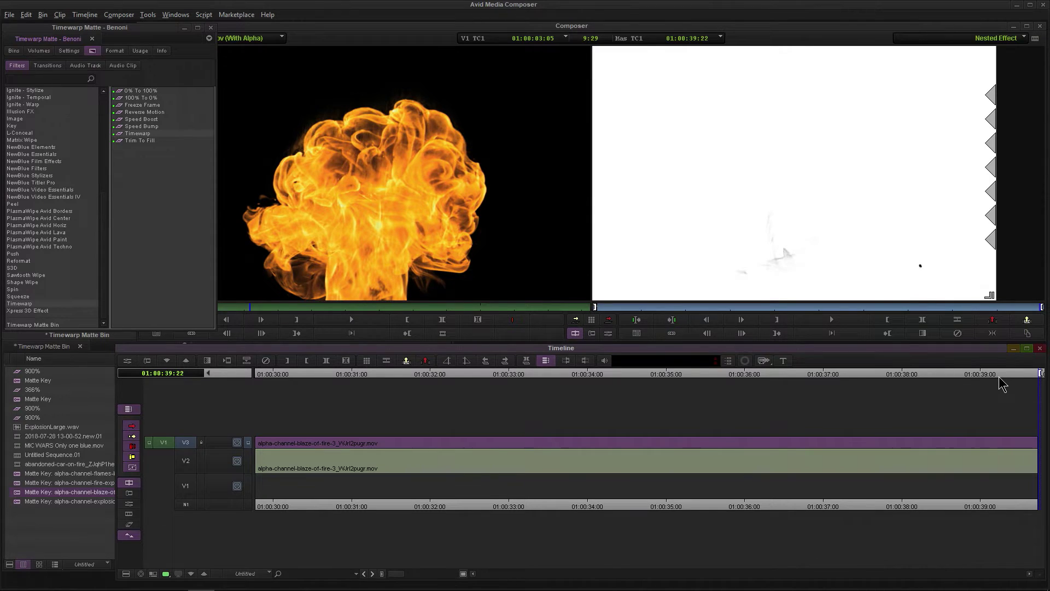
{"action": "left_click", "coordinate": [387, 182]}
{"action": "right_click", "coordinate": [387, 182]}
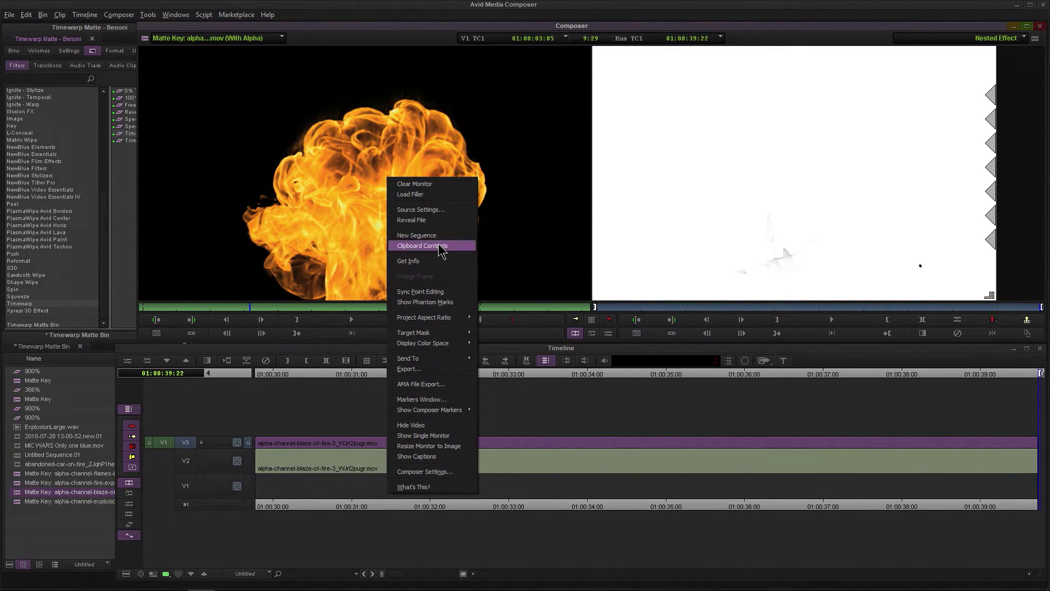
{"action": "left_click", "coordinate": [429, 246]}
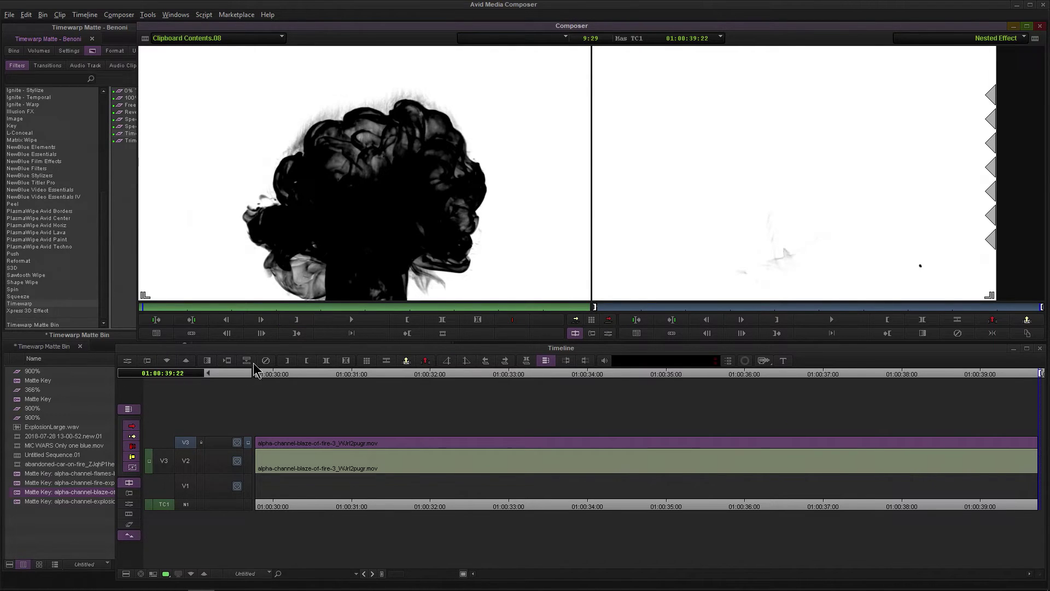
- Step out of the nest and save the V3 blaze-of-fire clip's Matte Key effect to the Timewarp Matte Bin
{"action": "left_click", "coordinate": [186, 361]}
{"action": "left_click", "coordinate": [186, 361]}
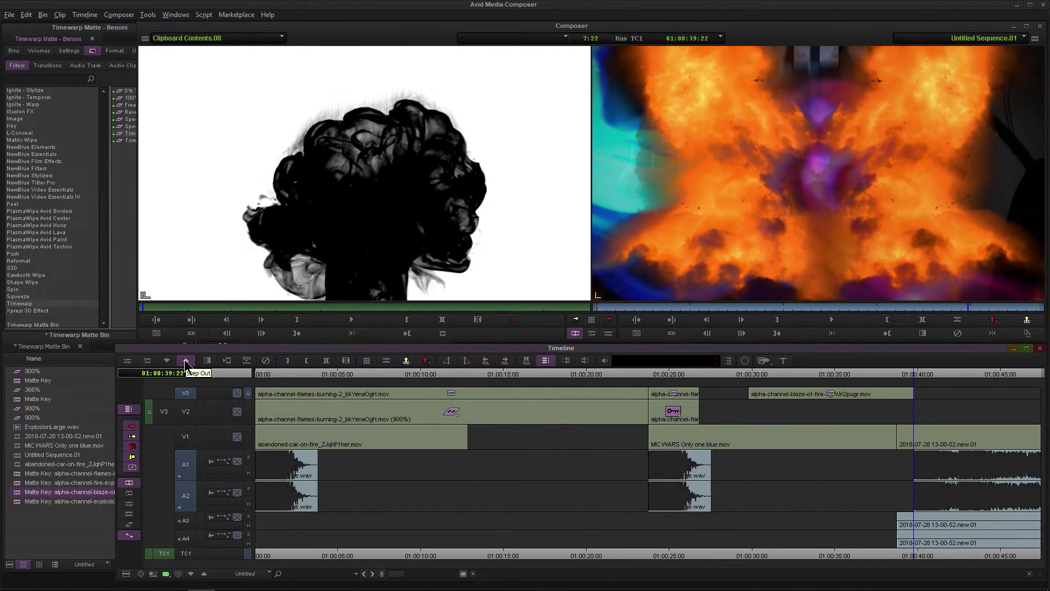
{"action": "left_click", "coordinate": [825, 392]}
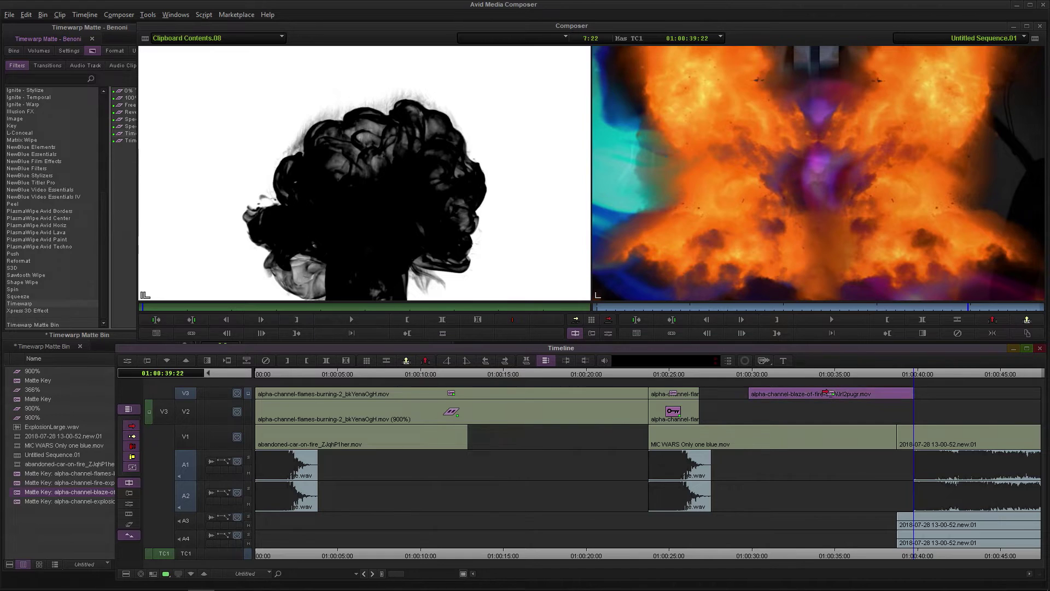
{"action": "left_click", "coordinate": [772, 377]}
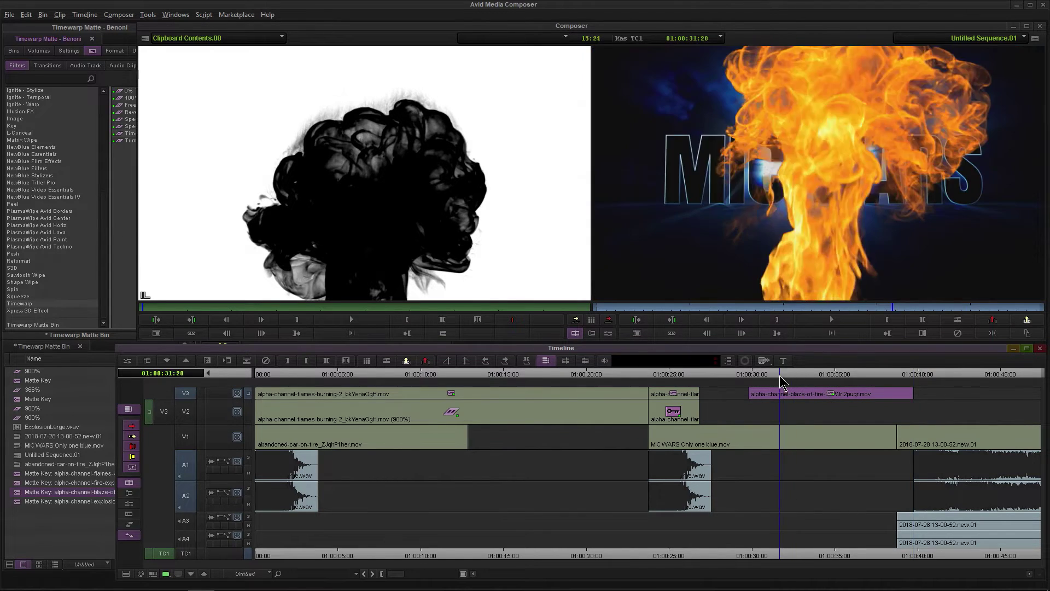
{"action": "left_click", "coordinate": [611, 334]}
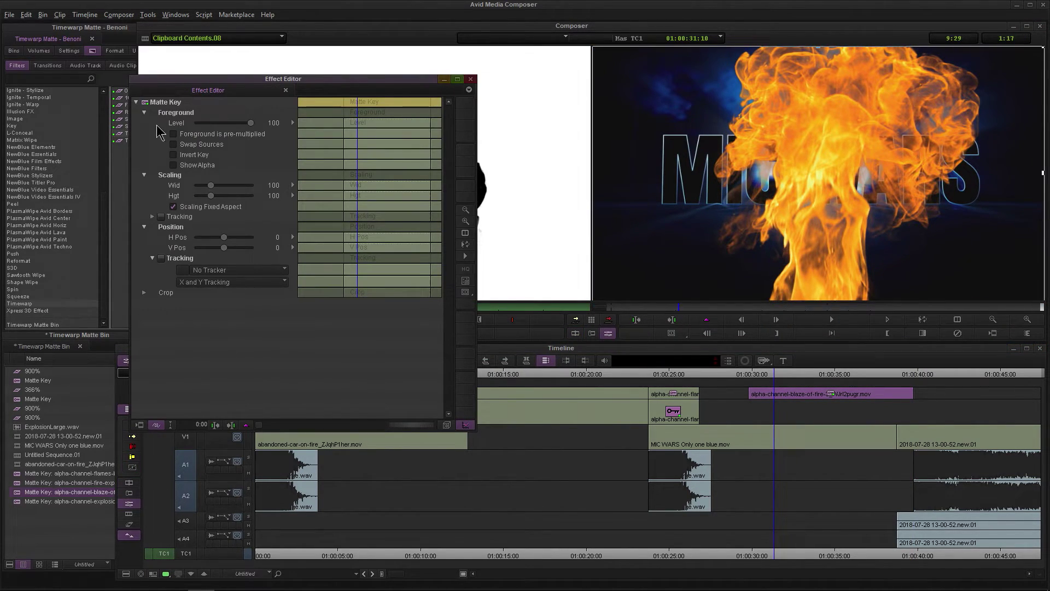
{"action": "left_click_drag", "start_coordinate": [72, 359], "coordinate": [71, 365]}
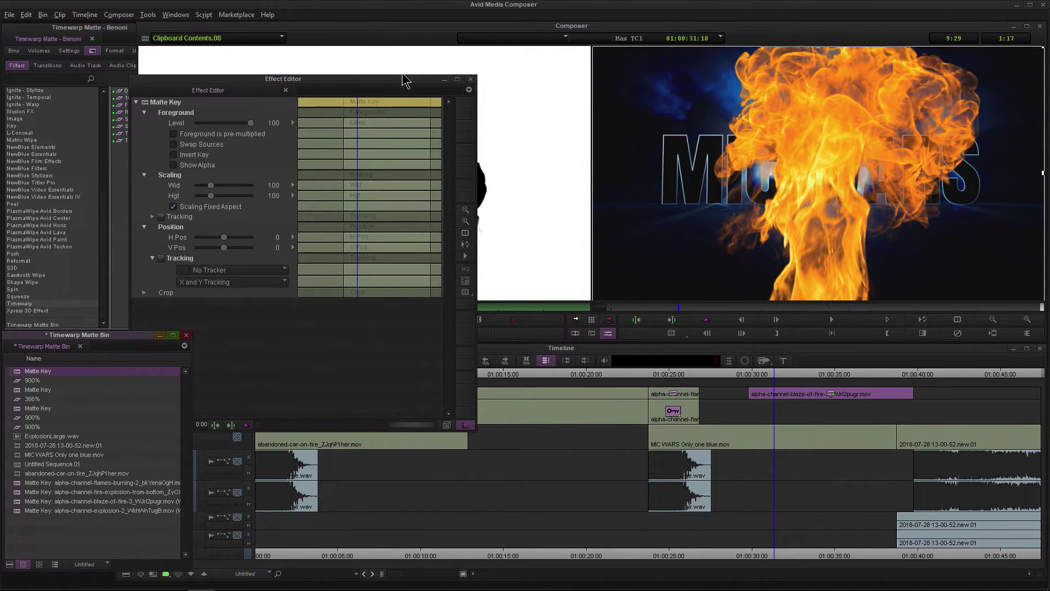
{"action": "left_click", "coordinate": [471, 79]}
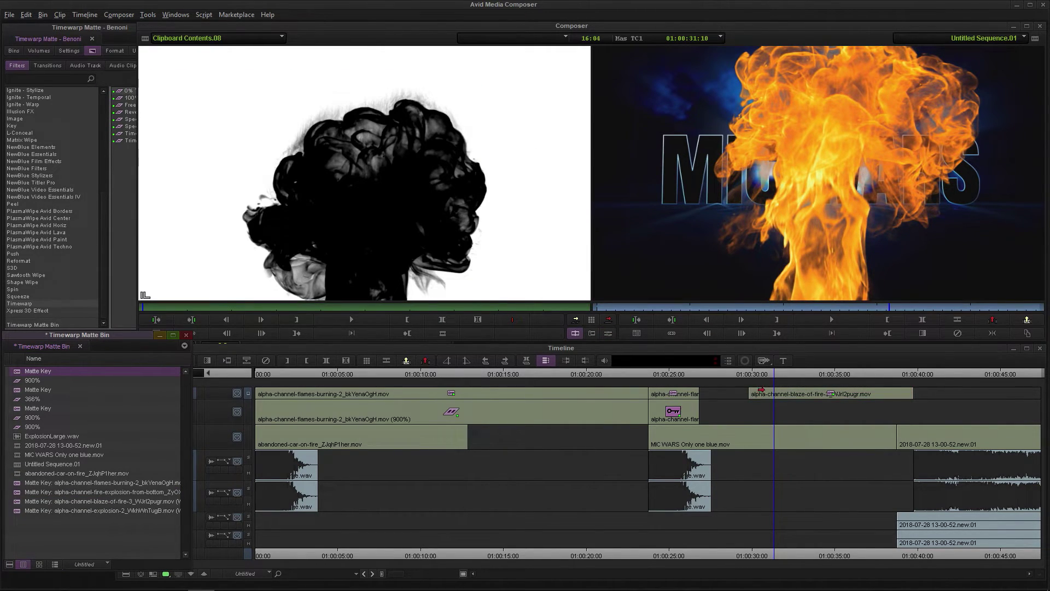
- Move the blaze-of-fire clip from V3 down to V2 and remove its Matte Key effect
{"action": "left_click_drag", "start_coordinate": [794, 393], "coordinate": [795, 412]}
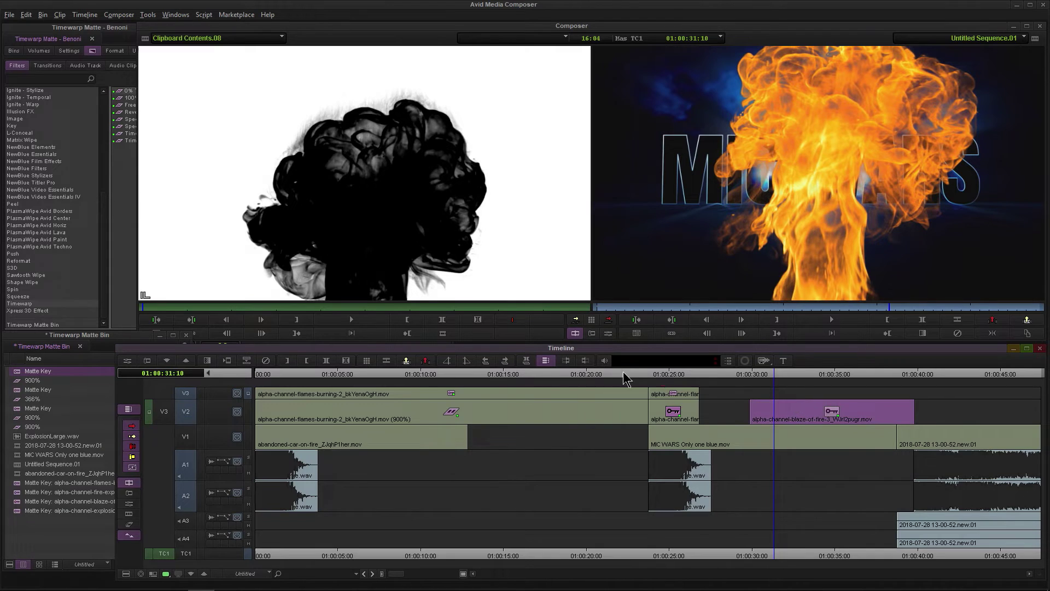
{"action": "left_click", "coordinate": [266, 361]}
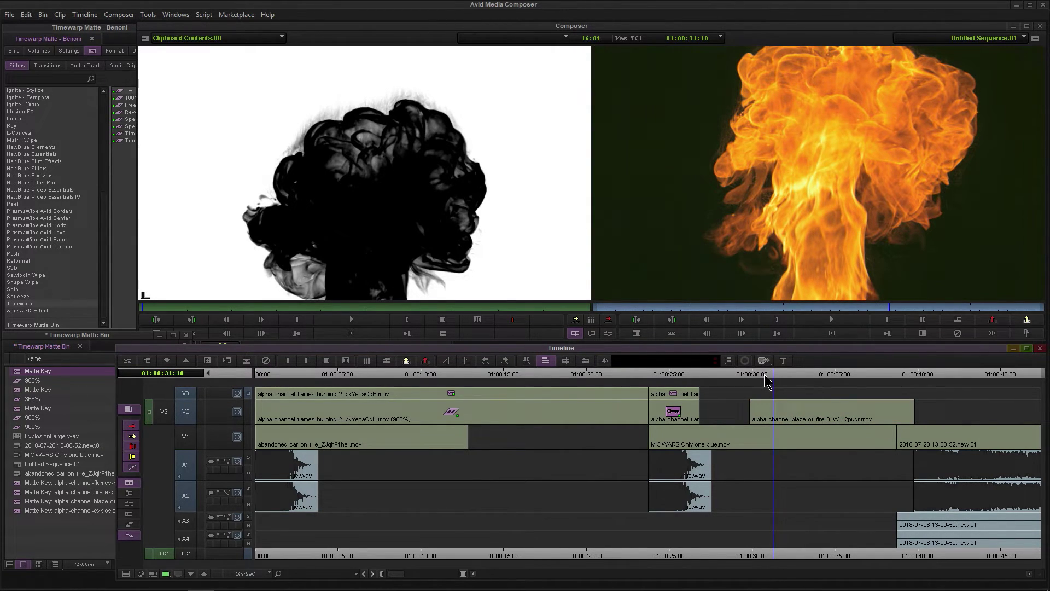
- With only V3 active and source V3 patched to it, overwrite the clipboard matte at 01:00:29:25 above the V2 blaze-of-fire clip
{"action": "key", "text": "a"}
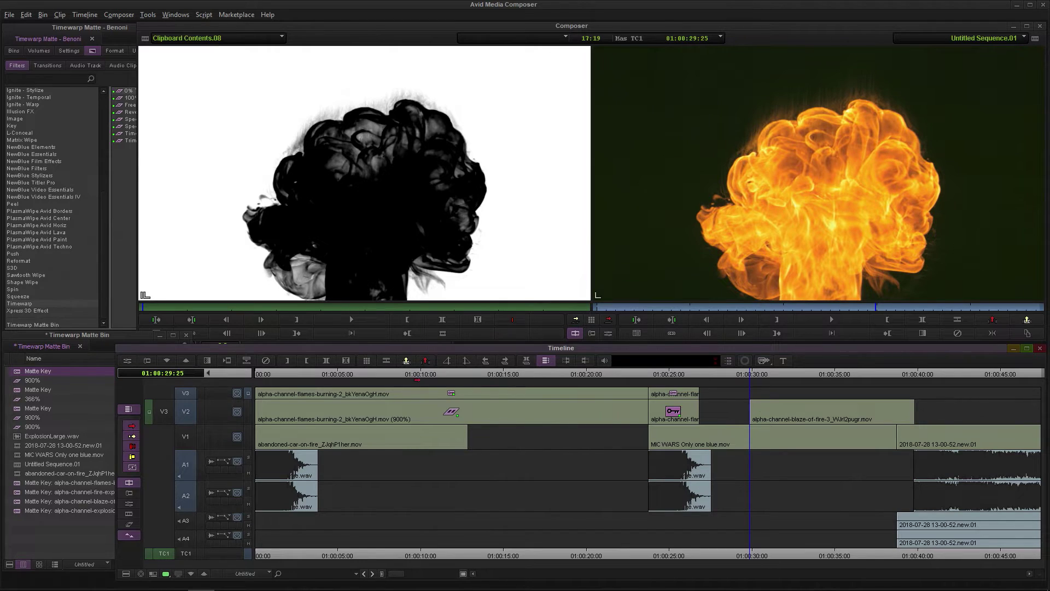
{"action": "left_click", "coordinate": [186, 466]}
{"action": "left_click", "coordinate": [182, 502]}
{"action": "left_click", "coordinate": [186, 412]}
{"action": "left_click", "coordinate": [234, 170]}
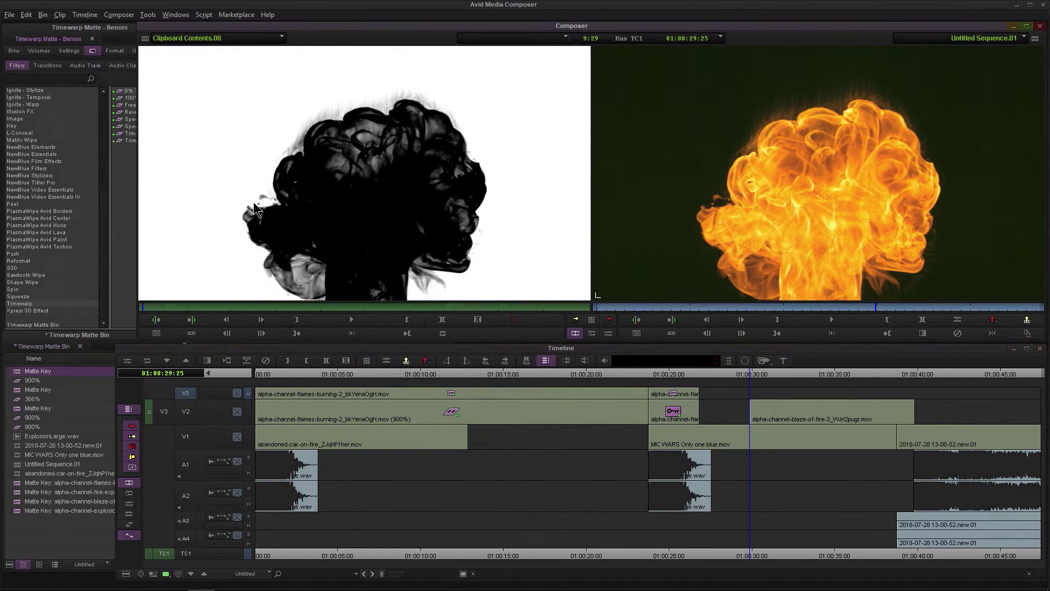
{"action": "left_click_drag", "start_coordinate": [154, 307], "coordinate": [76, 311]}
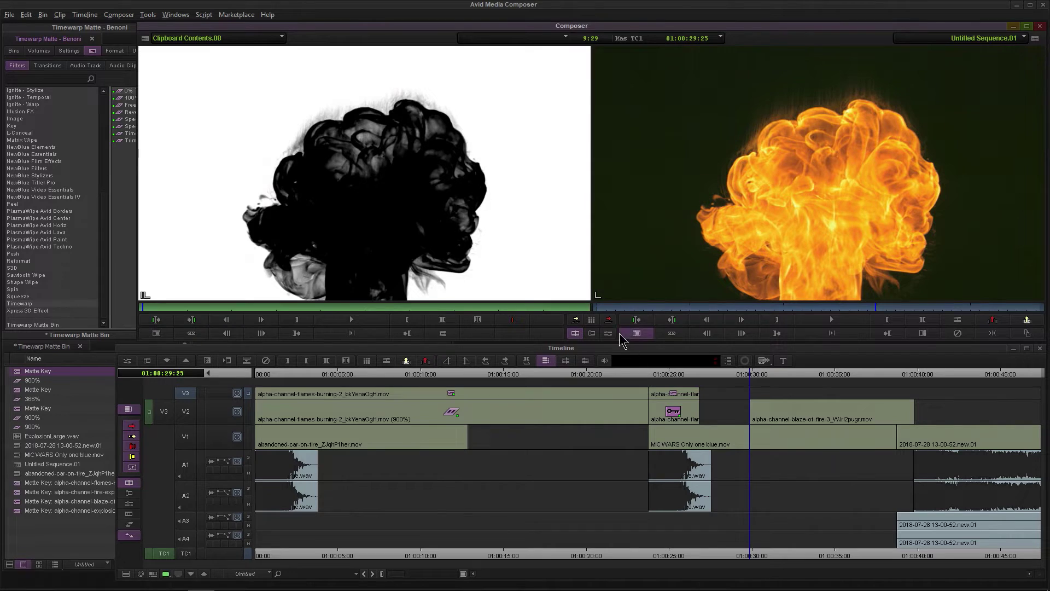
{"action": "left_click", "coordinate": [608, 320]}
{"action": "left_click", "coordinate": [789, 375], "text": "ctrl"}
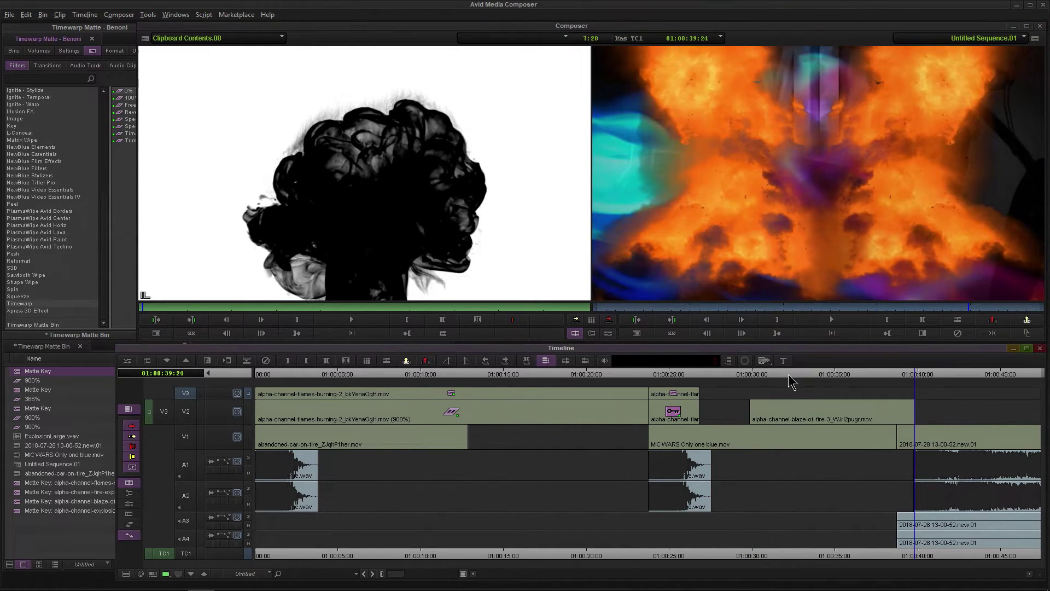
{"action": "left_click_drag", "start_coordinate": [169, 413], "coordinate": [189, 392]}
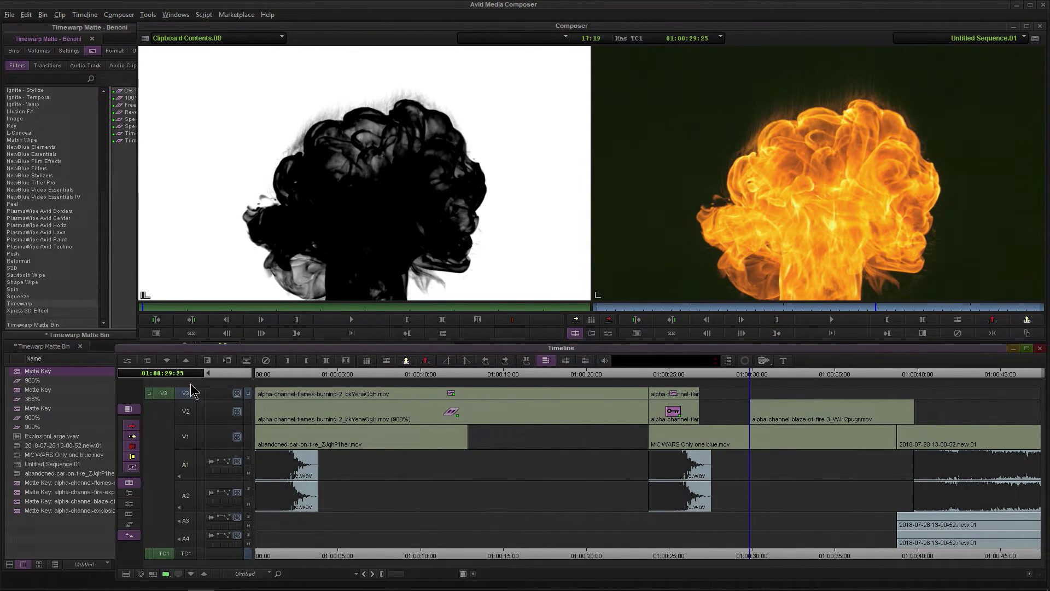
{"action": "left_click", "coordinate": [608, 320]}
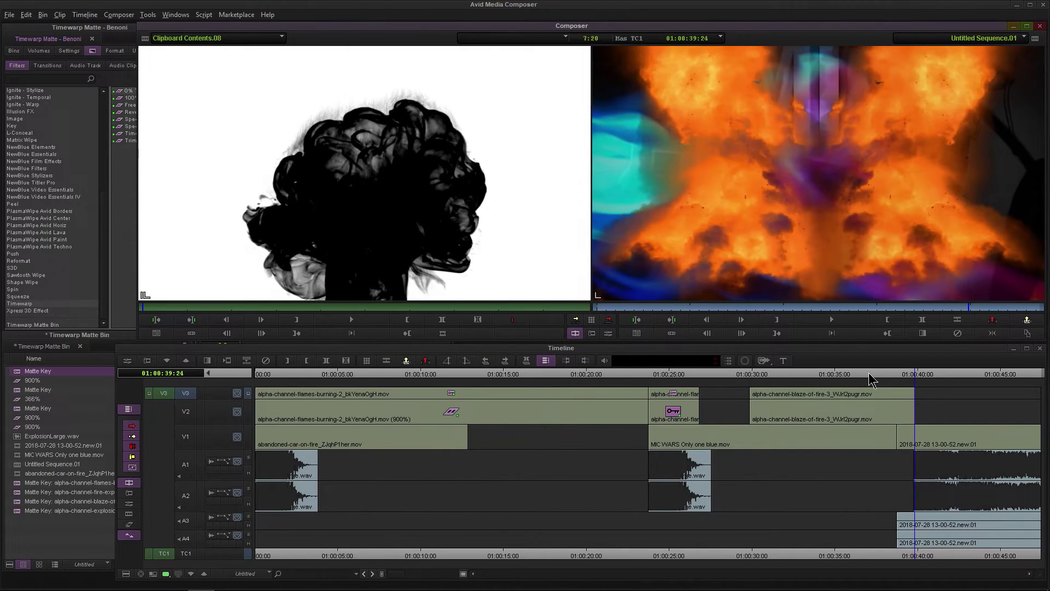
{"action": "left_click_drag", "start_coordinate": [869, 373], "coordinate": [785, 382]}
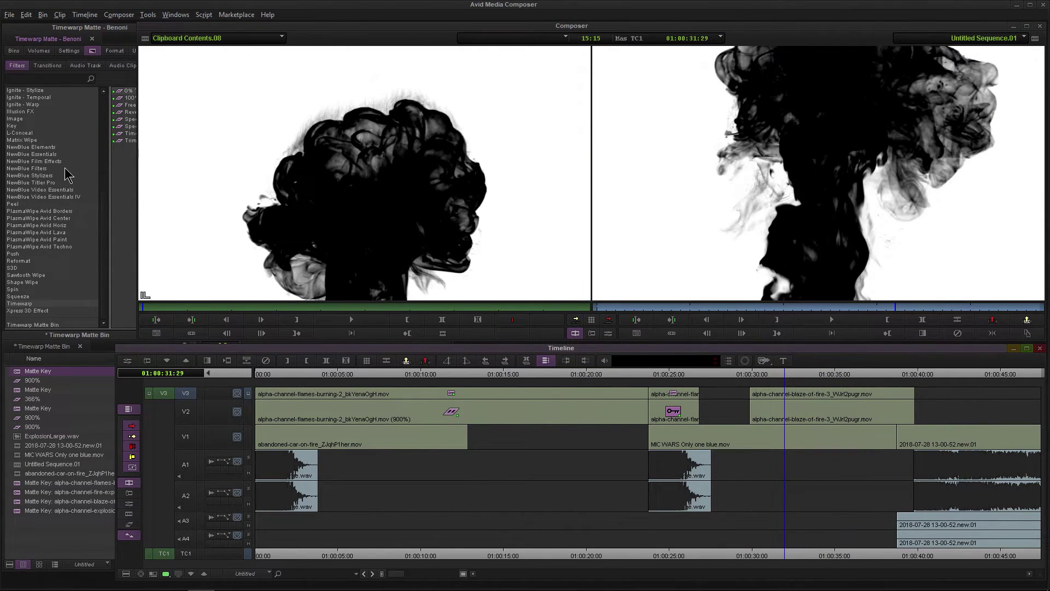
- Apply a Timewarp to the V2 blaze-of-fire clip and display its speed graph
{"action": "left_click", "coordinate": [127, 134]}
{"action": "left_click_drag", "start_coordinate": [127, 133], "coordinate": [791, 417]}
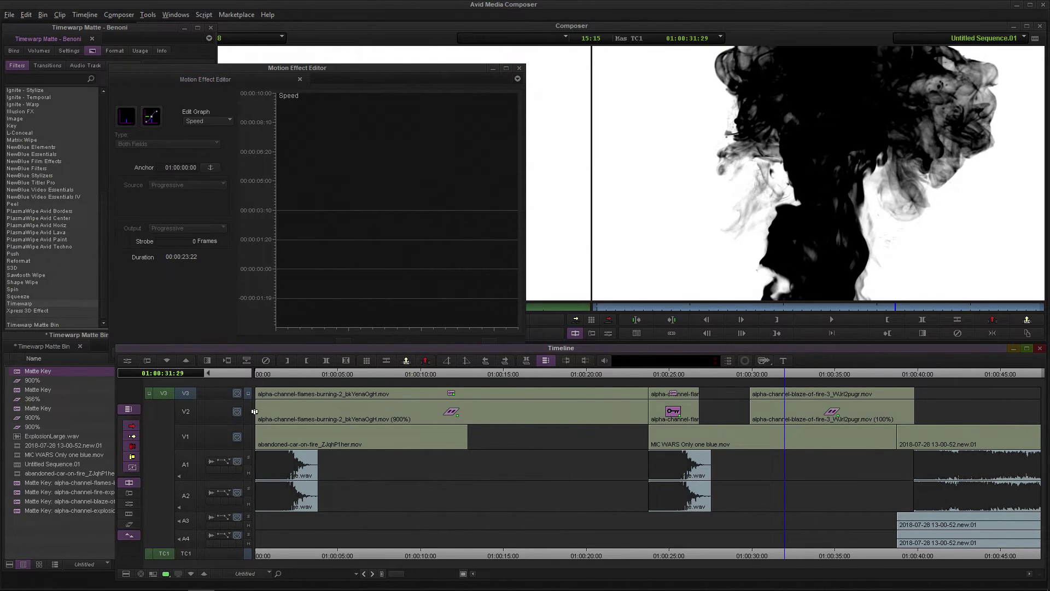
{"action": "left_click", "coordinate": [774, 376]}
{"action": "left_click", "coordinate": [776, 410]}
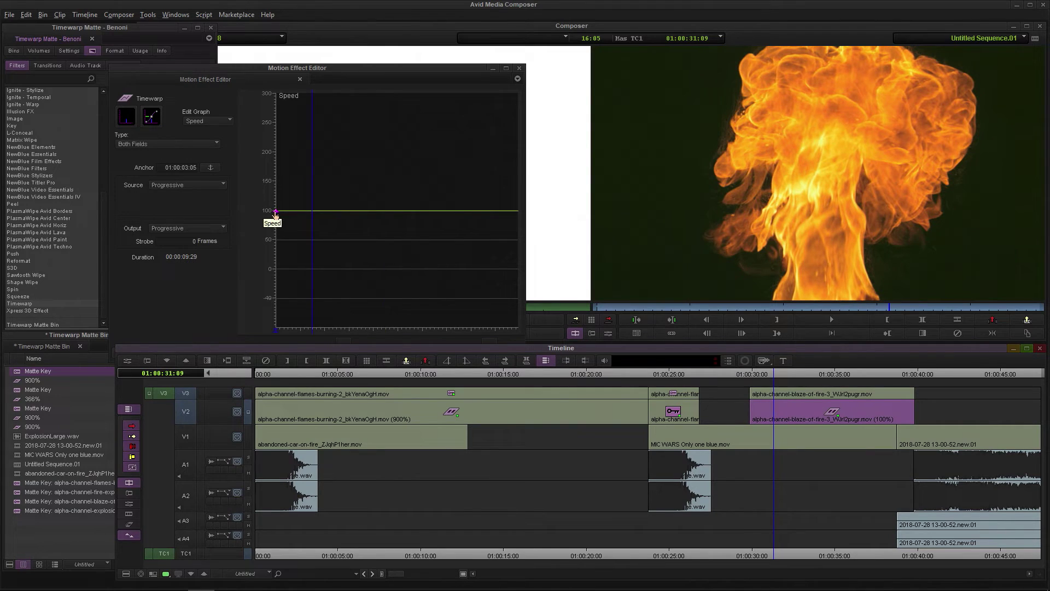
- Raise the V2 Timewarp's speed to about 247.79, close the Motion Effect Editor, and play the clip
{"action": "left_click_drag", "start_coordinate": [275, 215], "coordinate": [276, 123]}
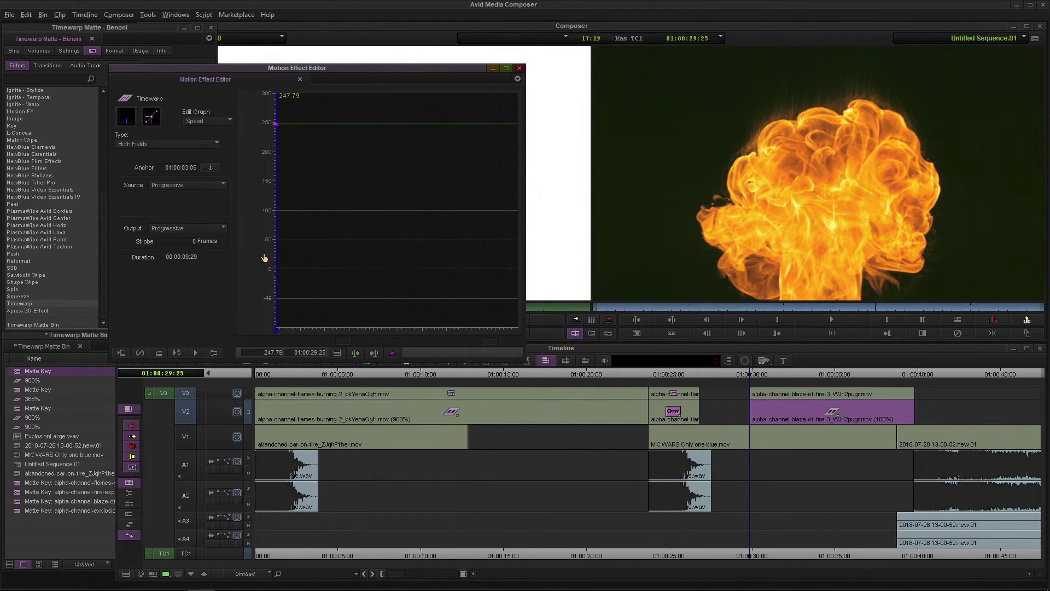
{"action": "left_click", "coordinate": [519, 69]}
{"action": "key", "text": "space"}
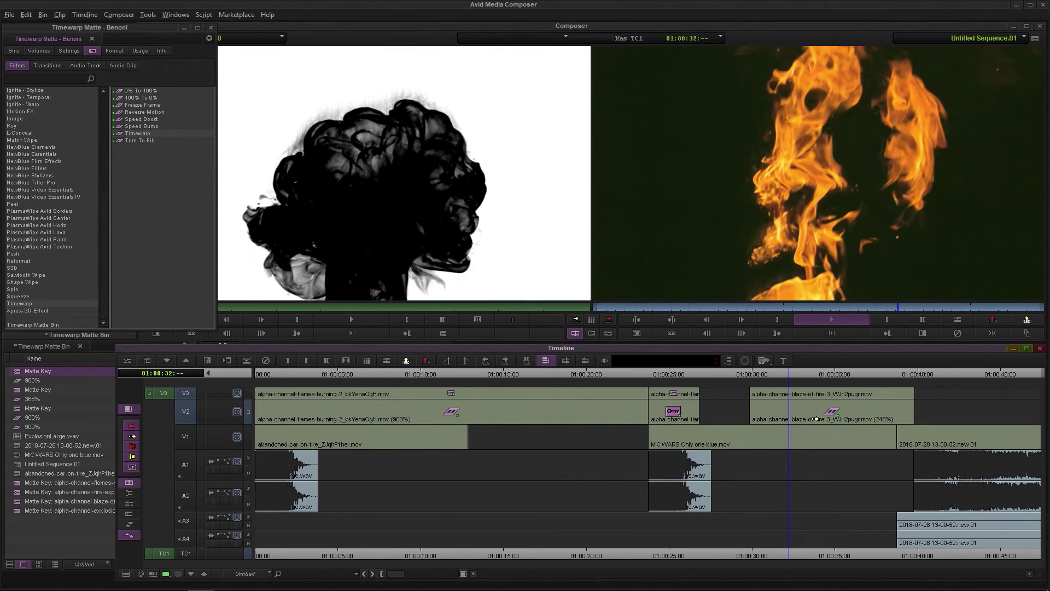
- Stop playback and copy the V2 blaze-of-fire clip's 247.79 Timewarp onto its matching V3 clip, closing the Motion Effect Editor
{"action": "key", "text": "space"}
{"action": "left_click", "coordinate": [752, 404]}
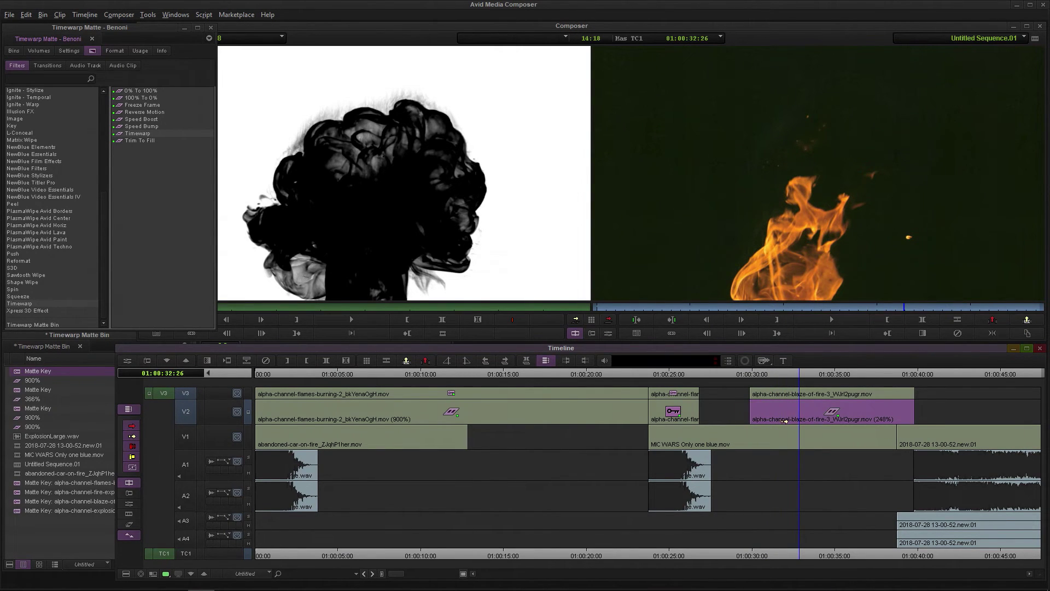
{"action": "left_click", "coordinate": [606, 333]}
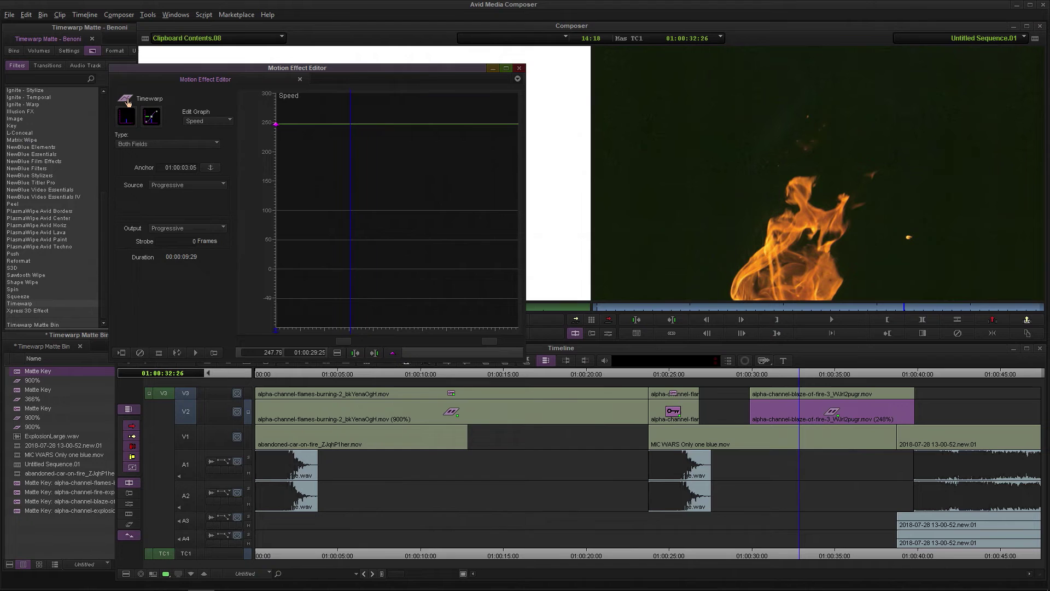
{"action": "left_click_drag", "start_coordinate": [128, 102], "coordinate": [848, 393]}
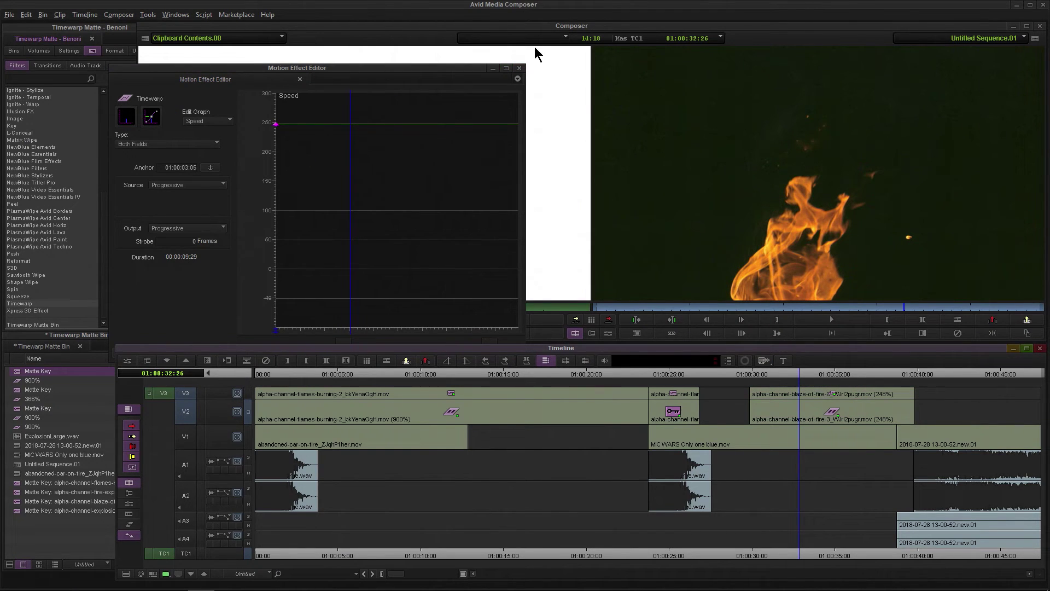
{"action": "left_click", "coordinate": [520, 68]}
- Park at 01:00:30:10, apply the saved Matte Key from the Timewarp Matte Bin to the V3 blaze-of-fire clip, and play the result
{"action": "left_click_drag", "start_coordinate": [793, 373], "coordinate": [758, 381]}
{"action": "left_click", "coordinate": [18, 377]}
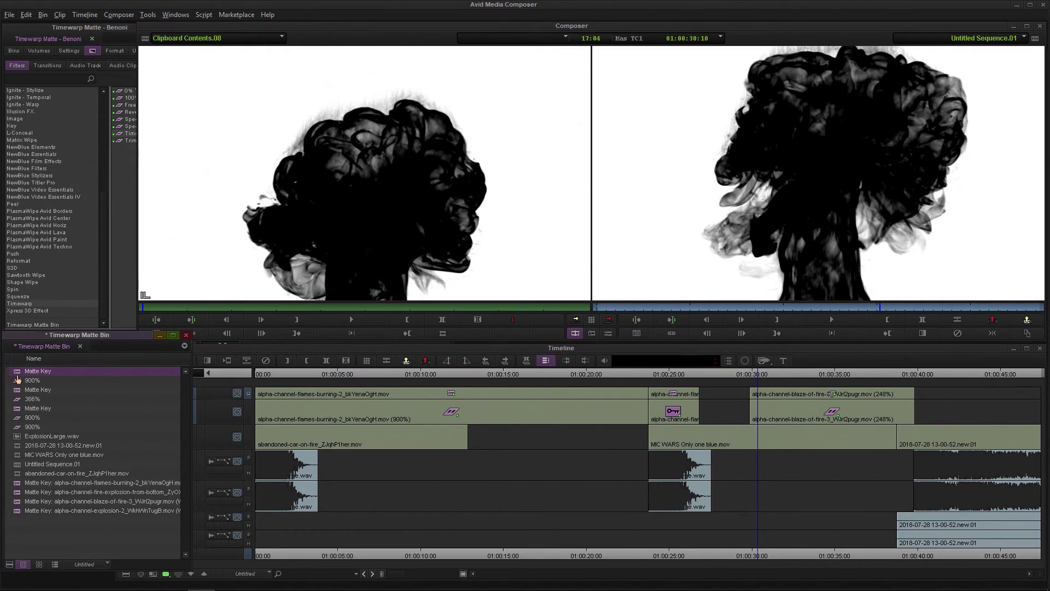
{"action": "left_click_drag", "start_coordinate": [17, 377], "coordinate": [789, 392]}
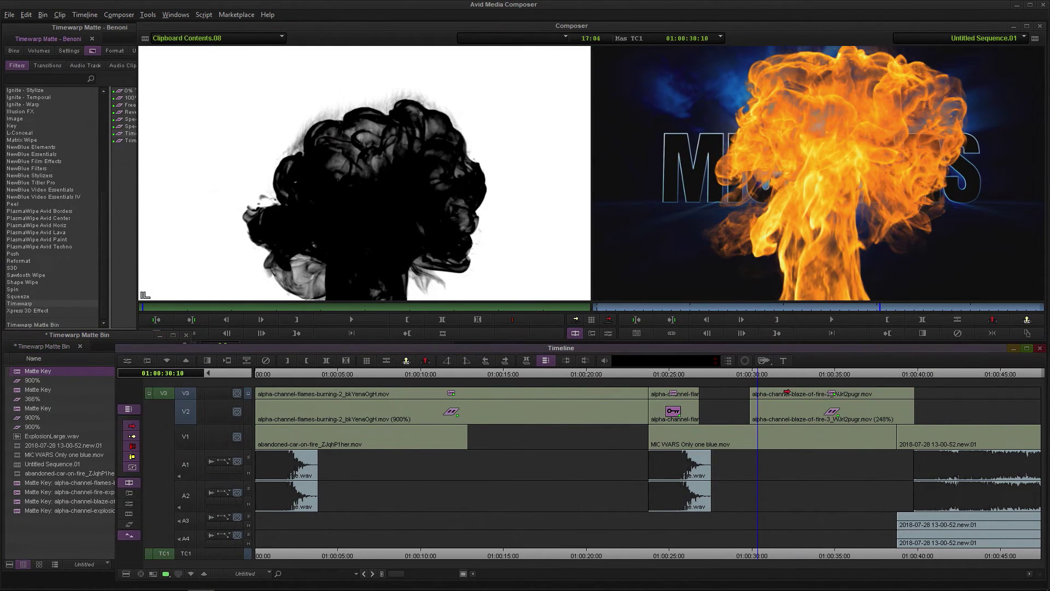
{"action": "left_click", "coordinate": [755, 376]}
{"action": "key", "text": "space"}
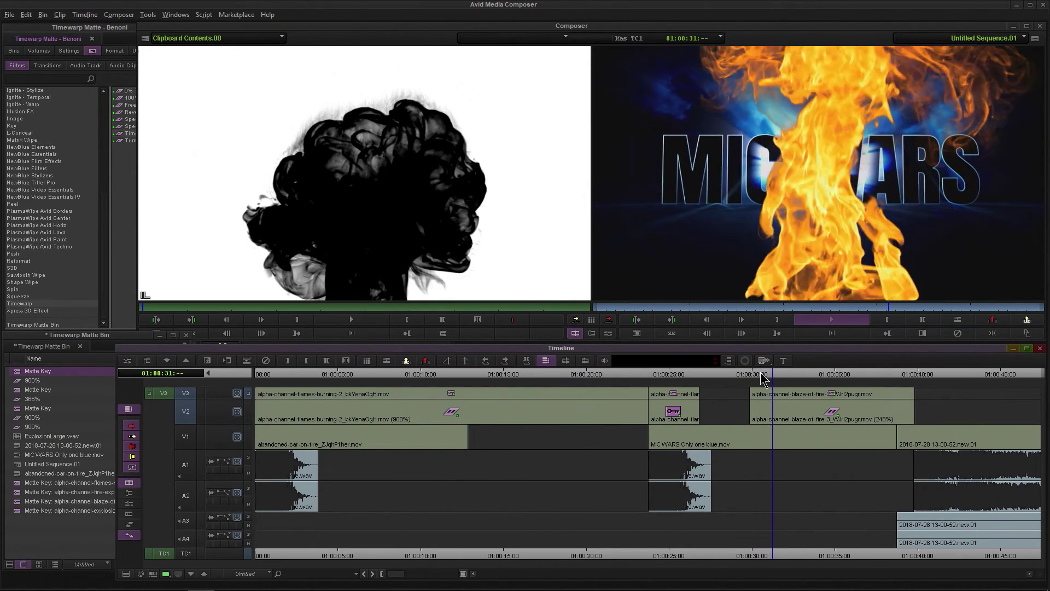
- Expand the keyed V2 clip at 01:00:24:21 to examine the Timewarps on its nested tracks, and show the Effect Palette
{"action": "left_click_drag", "start_coordinate": [793, 375], "coordinate": [501, 379]}
{"action": "mouse_move", "coordinate": [669, 379]}
{"action": "left_mouse_down"}
{"action": "mouse_move", "coordinate": [694, 380]}
{"action": "mouse_move", "coordinate": [665, 376]}
{"action": "left_mouse_up"}
{"action": "double_click", "coordinate": [667, 410]}
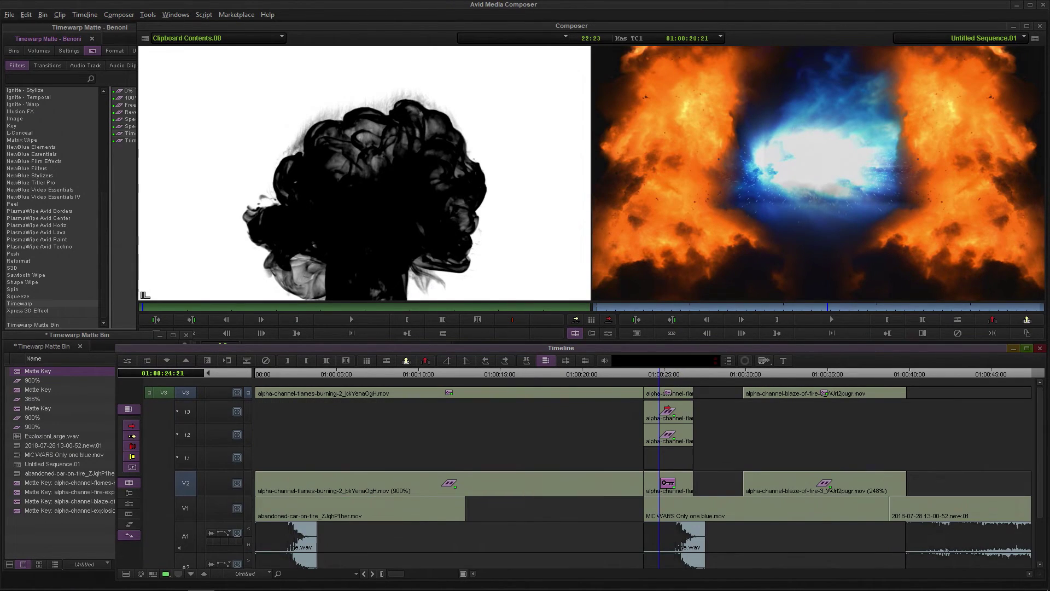
{"action": "left_click", "coordinate": [668, 484]}
{"action": "key", "text": "ctrl+8"}
{"action": "left_click", "coordinate": [667, 432]}
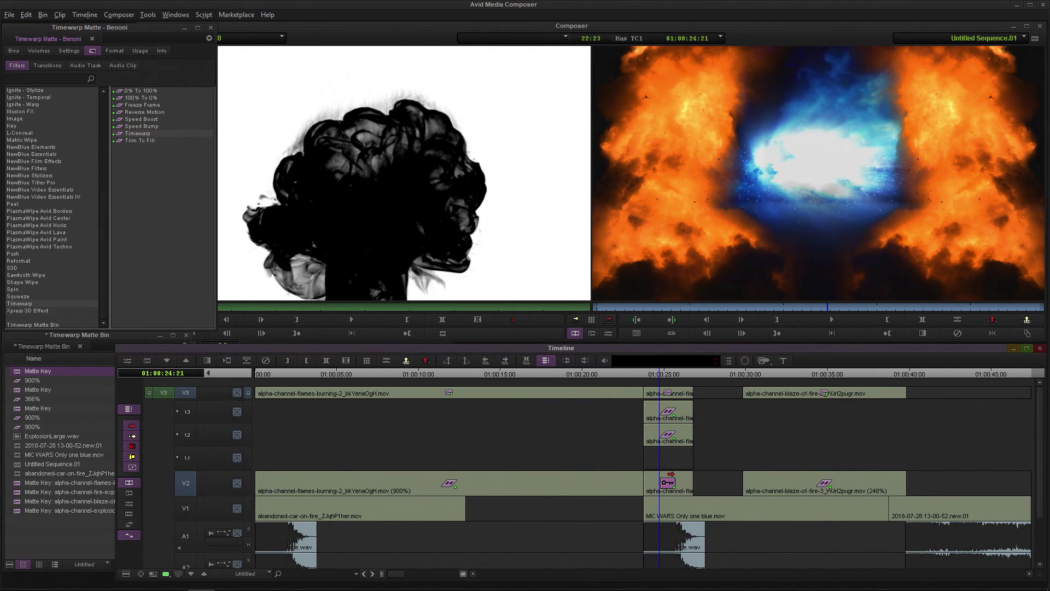
- Collapse the V2 clip's nested tracks, play the clip from its start, and park at 01:00:24:14
{"action": "double_click", "coordinate": [668, 480]}
{"action": "left_click_drag", "start_coordinate": [665, 375], "coordinate": [645, 376]}
{"action": "key", "text": "space"}
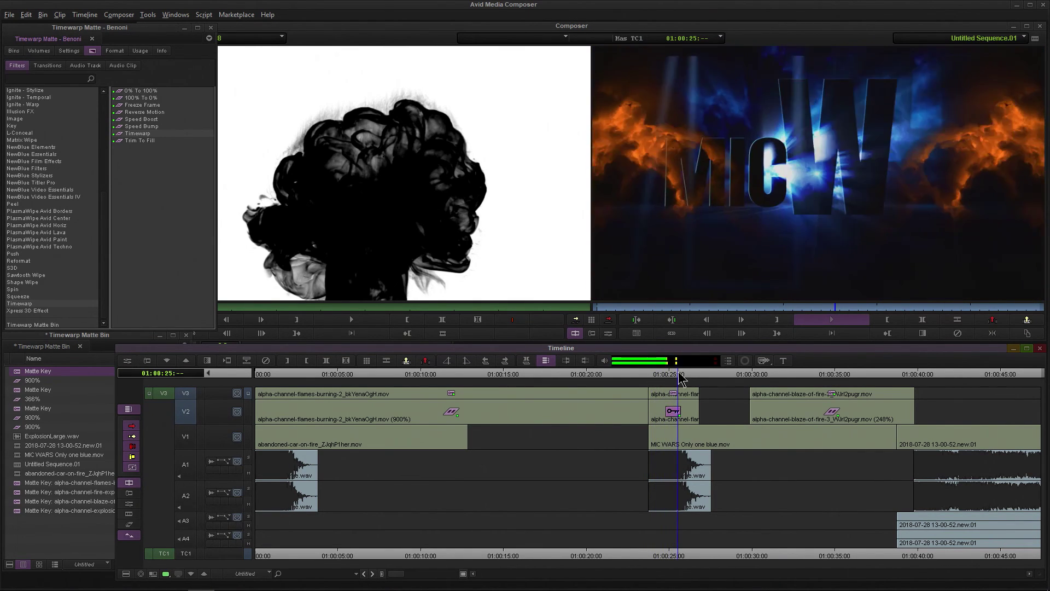
{"action": "left_click", "coordinate": [660, 376]}
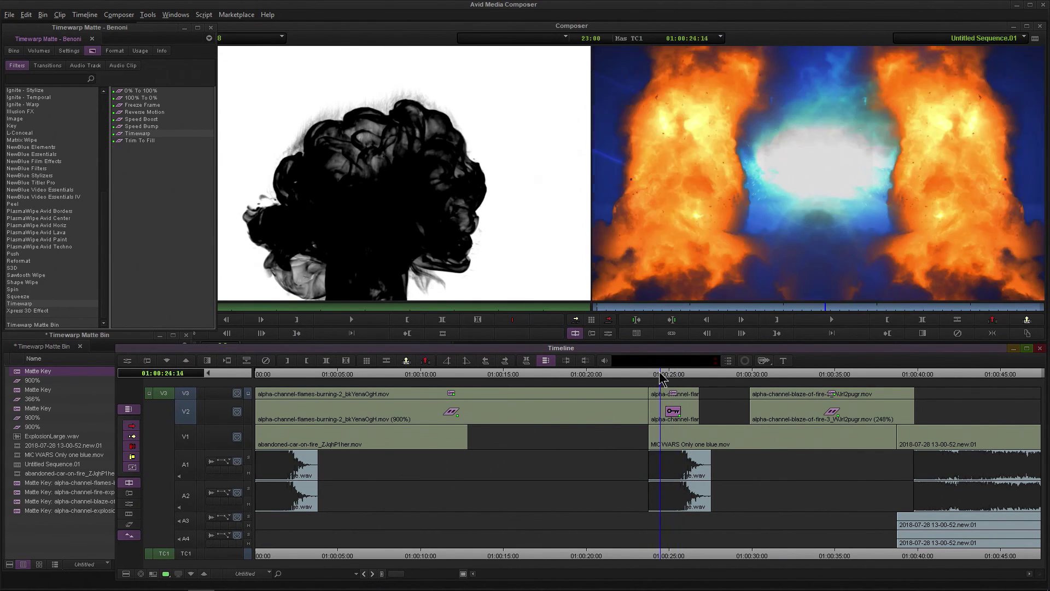